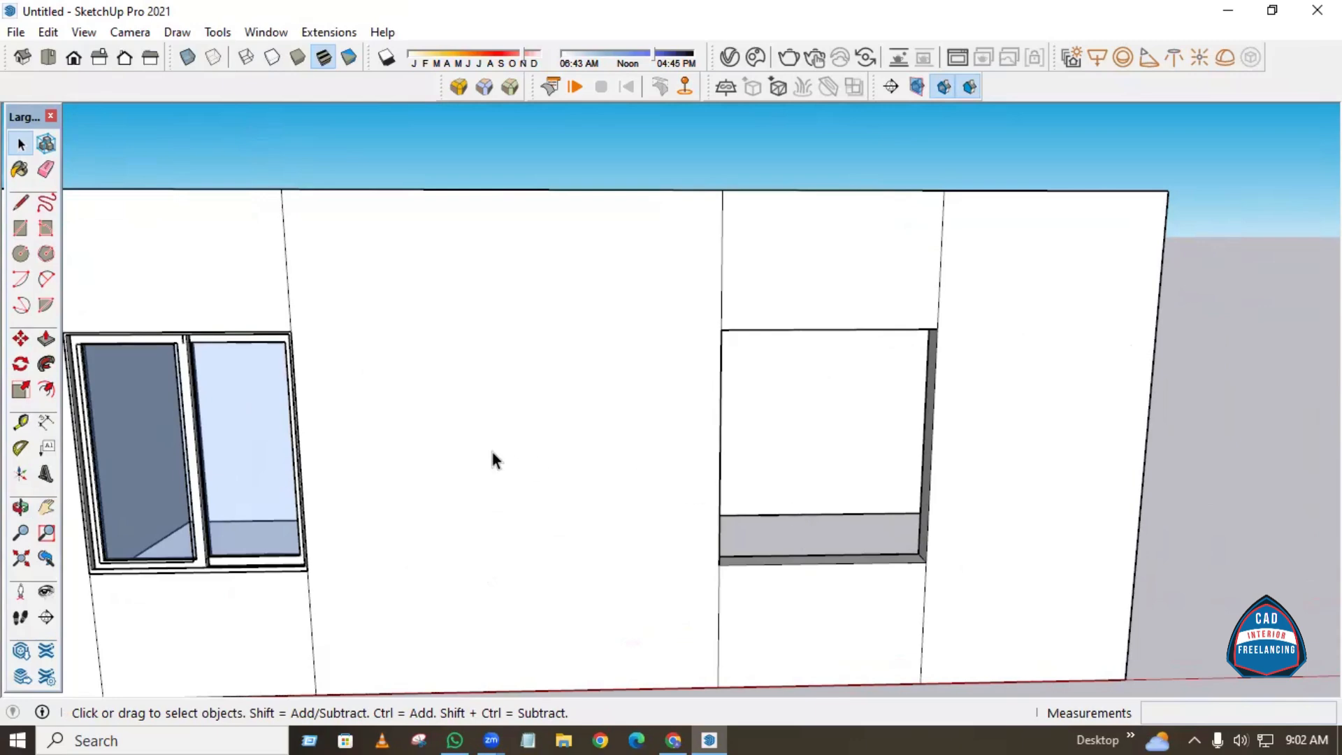
# Draw a 4' 6" by 4' rectangle filling the empty window opening in the wall.
pyautogui.scroll(2, 815, 465)
pyautogui.scroll(-1, 357, 446)
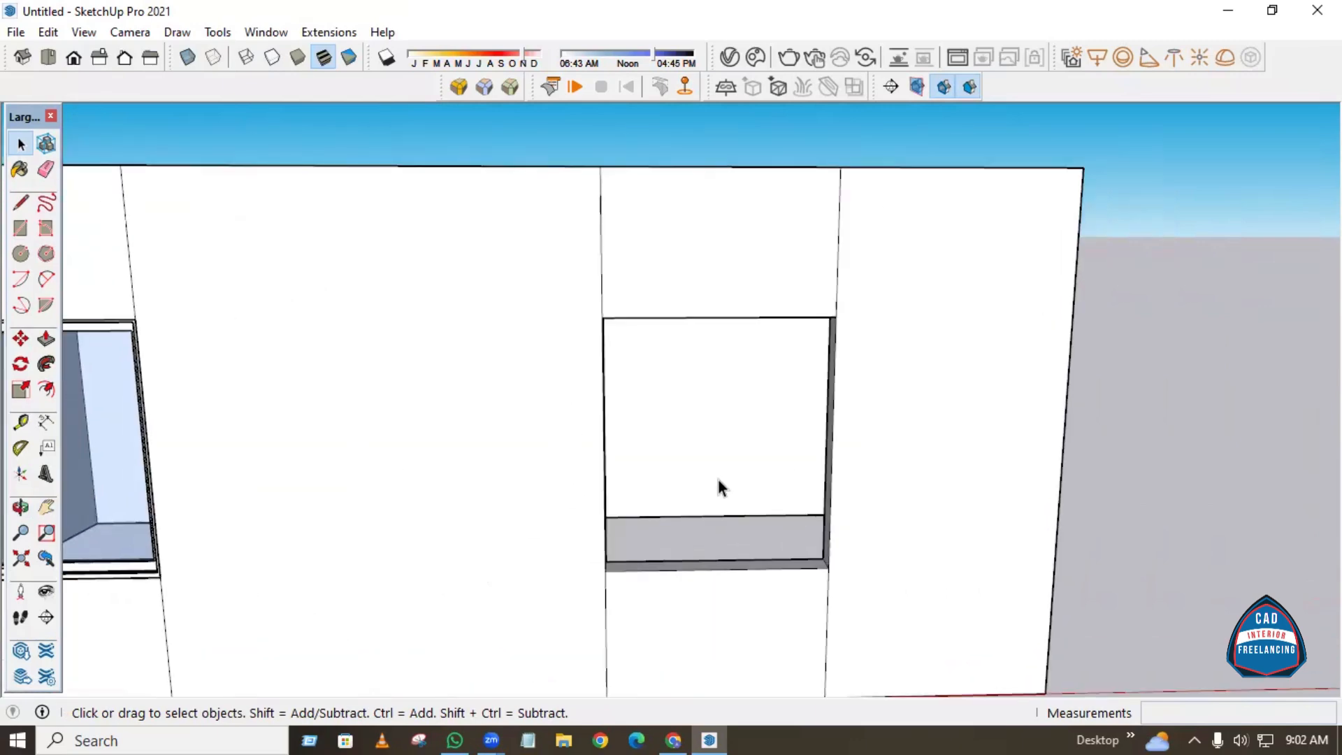
pyautogui.scroll(2, 718, 479)
pyautogui.keyDown('shift'); pyautogui.moveTo(724, 489); pyautogui.dragTo(665, 481, button='middle'); pyautogui.keyUp('shift')
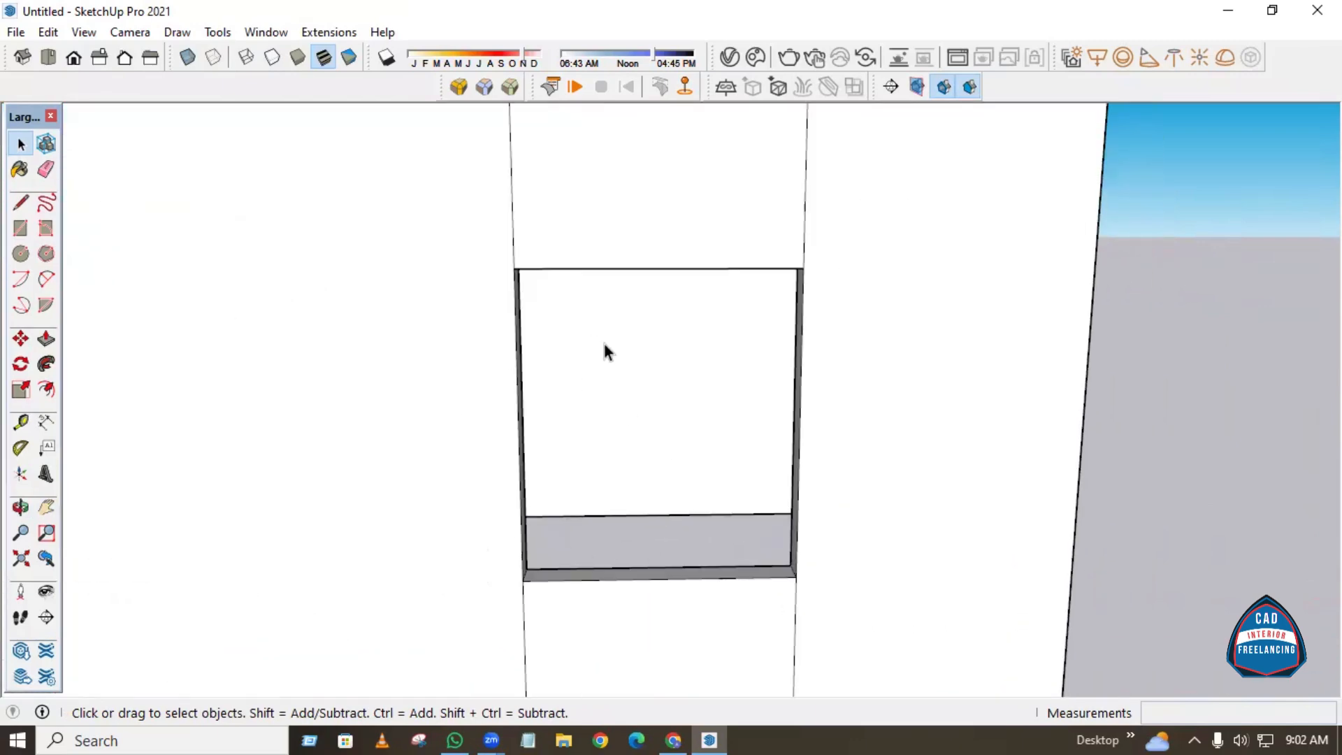
pyautogui.press('r')
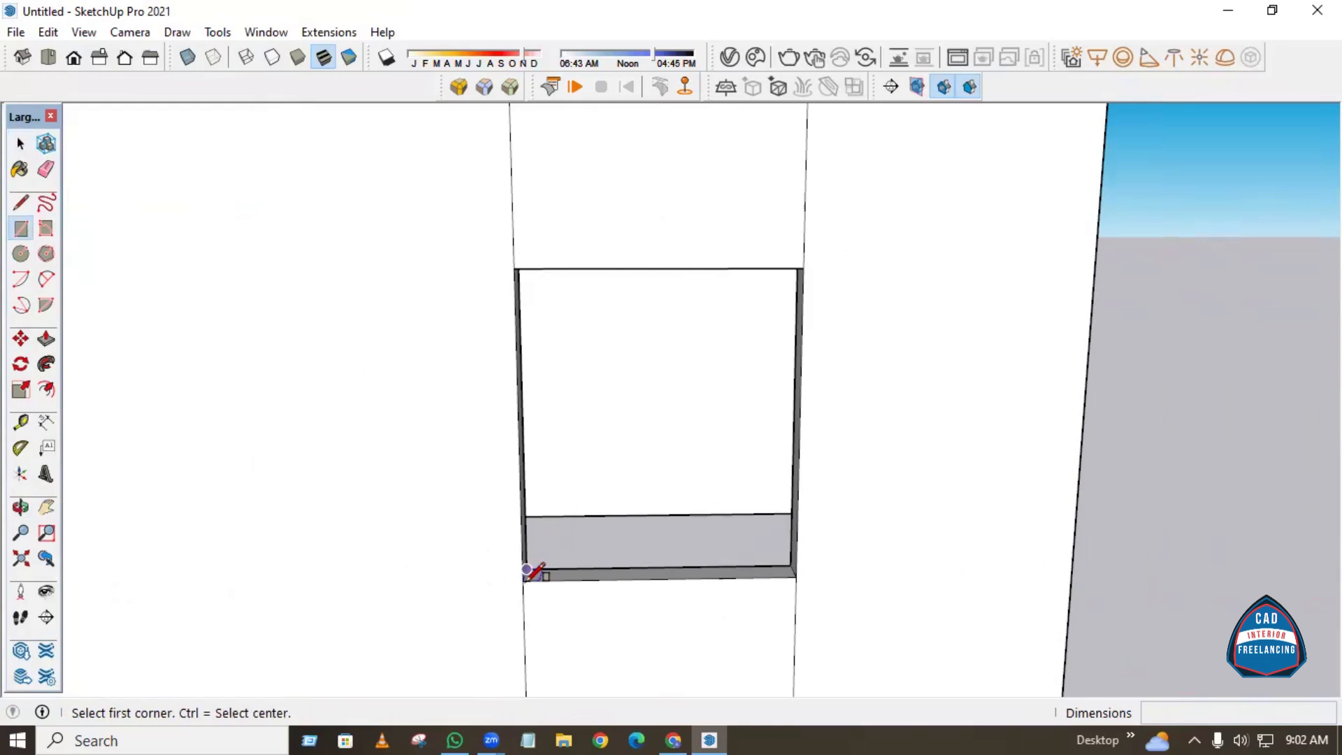
pyautogui.click(523, 581)
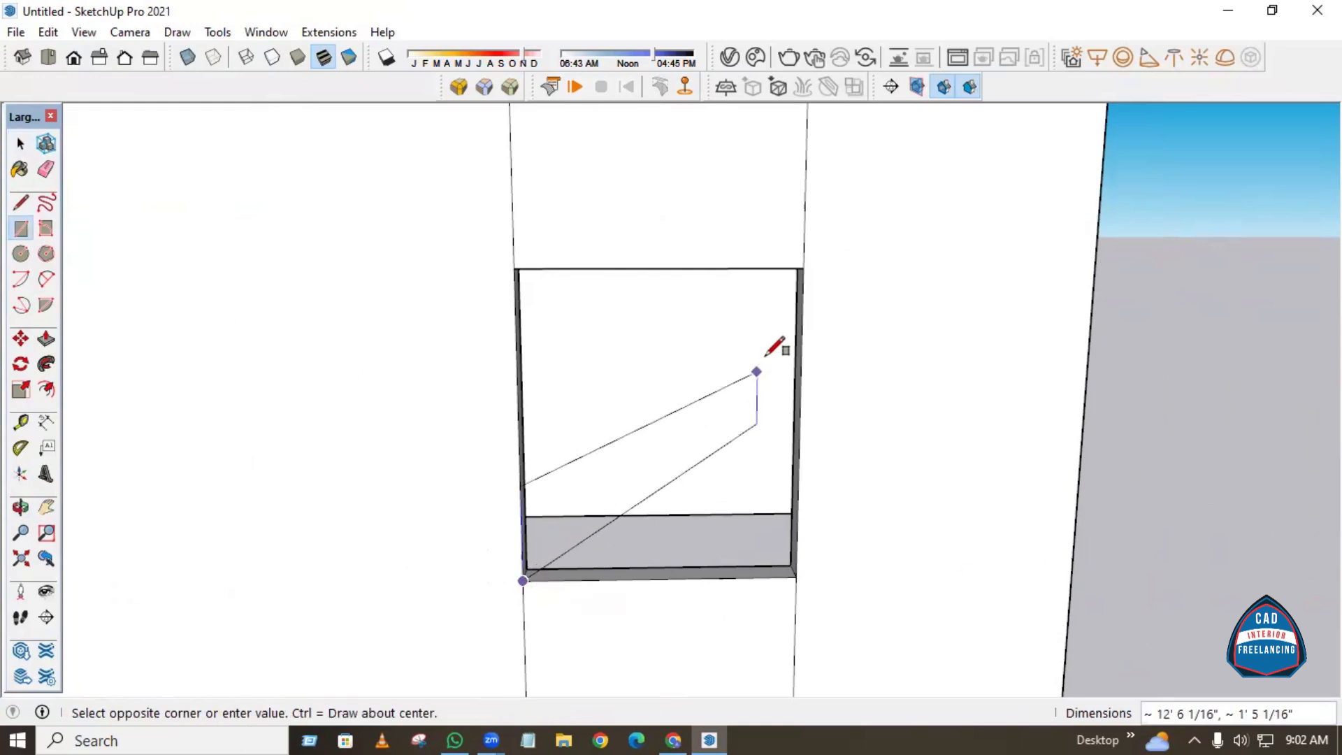
pyautogui.click(802, 268)
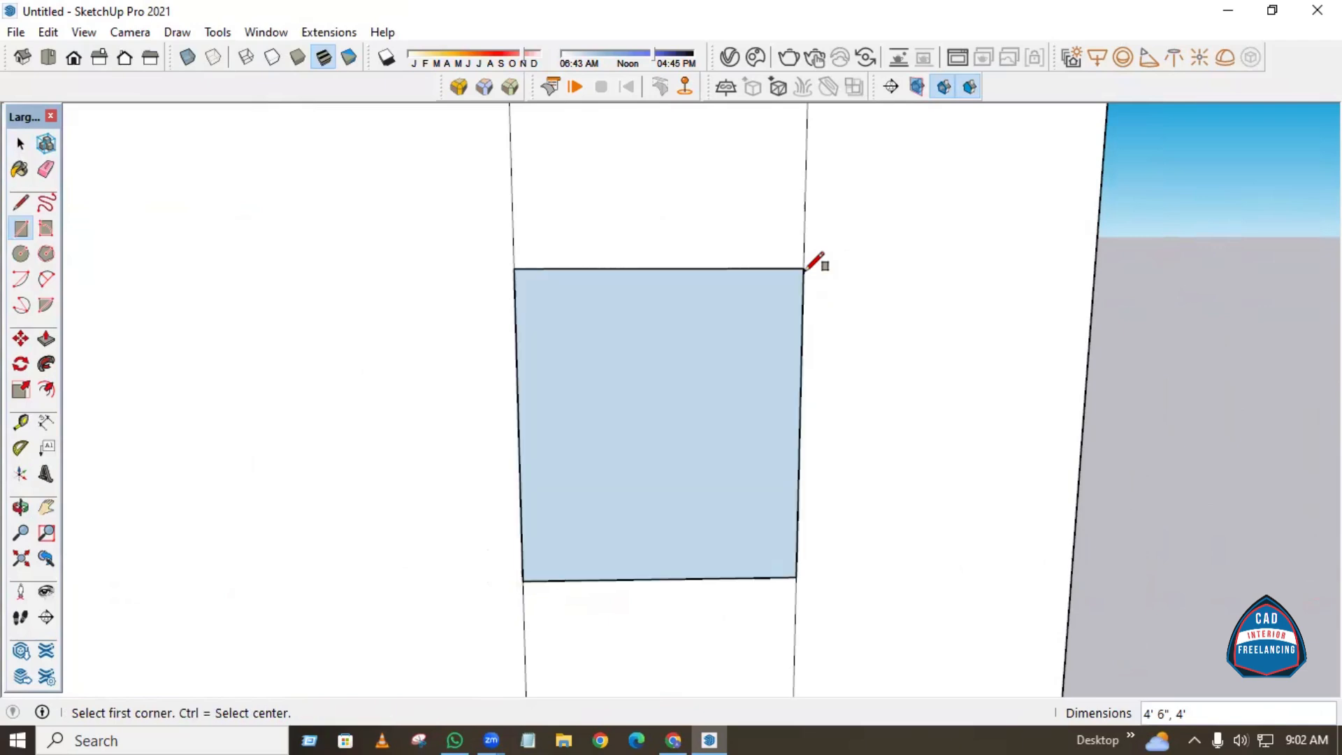
# Offset the edges of the window face inward by 0.5" to outline the outer frame.
pyautogui.scroll(-1, 530, 338)
pyautogui.press('f')
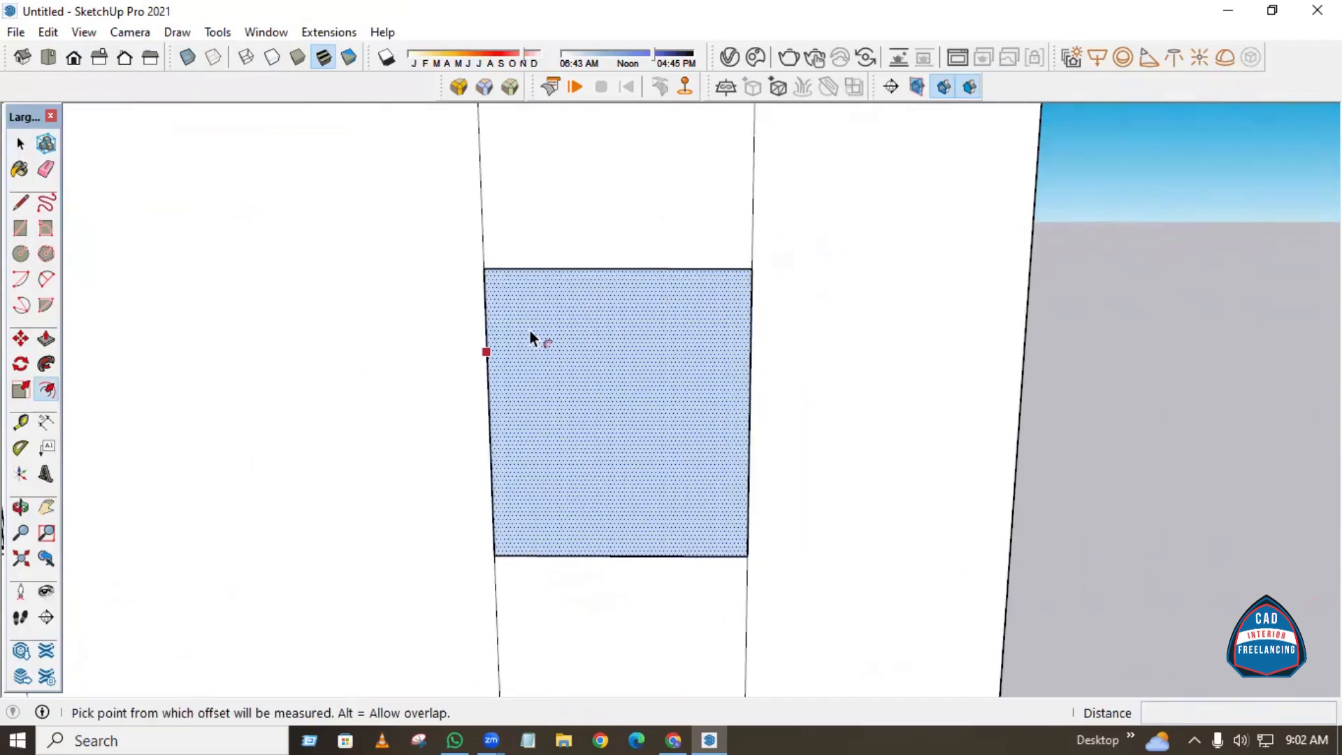
pyautogui.click(496, 299)
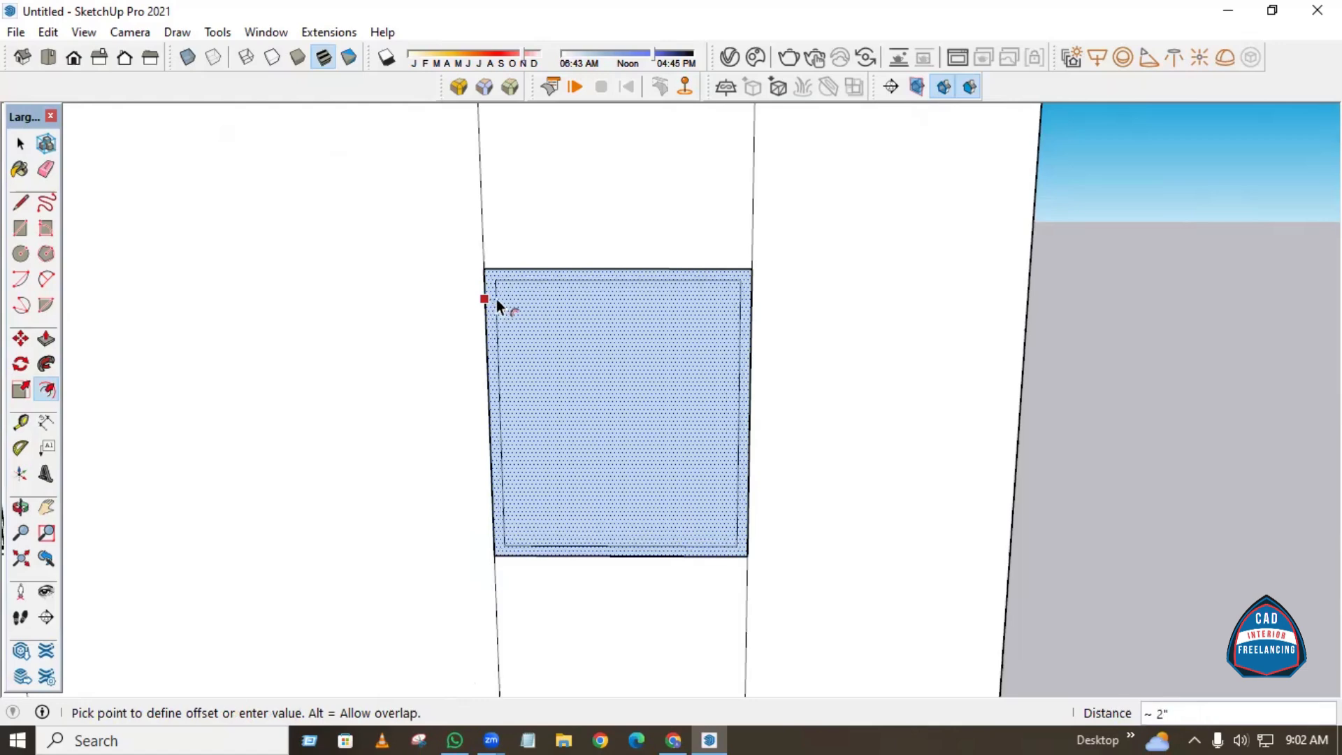
pyautogui.write('.5')
pyautogui.press('Return')
# Group the narrow outer frame face together with its bounding edges.
pyautogui.press('space')
pyautogui.scroll(5, 597, 264)
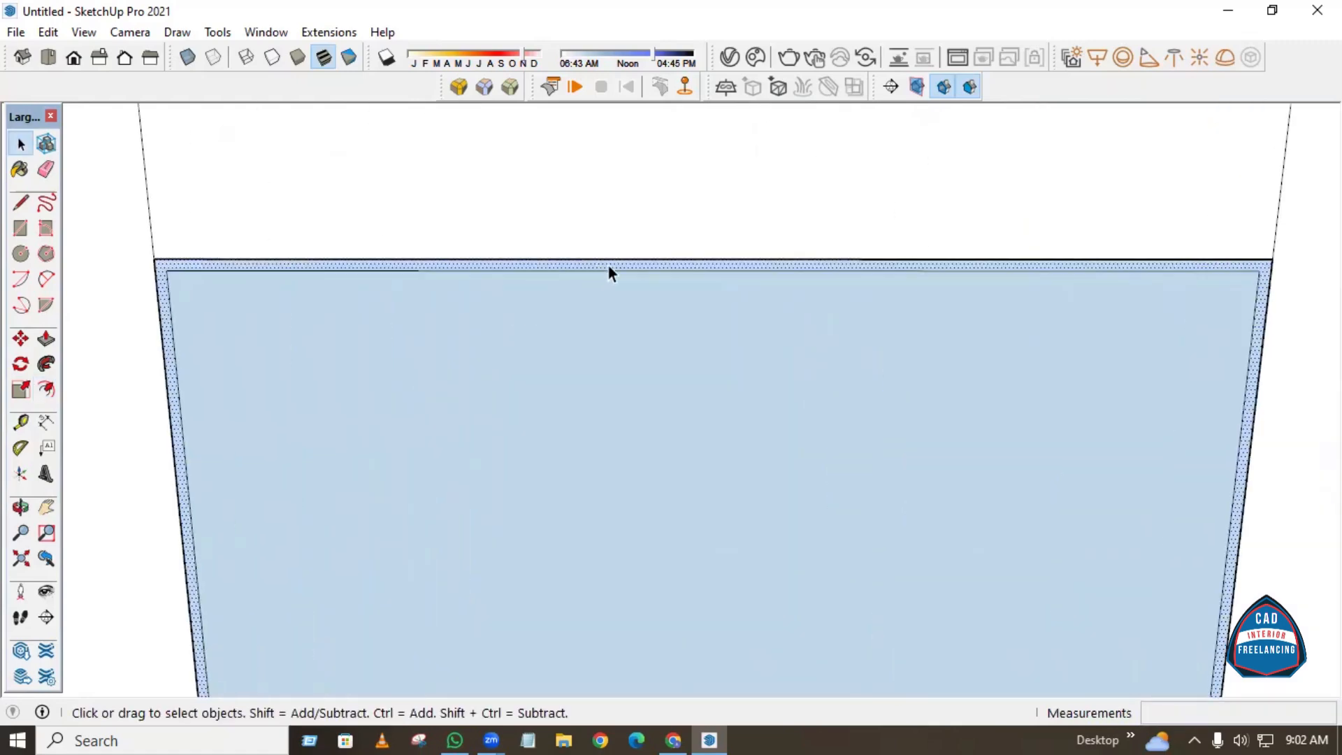
pyautogui.doubleClick(608, 267)
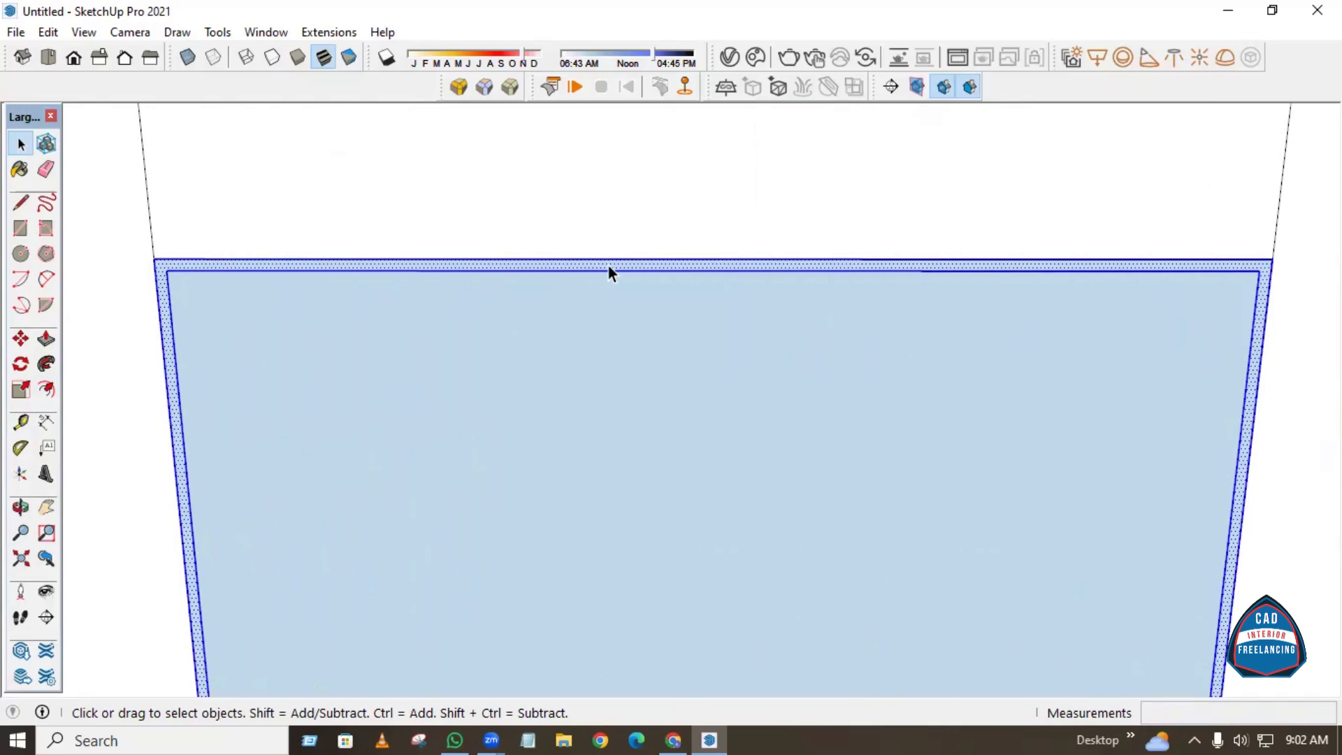
pyautogui.hotkey('ctrl', 'g')
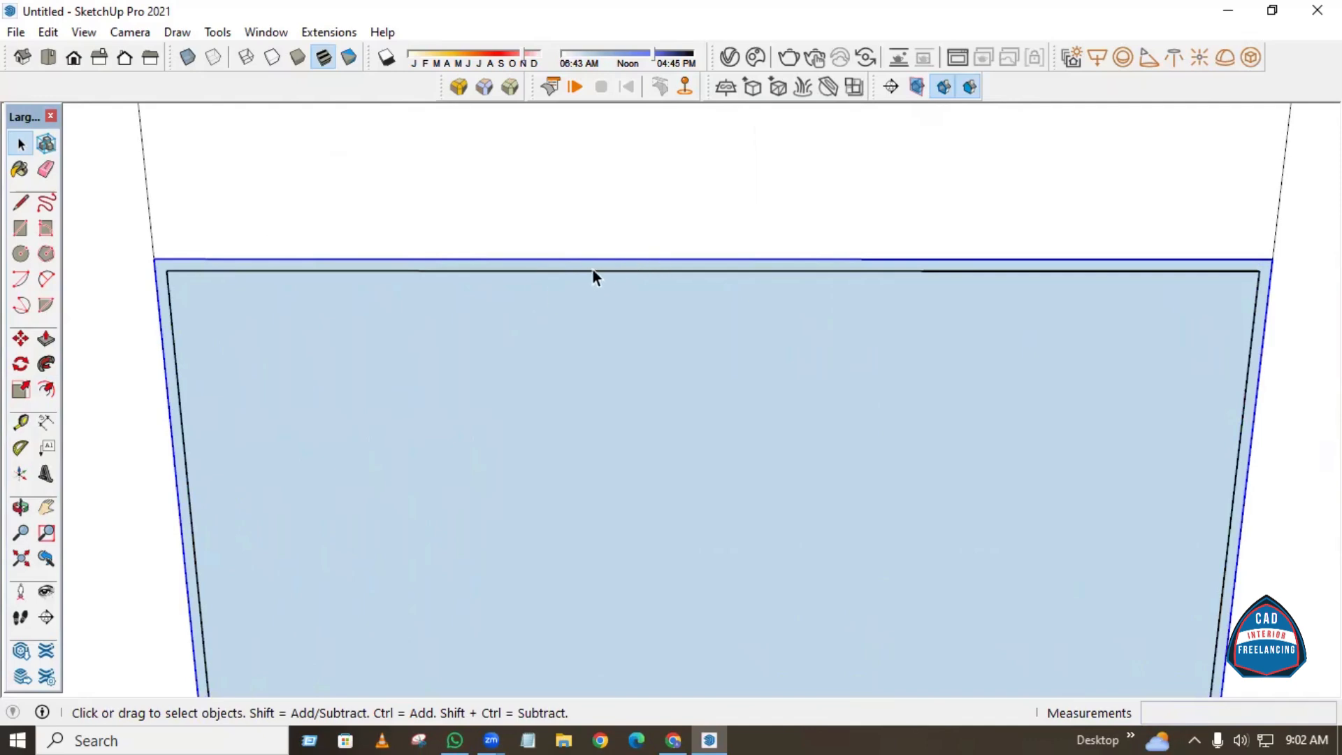
# Reverse the large face inside the outer frame.
pyautogui.scroll(-5, 619, 180)
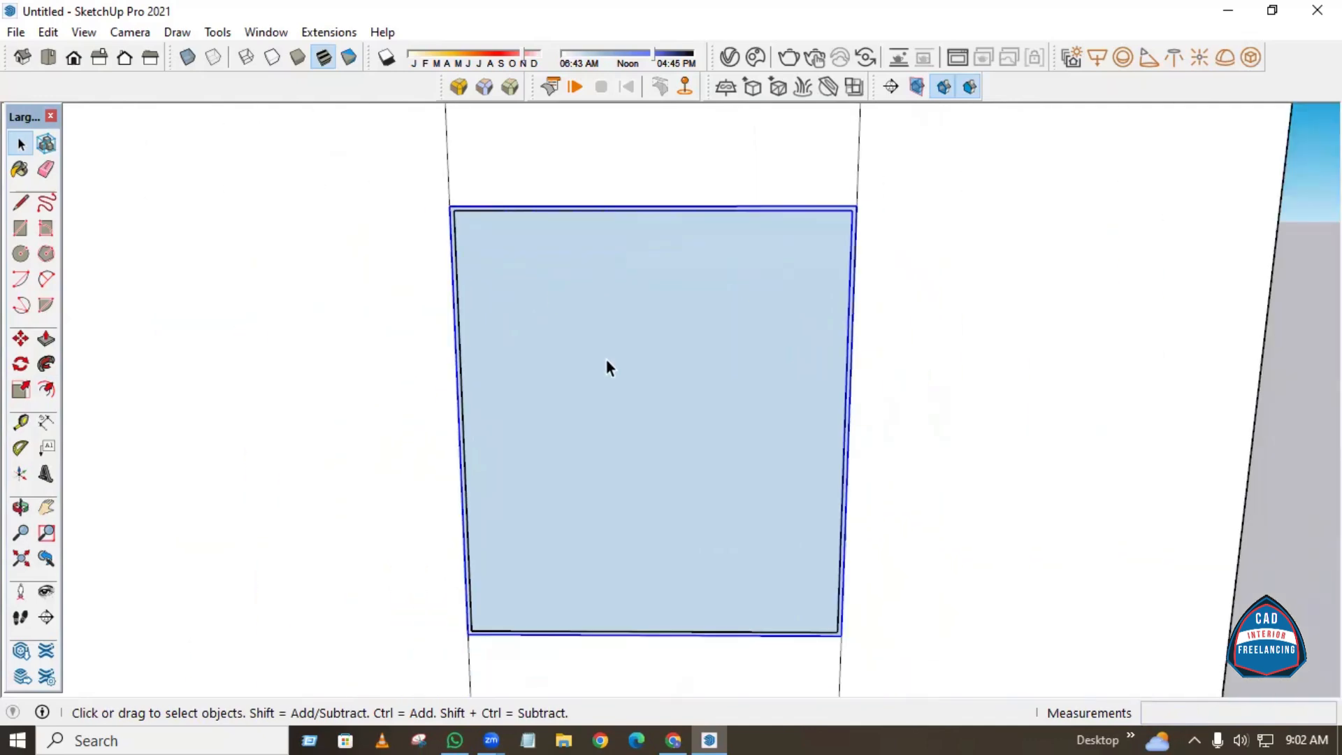
pyautogui.click(659, 391)
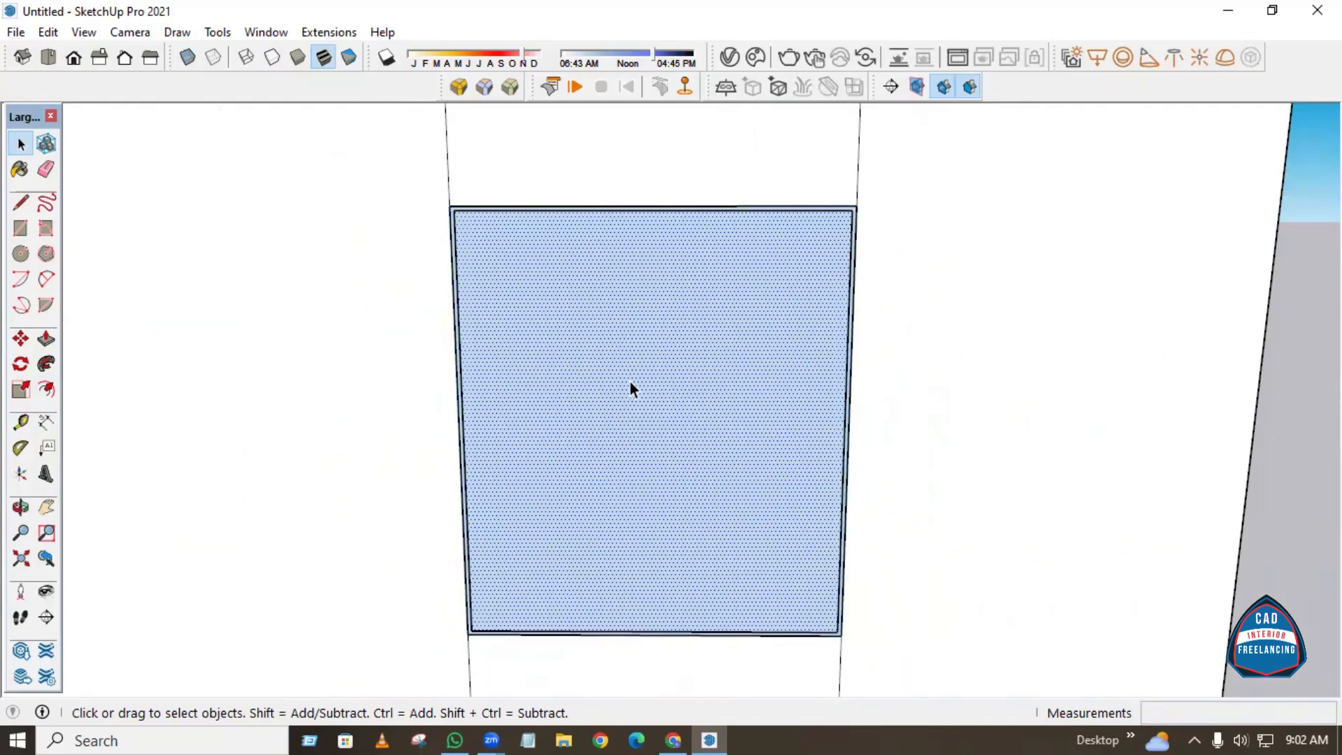
pyautogui.rightClick(575, 291)
pyautogui.click(673, 484)
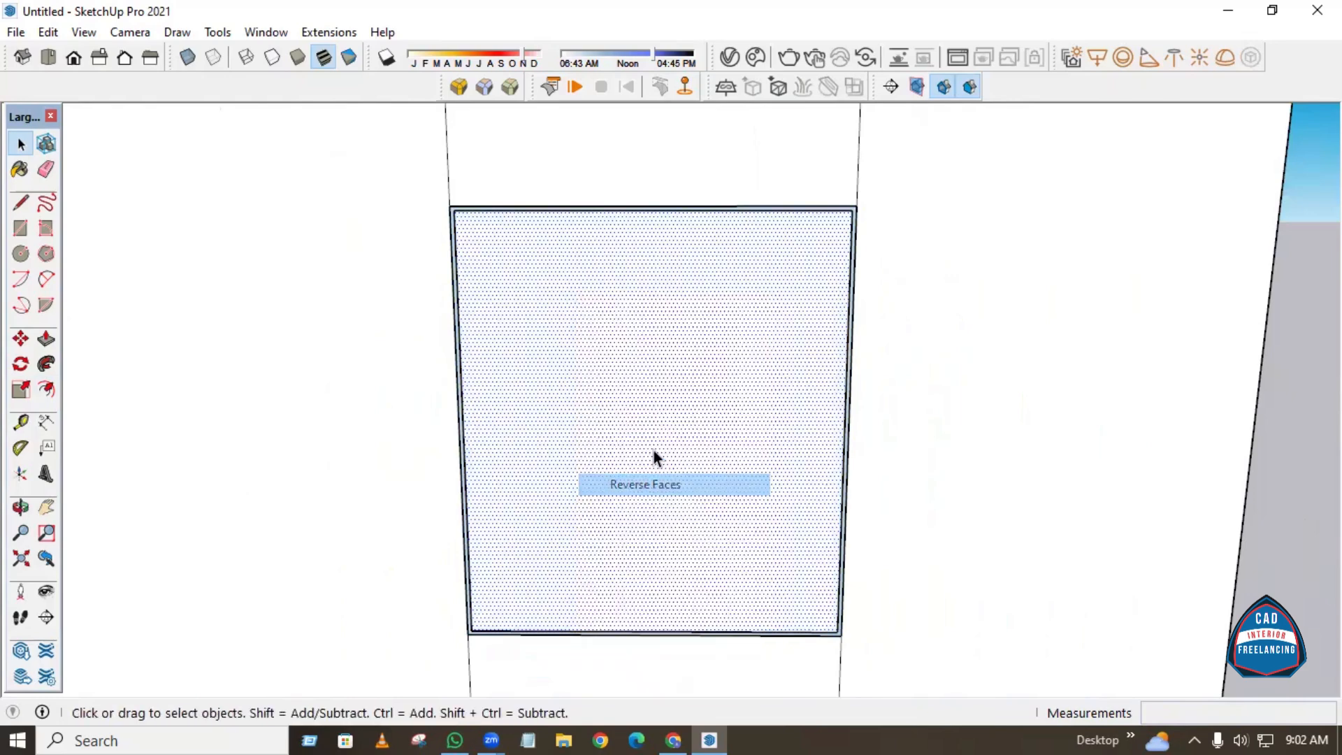
# Offset the inner window face inward by 2" to outline the sash frame.
pyautogui.scroll(3, 540, 283)
pyautogui.scroll(-1, 586, 245)
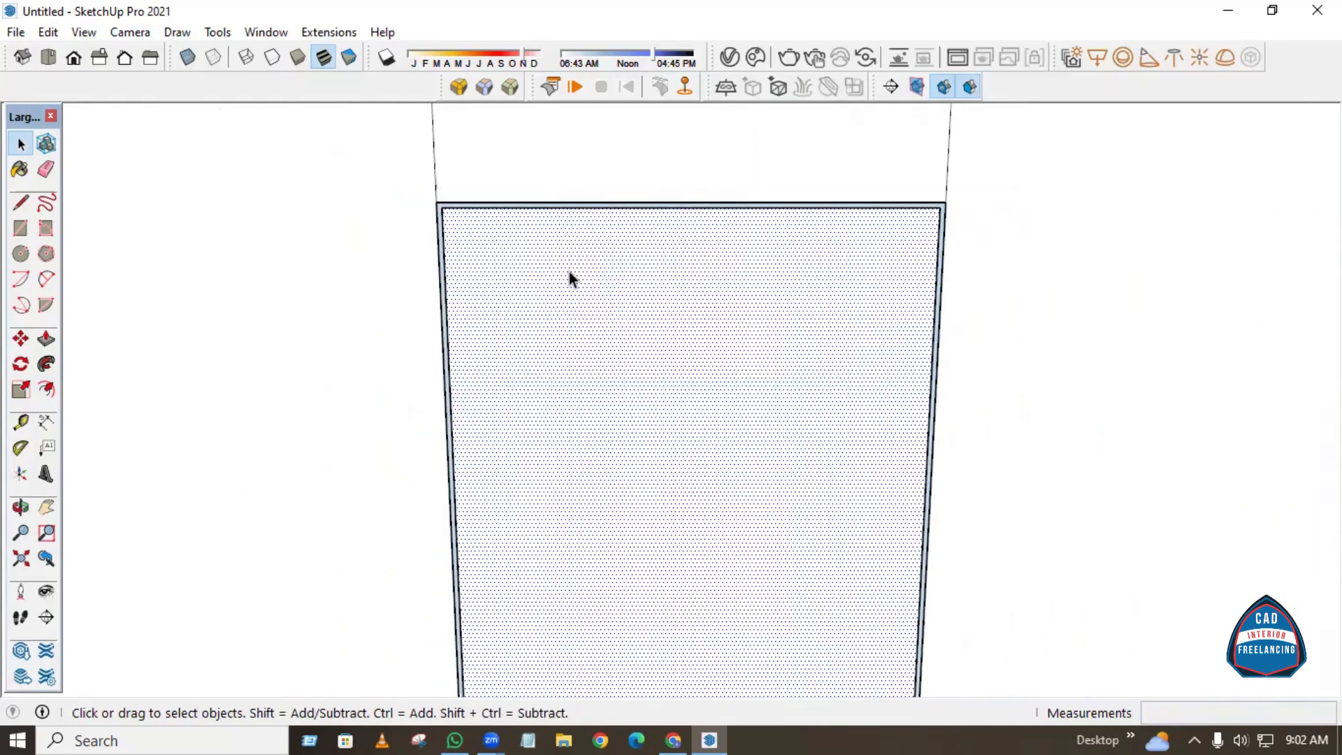
pyautogui.press('f')
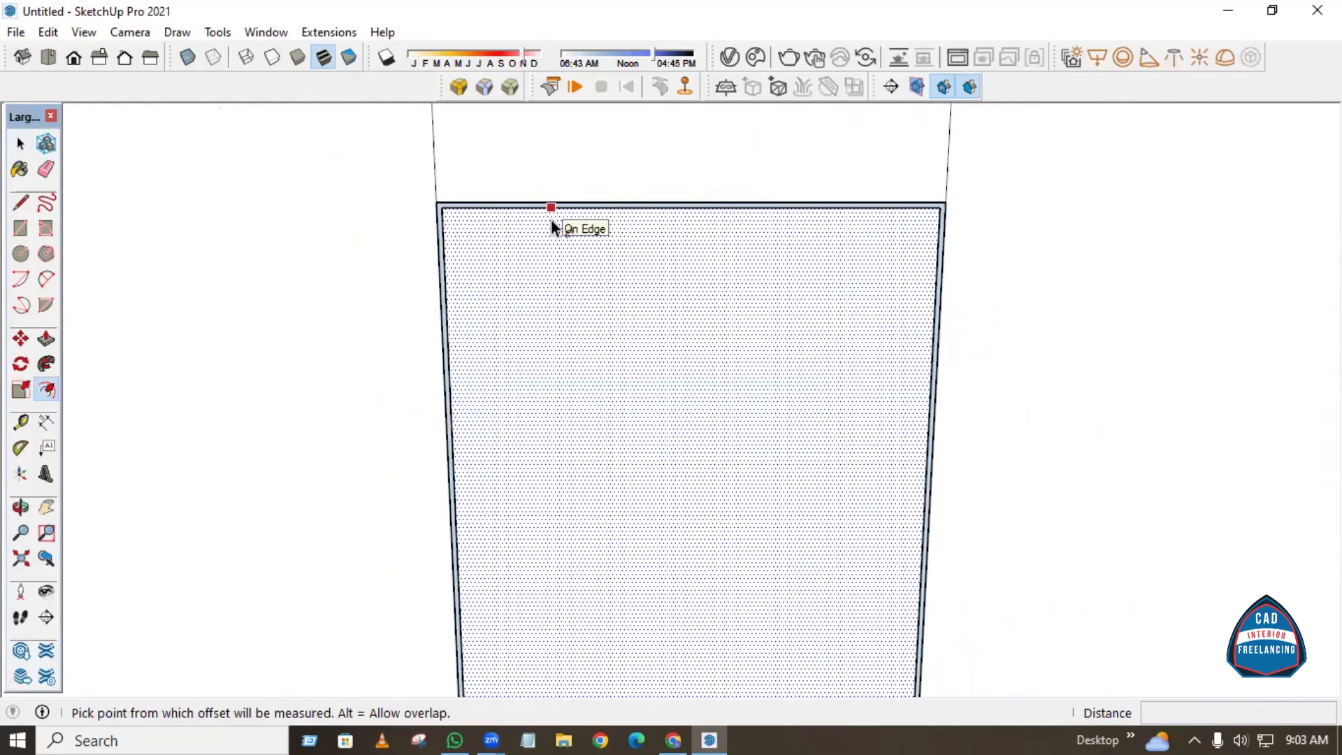
pyautogui.click(552, 220)
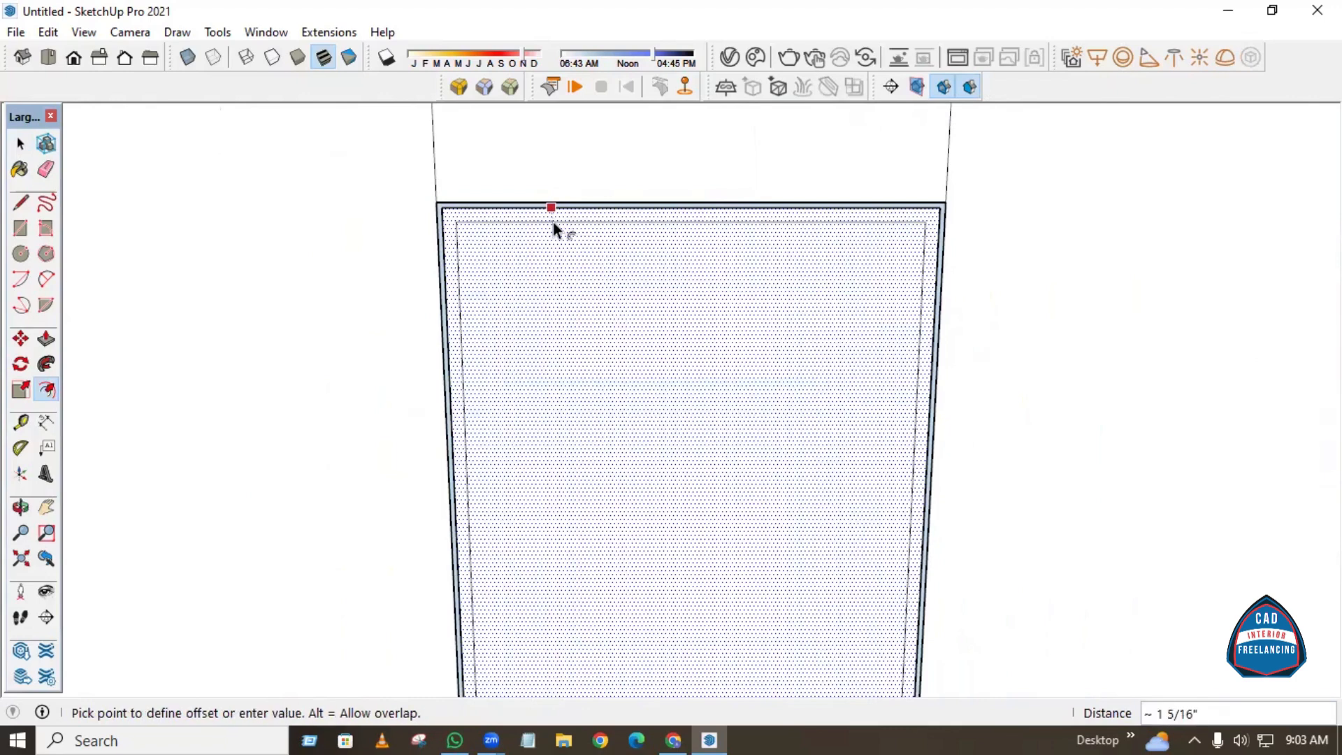
pyautogui.write('2')
pyautogui.press('Return')
# Draw a vertical line between the top and bottom midpoints of the inner sash outline.
pyautogui.scroll(-1, 554, 222)
pyautogui.press('l')
pyautogui.click(656, 201)
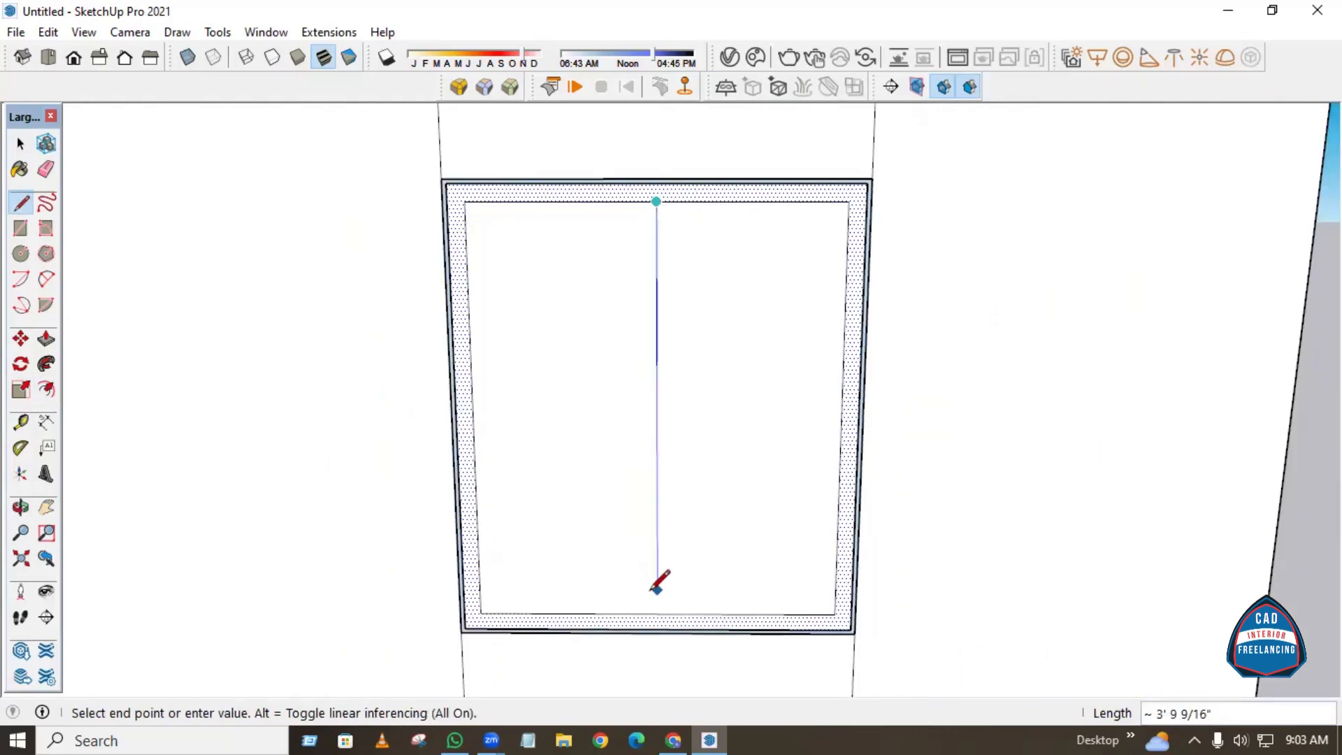
pyautogui.click(657, 613)
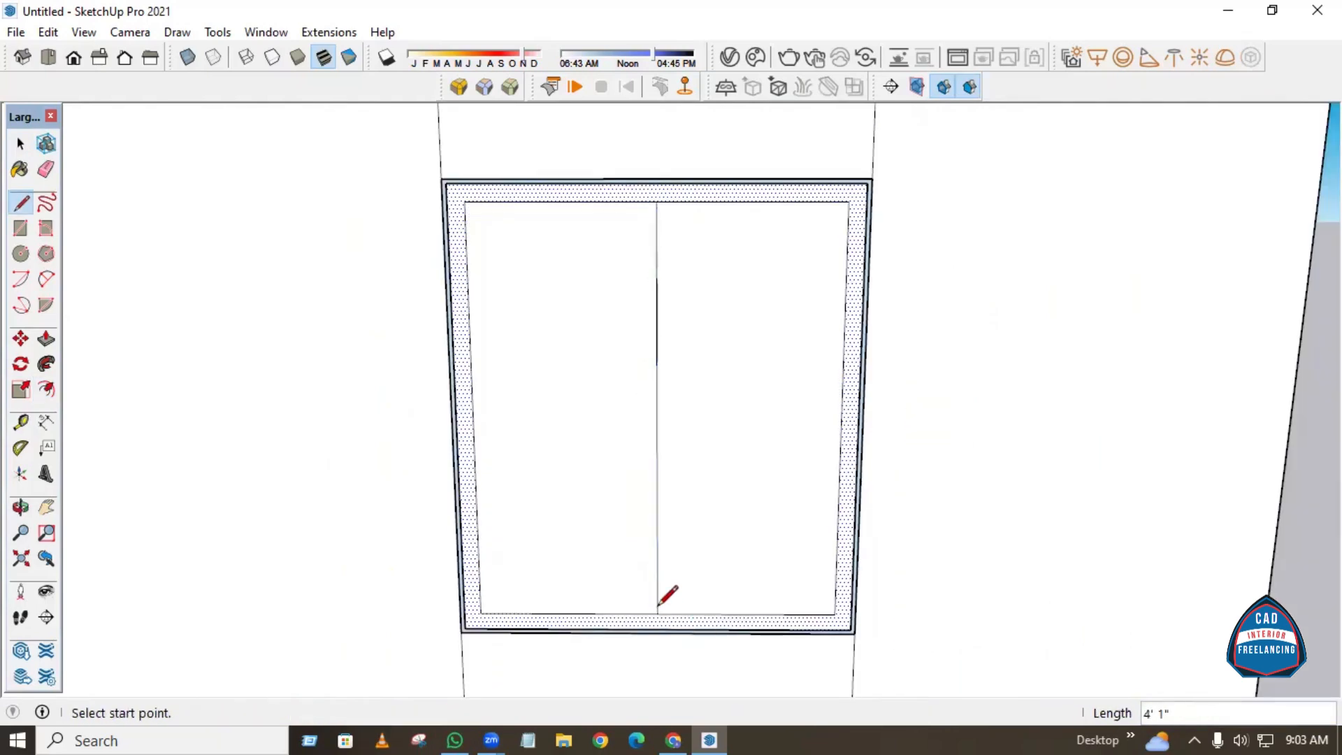
# Copy the vertical centre line 1" to its right.
pyautogui.press('space')
pyautogui.click(657, 505)
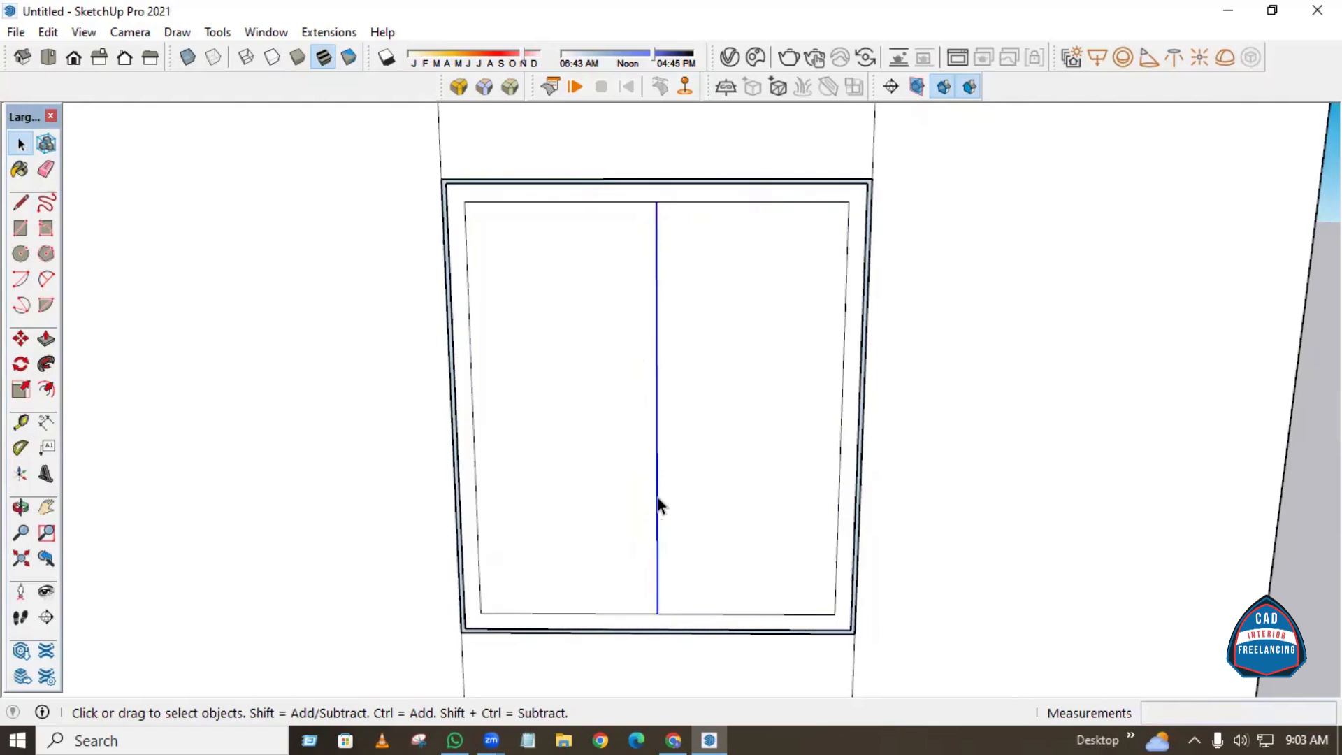
pyautogui.press('m')
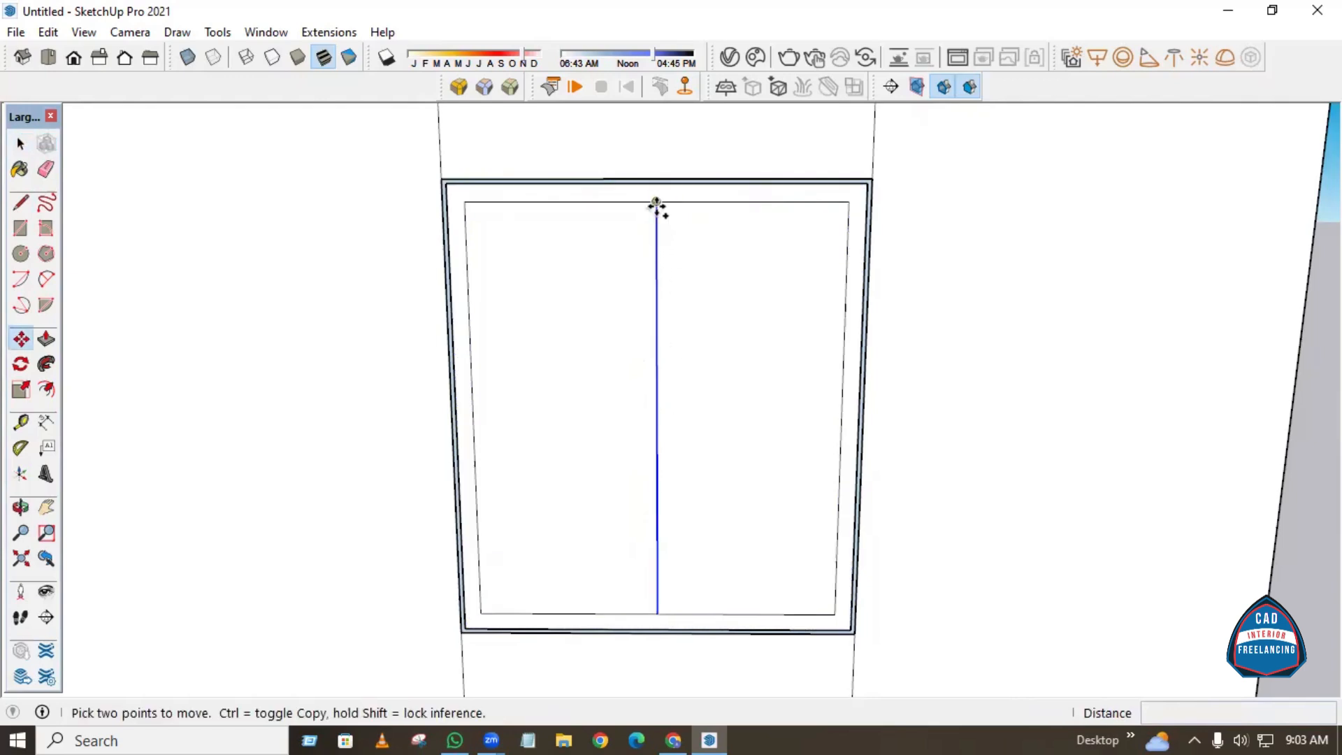
pyautogui.press('ctrl')
pyautogui.click(656, 203)
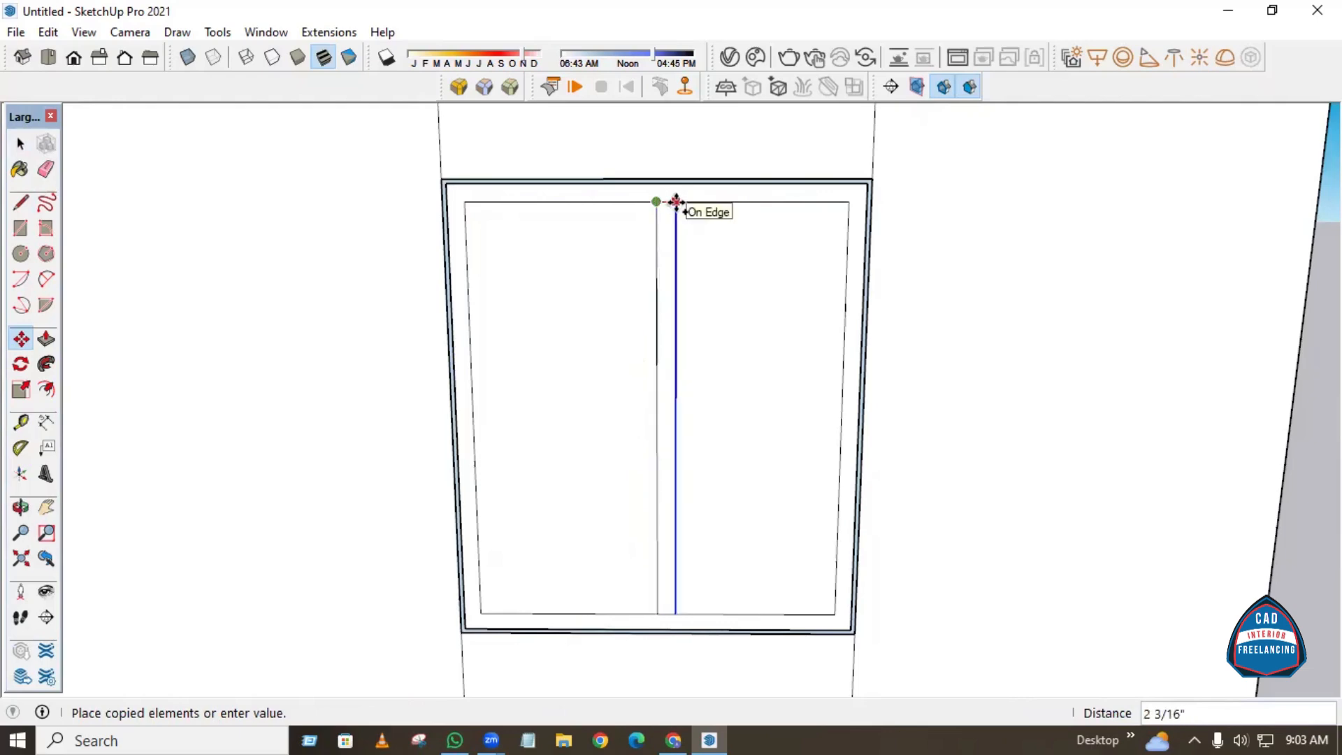
pyautogui.write('1')
pyautogui.press('Return')
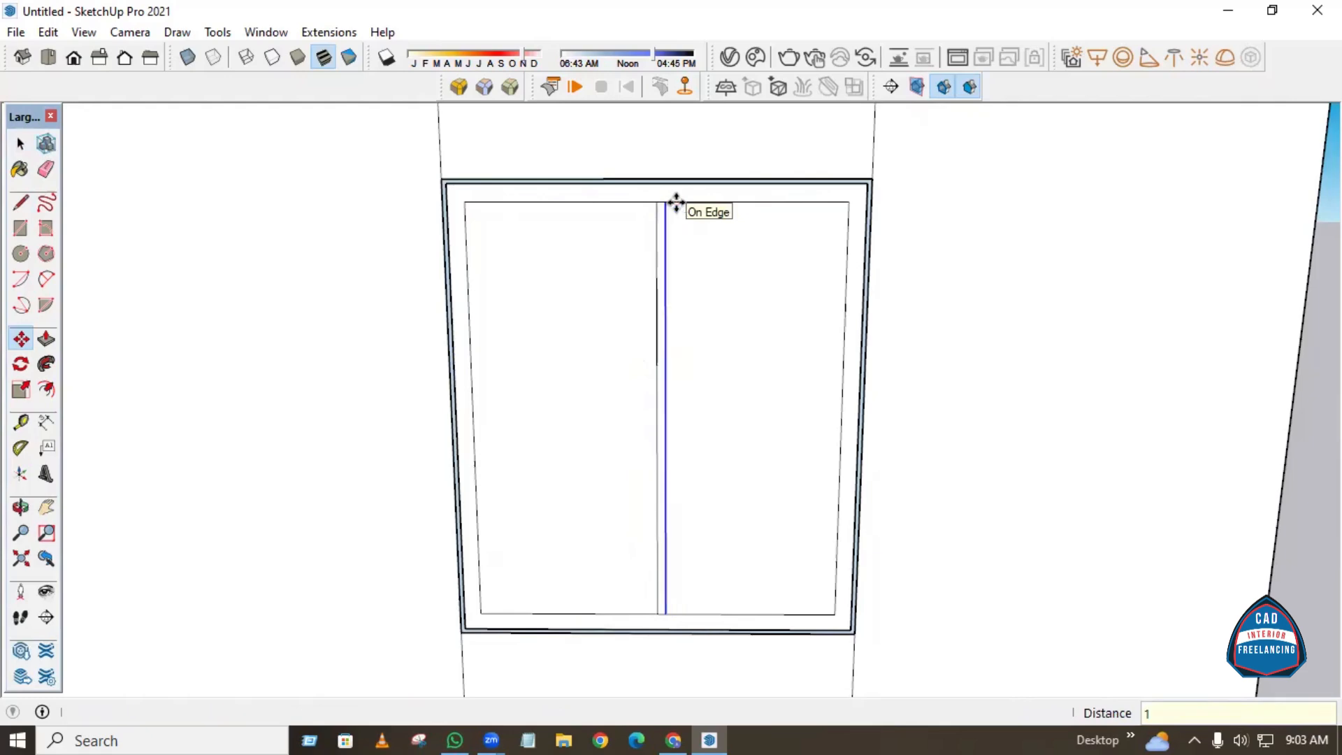
# Copy the right-hand vertical line 2" to the left and delete the original centre line.
pyautogui.press('ctrl')
pyautogui.click(659, 203)
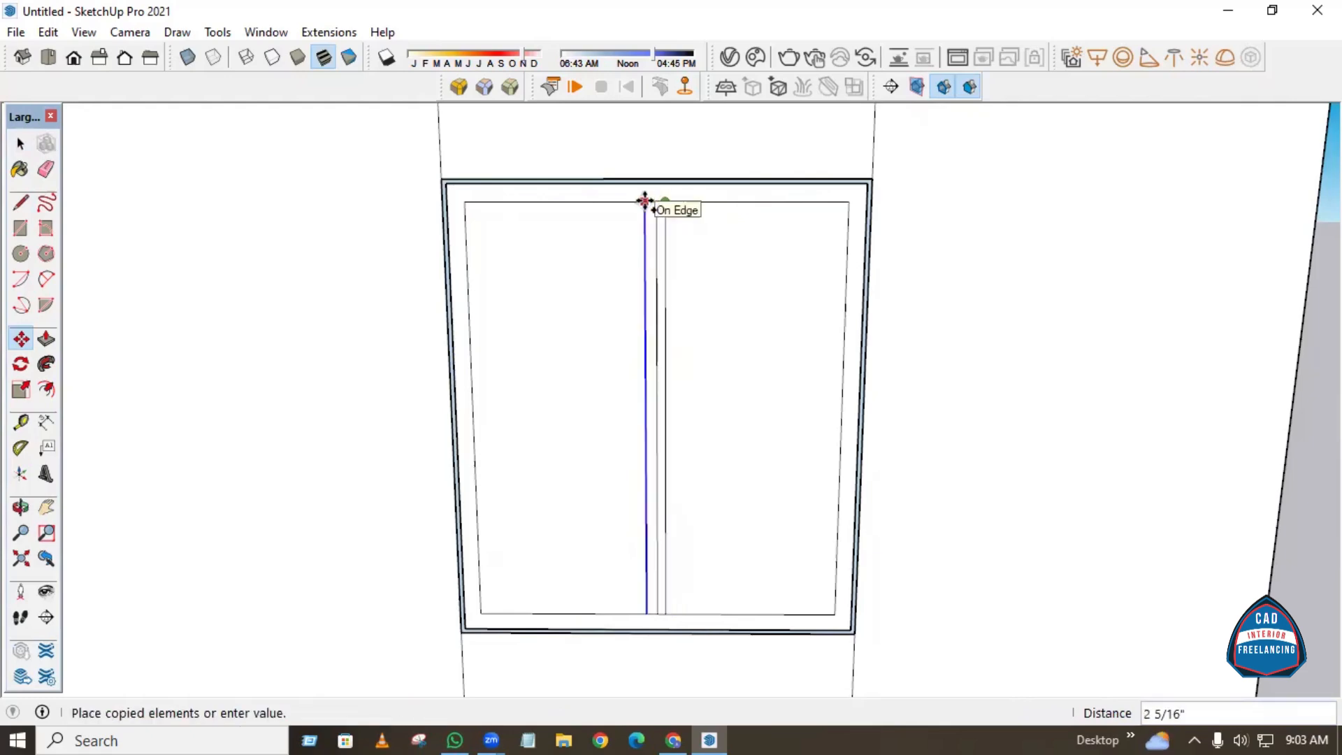
pyautogui.write('2')
pyautogui.press('Return')
pyautogui.press('space')
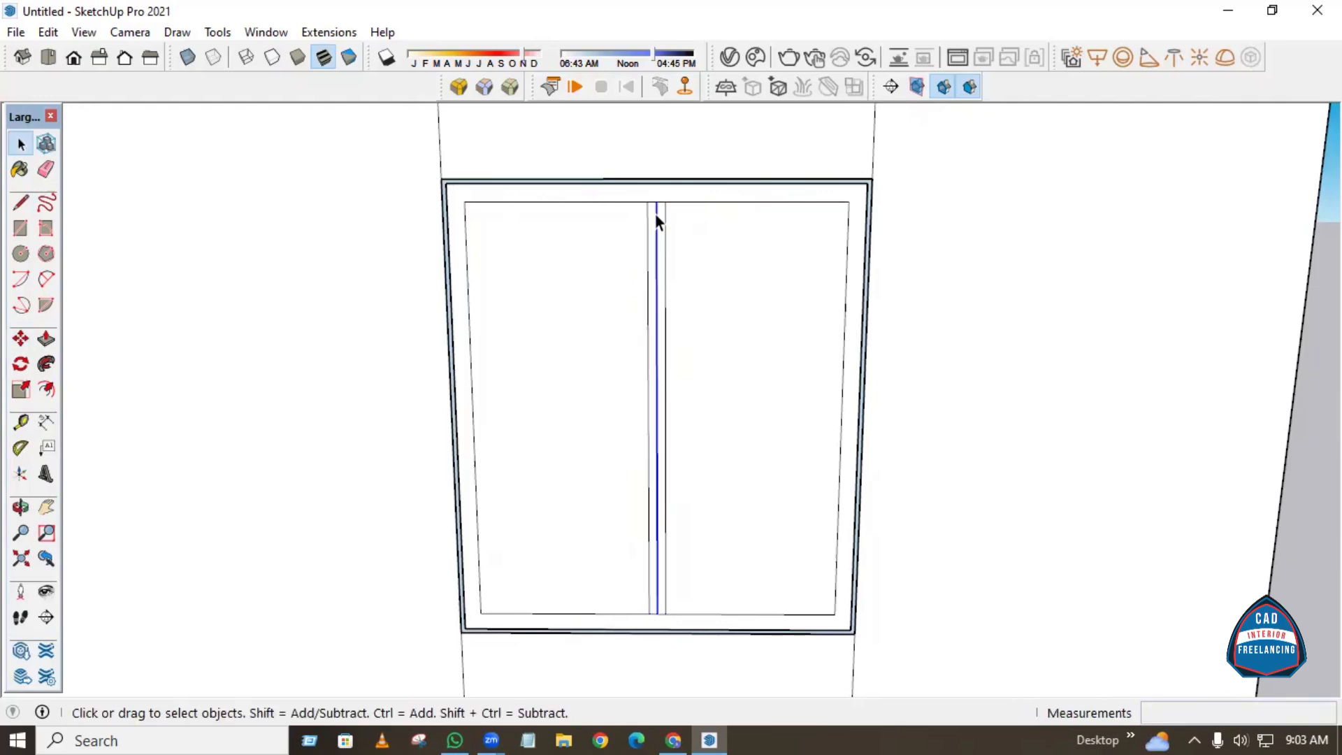
pyautogui.press('Delete')
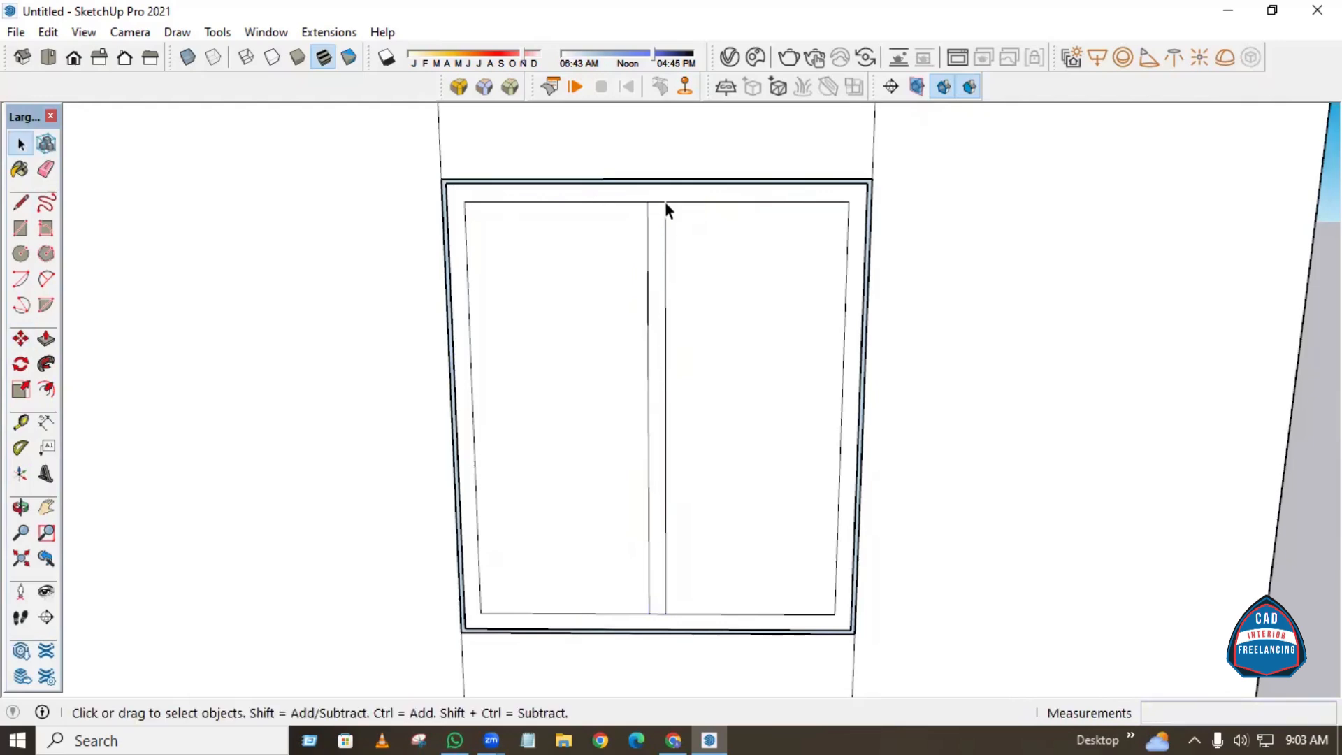
# Extend the right mullion line to the outer frame at both ends and erase the short crossing edges between the two mullion lines.
pyautogui.press('l')
pyautogui.click(666, 201)
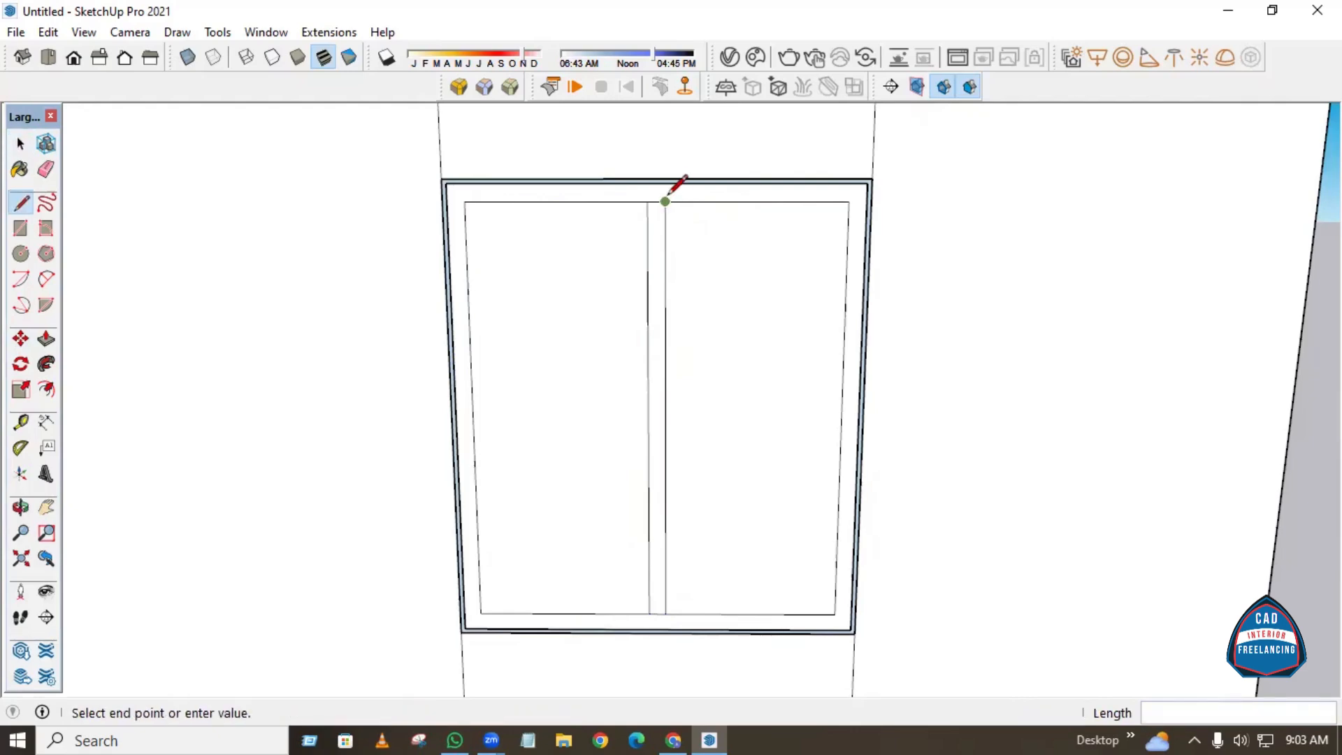
pyautogui.click(664, 183)
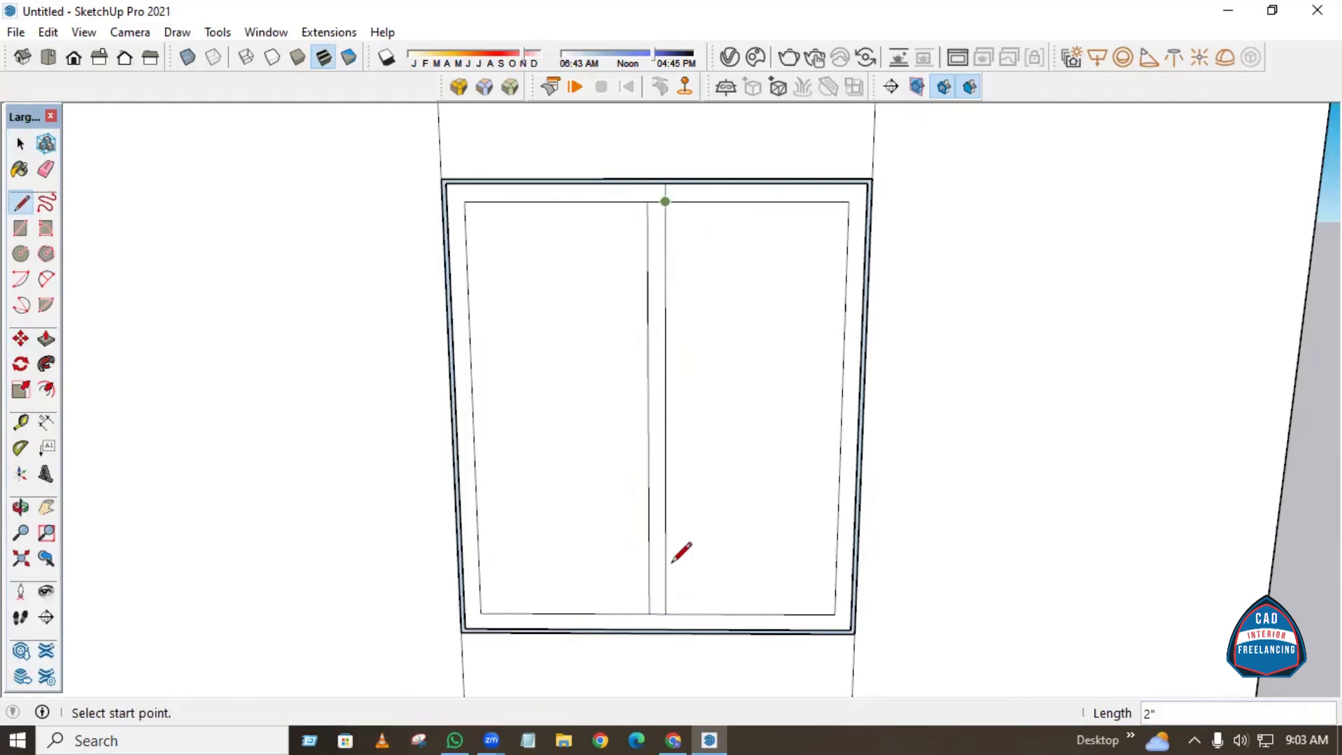
pyautogui.press('e')
pyautogui.scroll(2, 670, 590)
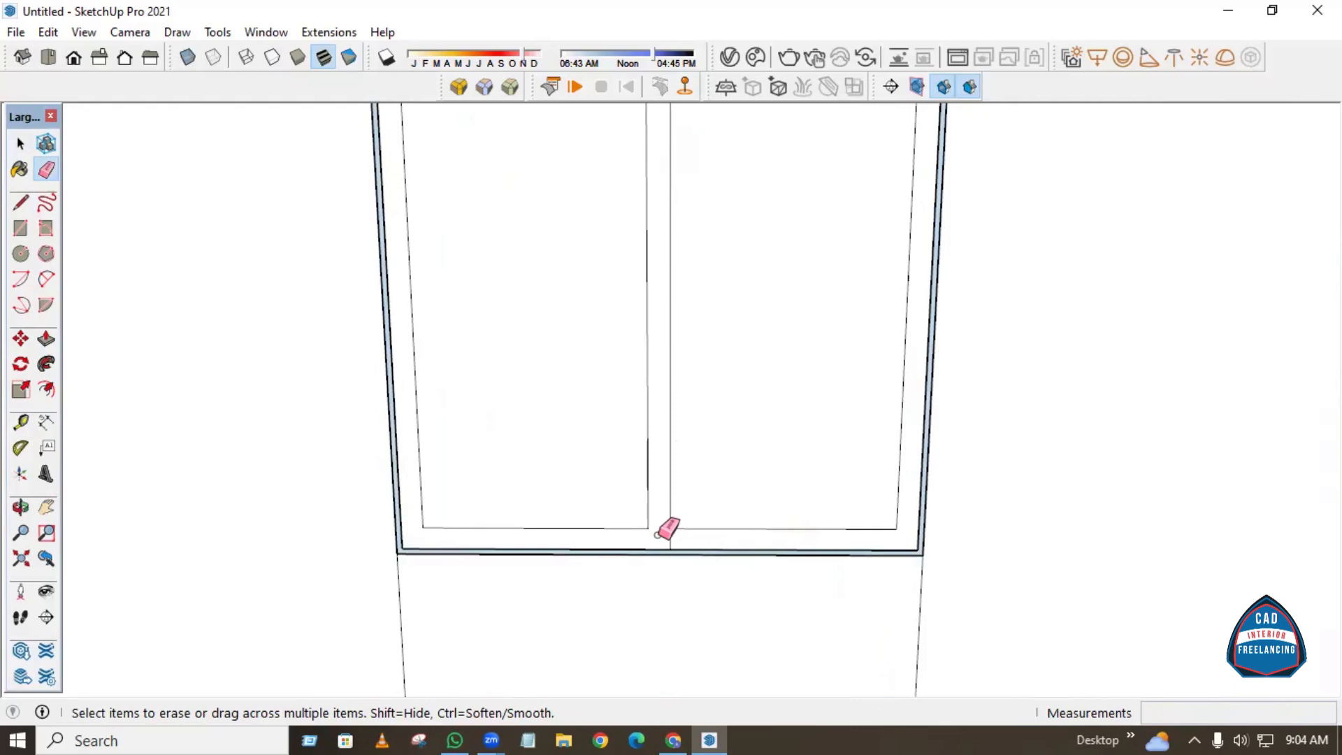
pyautogui.press('space')
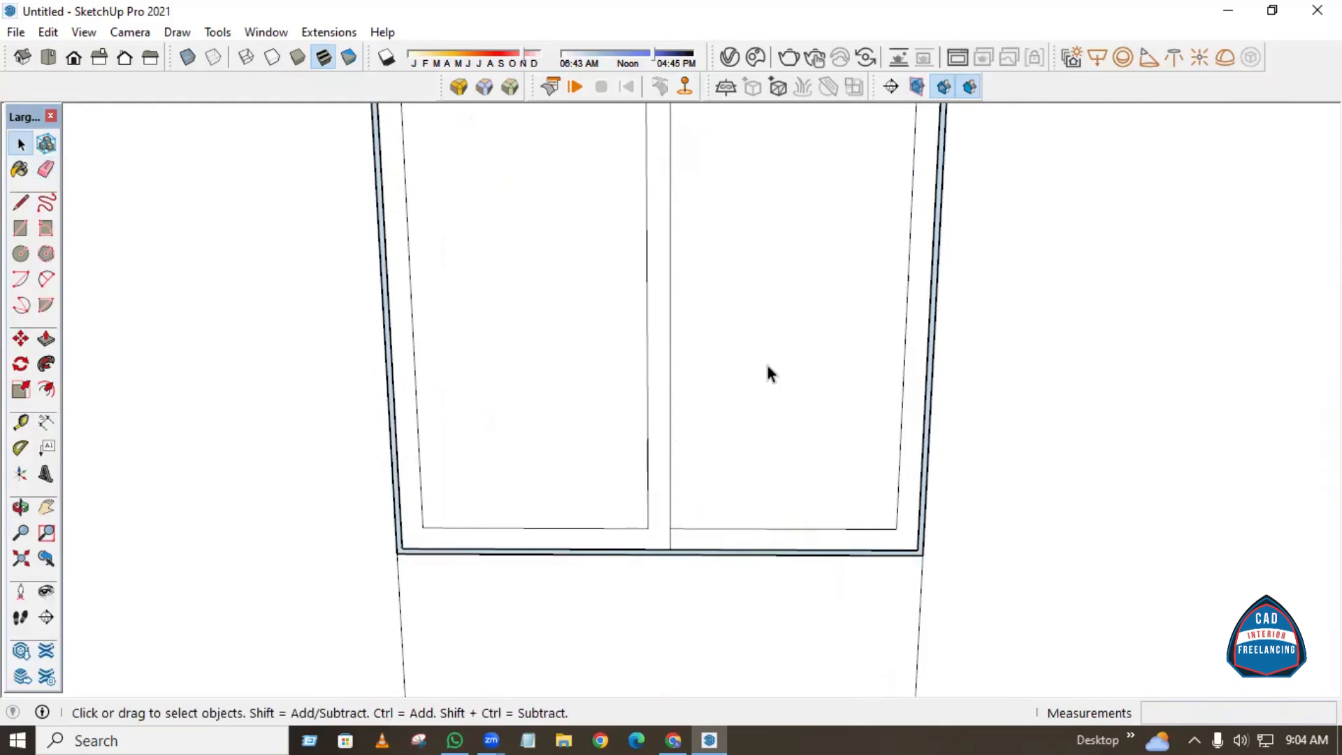
# Group the left sash frame face together with its edges.
pyautogui.scroll(-3, 727, 545)
pyautogui.scroll(3, 687, 363)
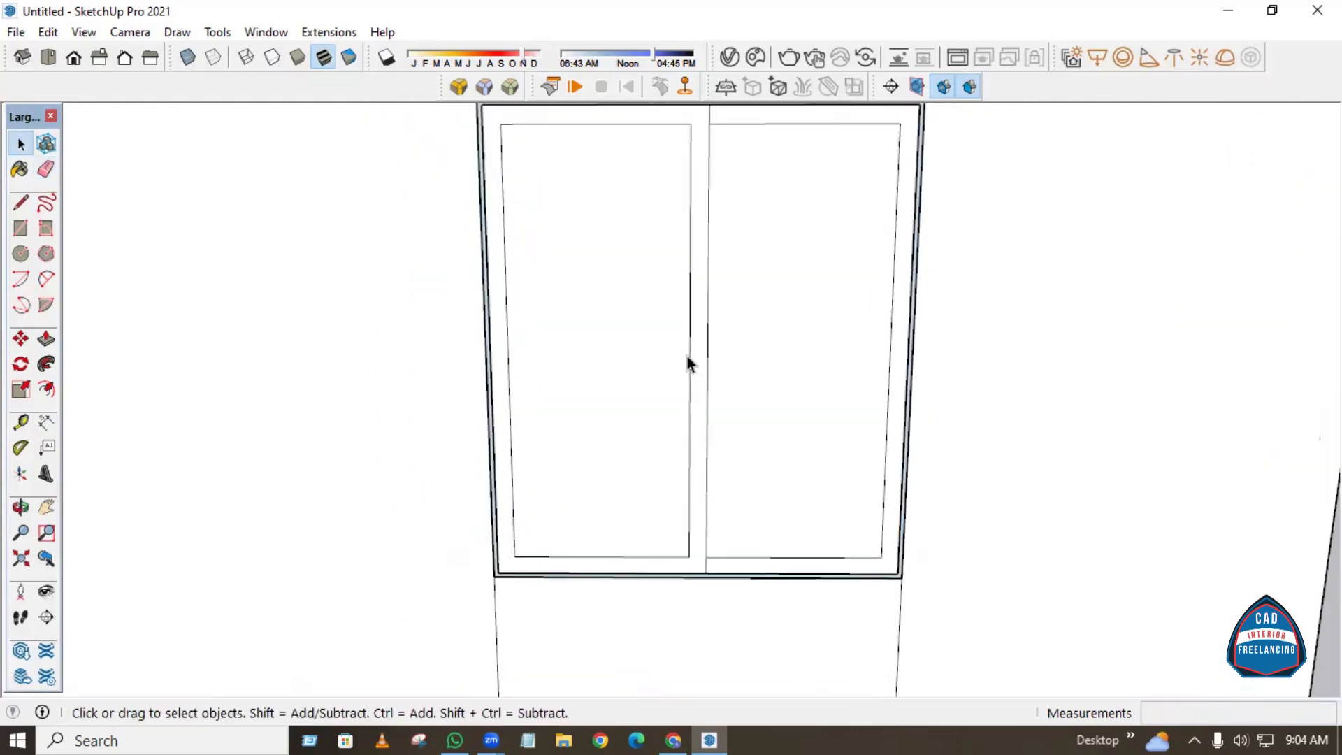
pyautogui.doubleClick(697, 320)
pyautogui.rightClick(699, 321)
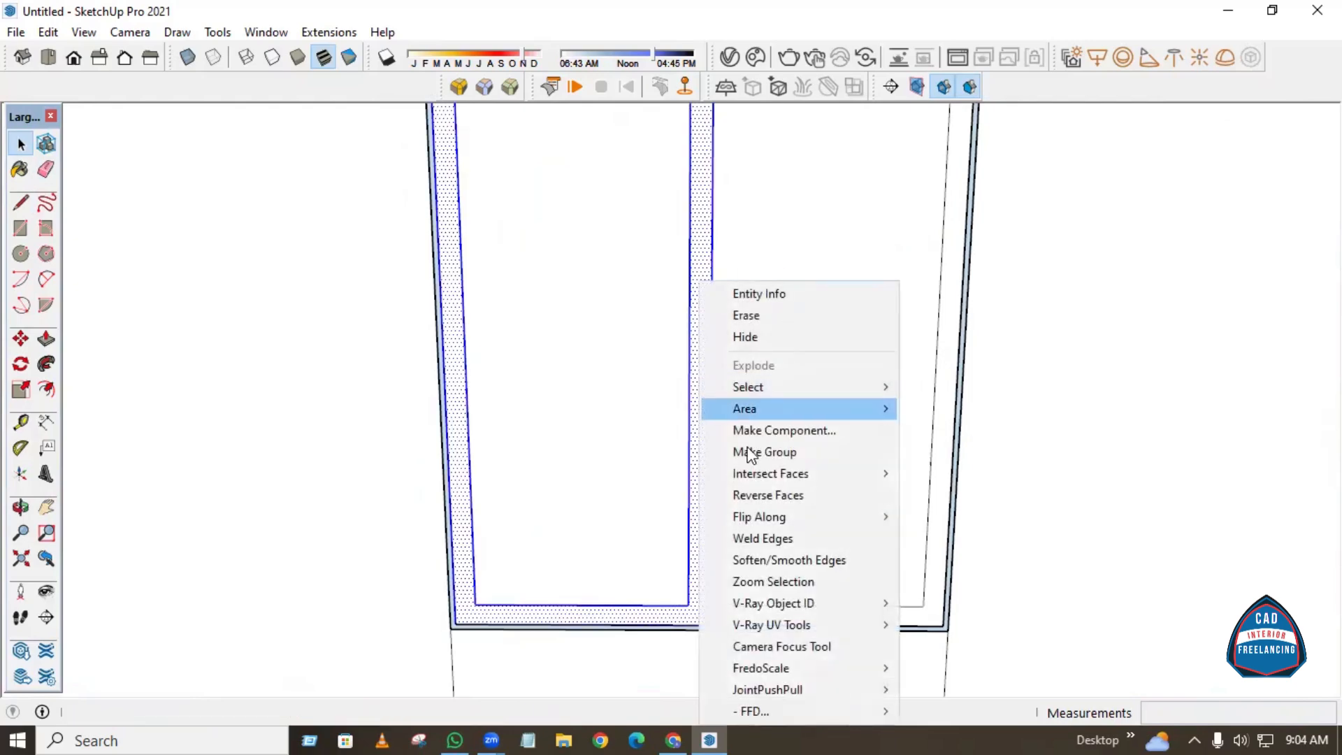
pyautogui.click(781, 452)
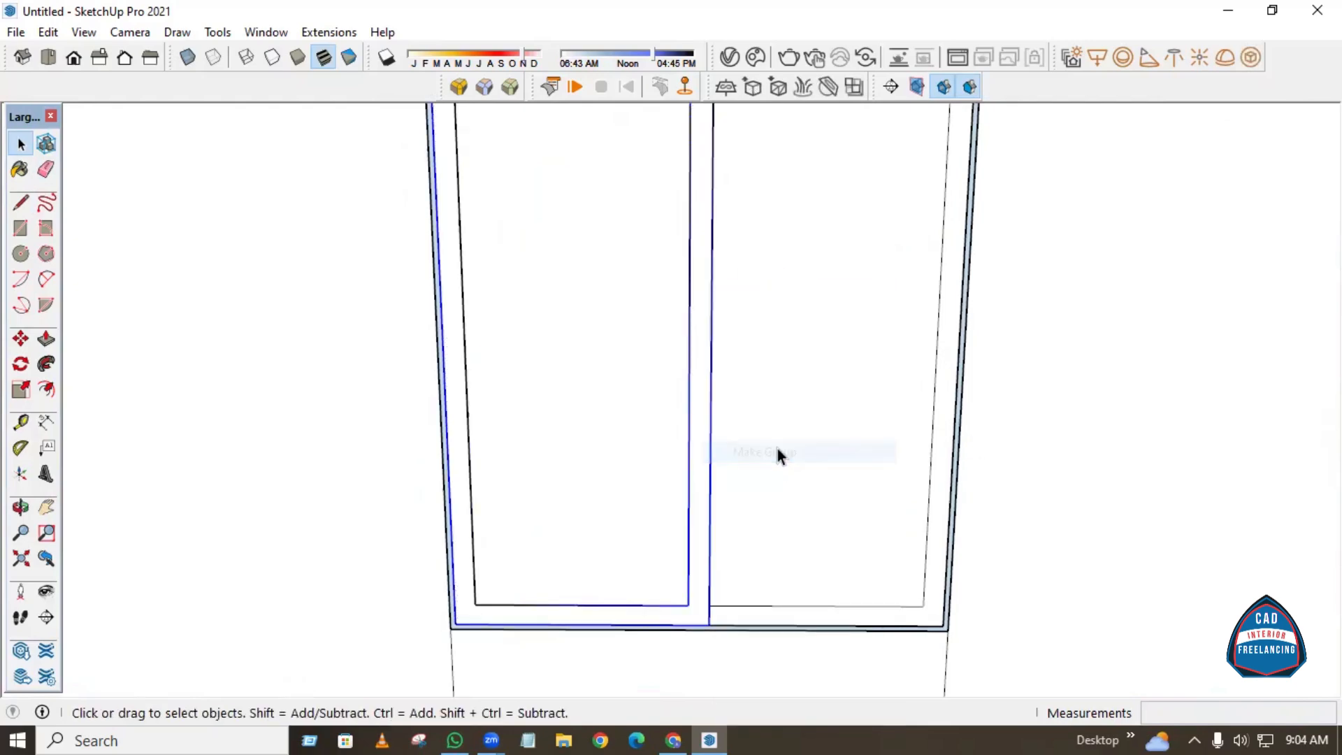
# Open the outer frame group and reverse its face.
pyautogui.scroll(-3, 629, 488)
pyautogui.scroll(4, 801, 277)
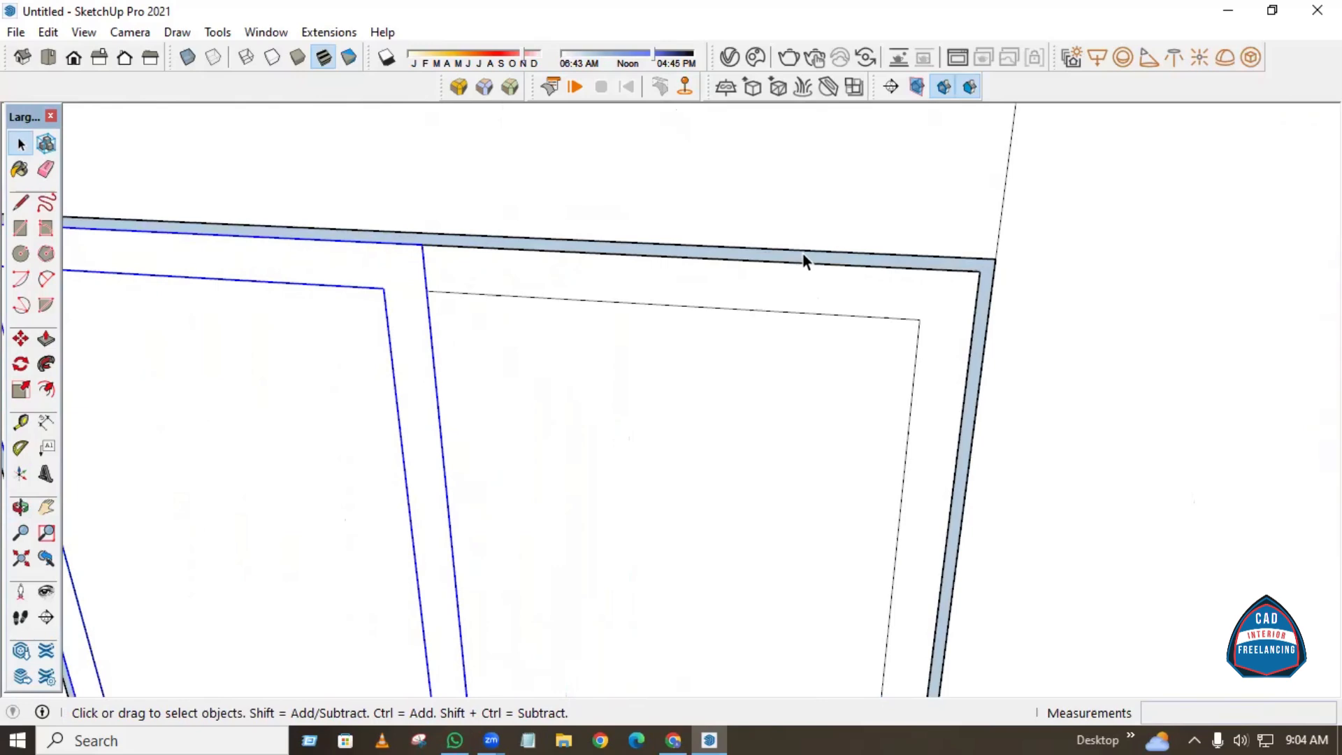
pyautogui.click(797, 256)
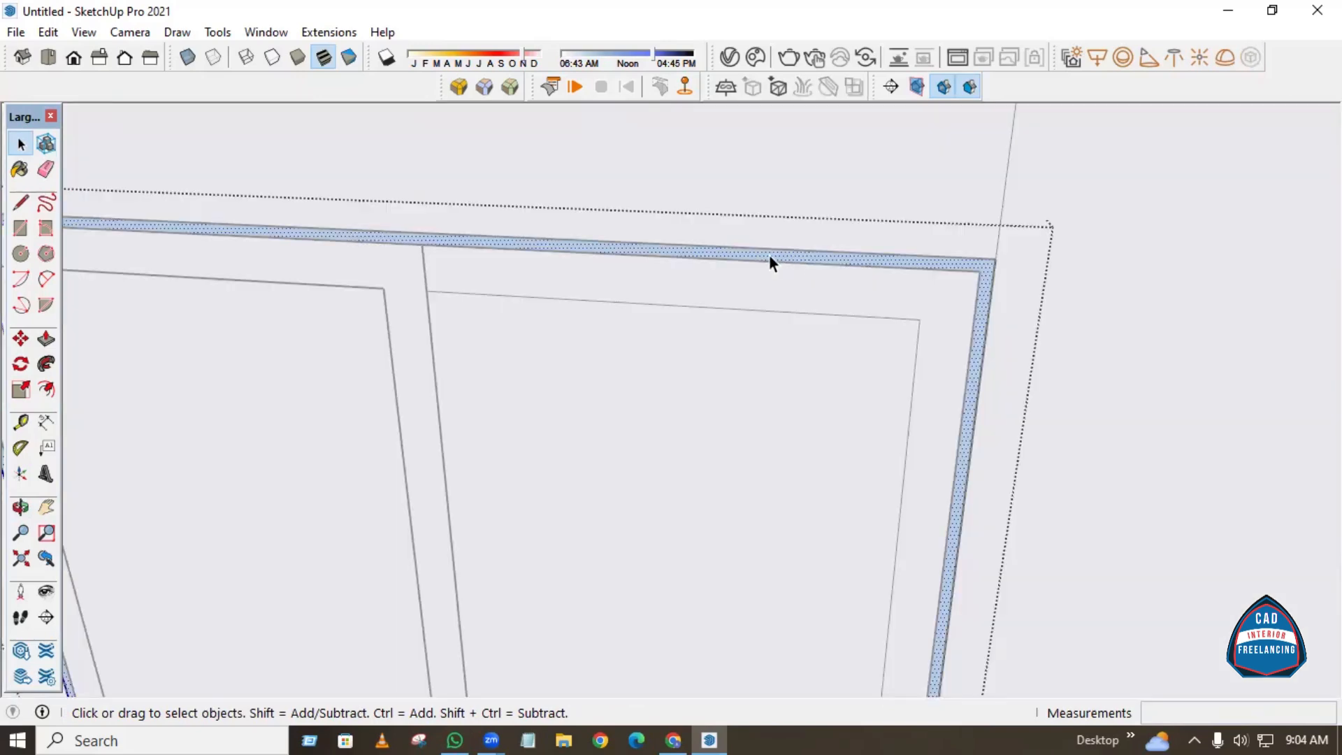
pyautogui.rightClick(770, 256)
pyautogui.click(856, 449)
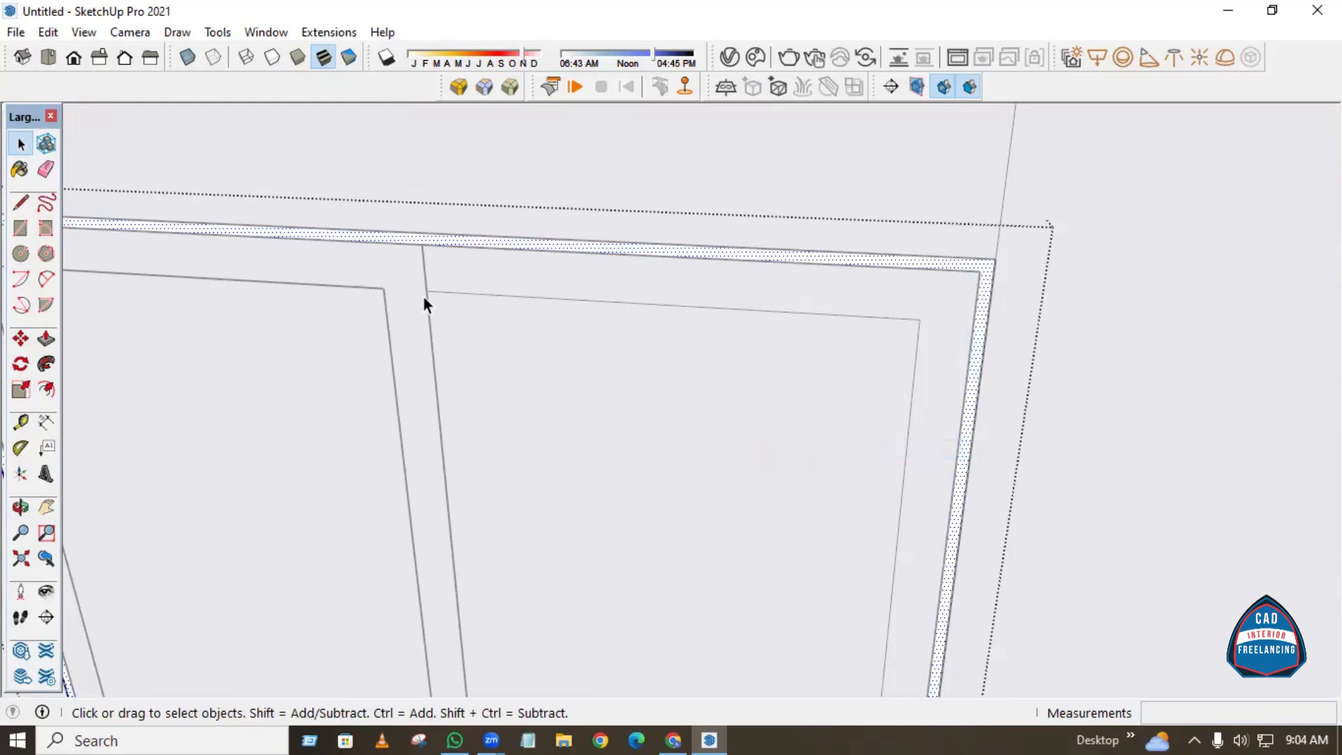
# Push/Pull the outer window frame's face to a depth of 6" and close the frame group.
pyautogui.click(45, 339)
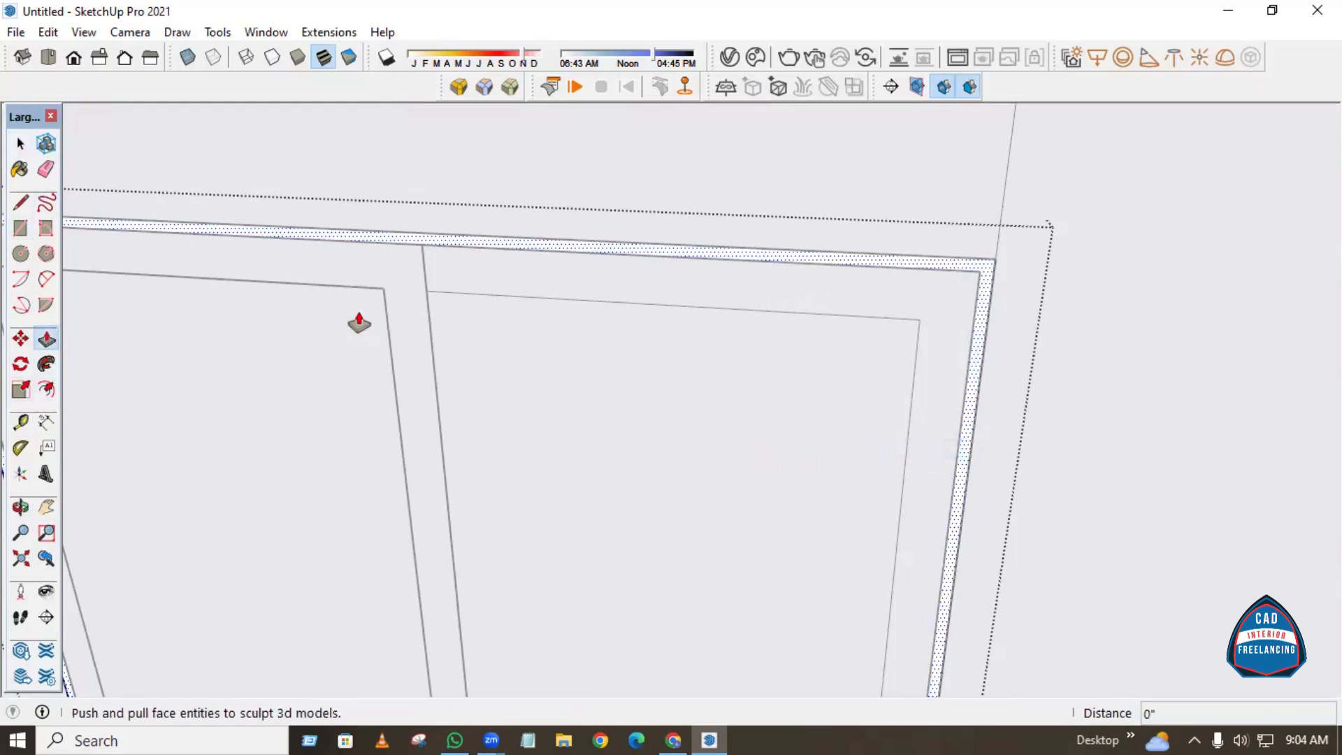
pyautogui.click(899, 263)
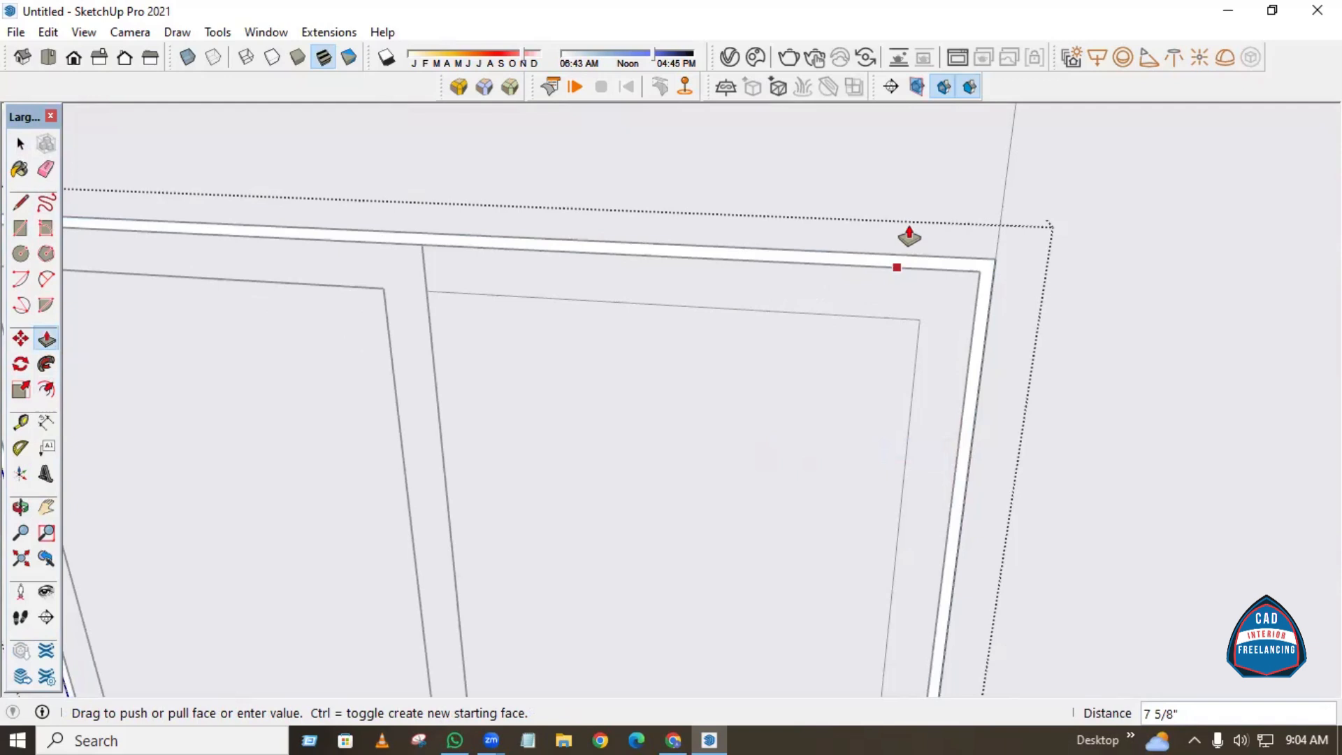
pyautogui.write('6')
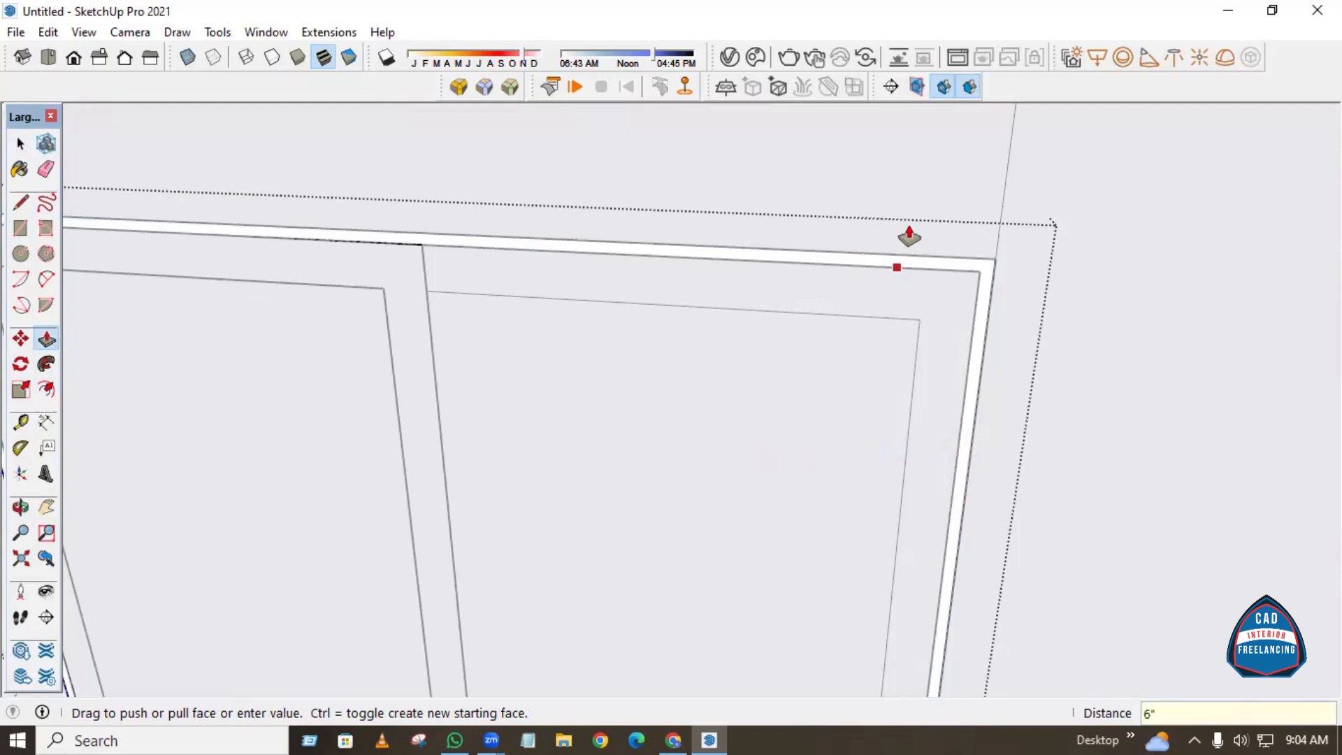
pyautogui.press('Return')
pyautogui.press('space')
pyautogui.scroll(-3, 909, 224)
pyautogui.moveTo(976, 223); pyautogui.dragTo(833, 311, button='middle')
pyautogui.scroll(-2, 833, 294)
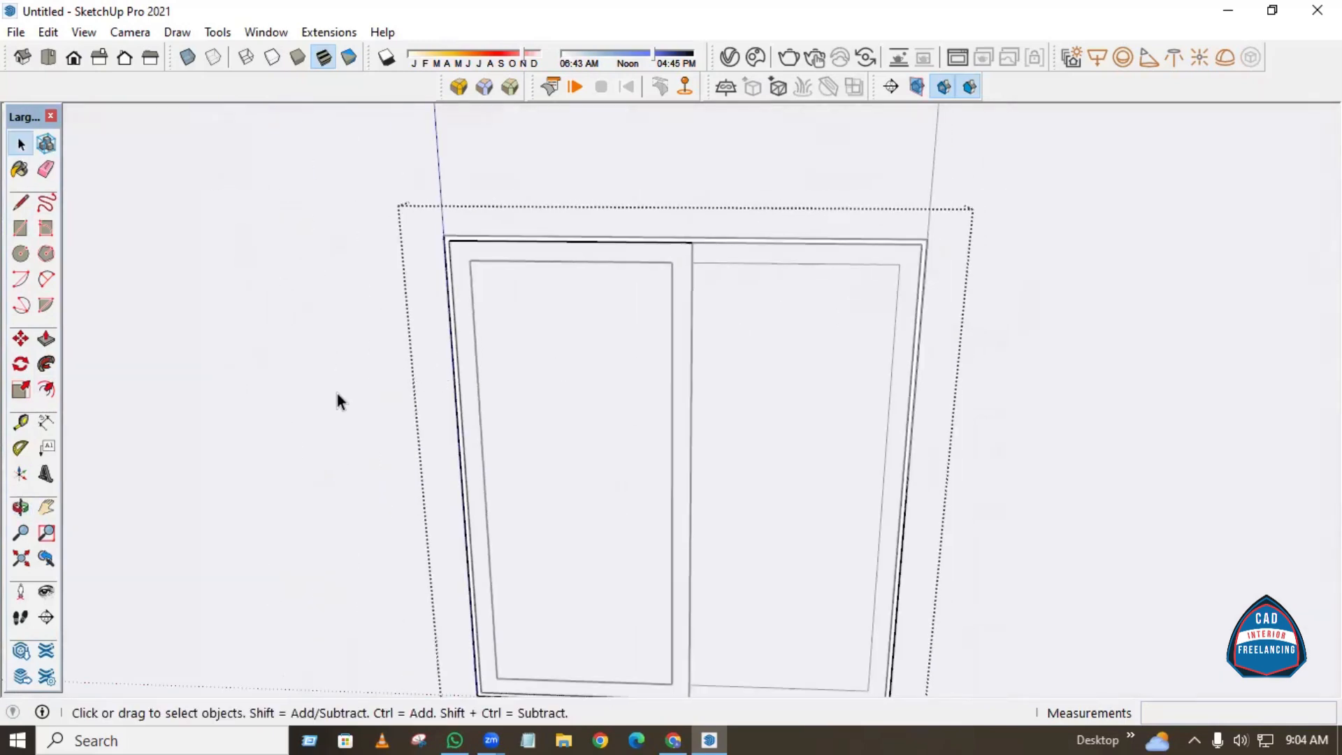
pyautogui.click(321, 432)
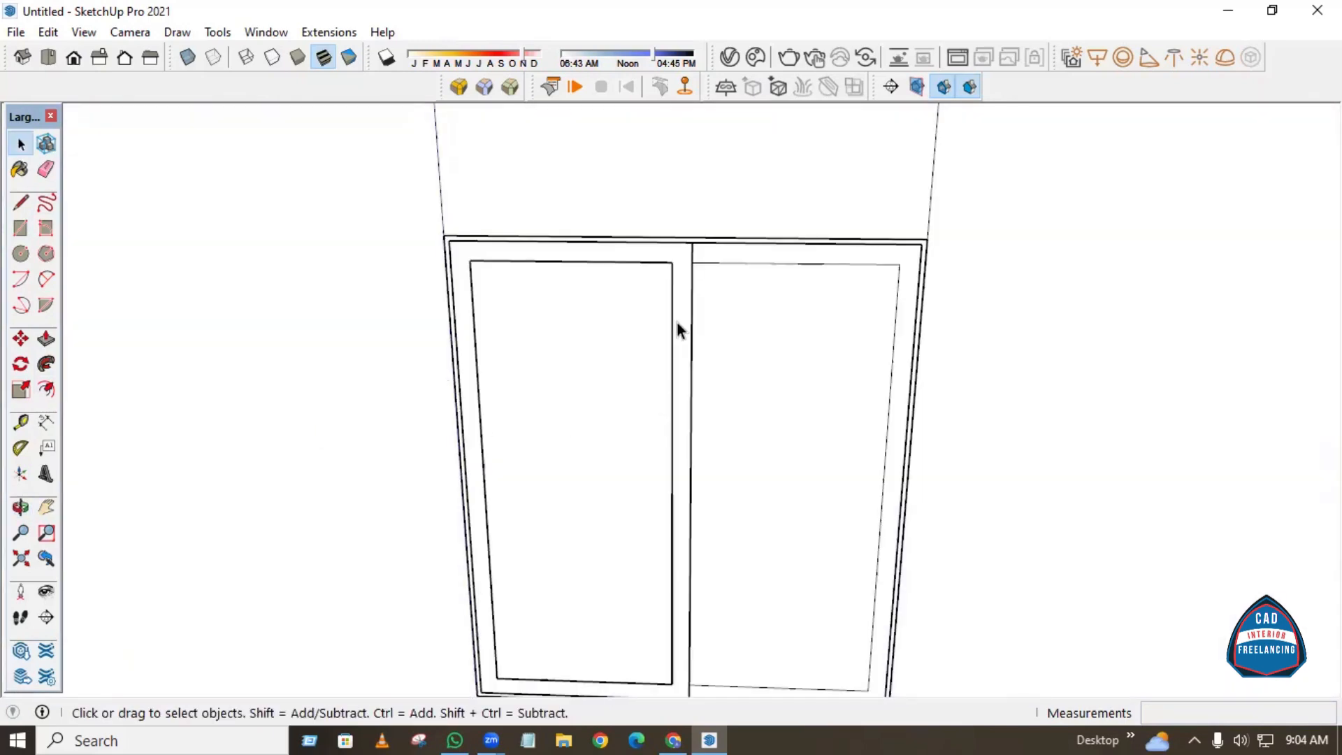
# Delete the face filling the opening inside the left sash frame.
pyautogui.click(579, 427)
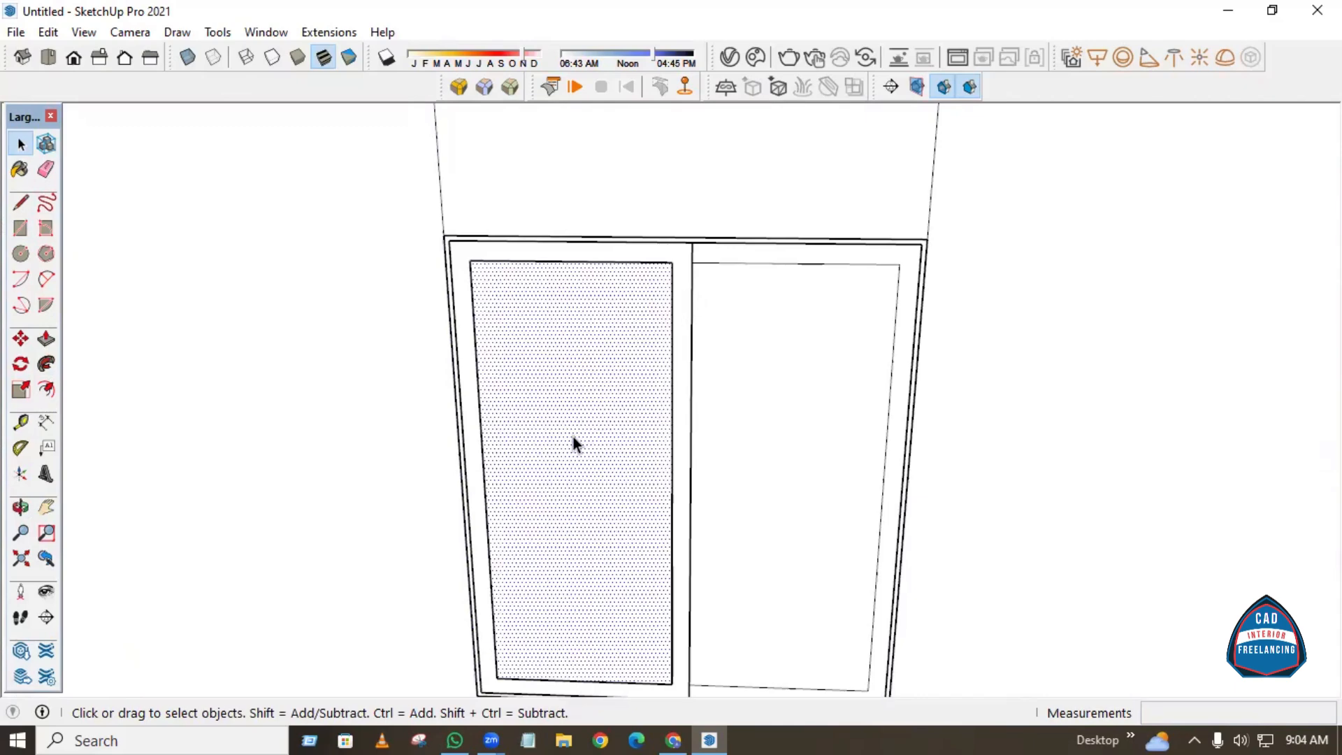
pyautogui.press('Delete')
pyautogui.moveTo(632, 446); pyautogui.dragTo(671, 371, button='middle')
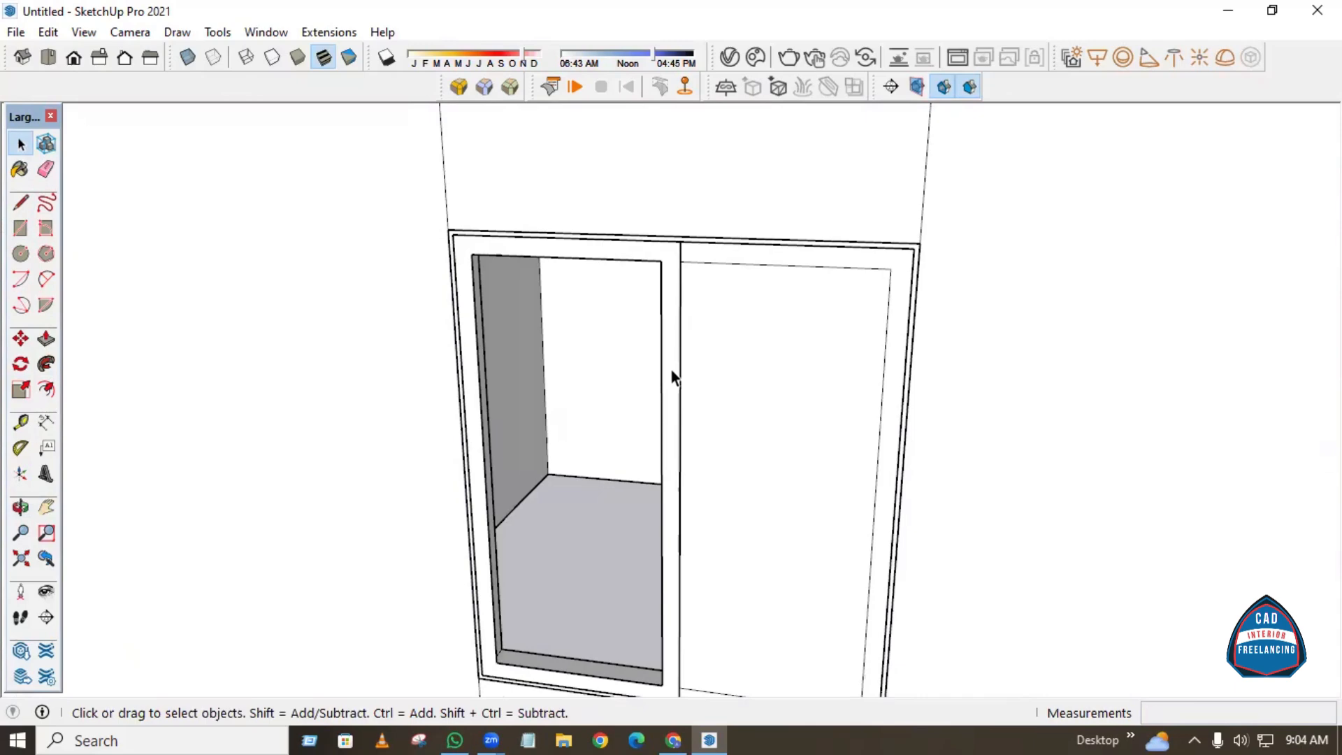
# Open the left sash frame group and extrude its face outward by 1.5" with Push/Pull.
pyautogui.scroll(2, 671, 370)
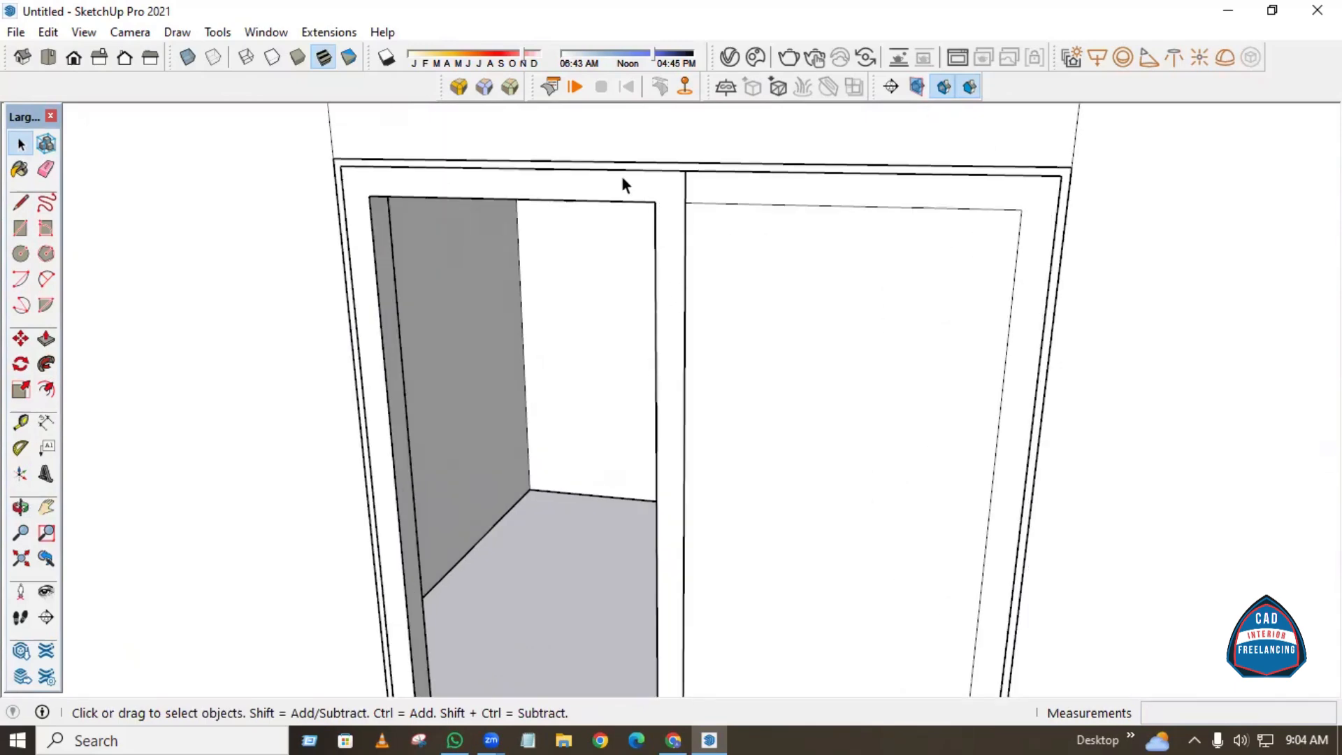
pyautogui.doubleClick(687, 356)
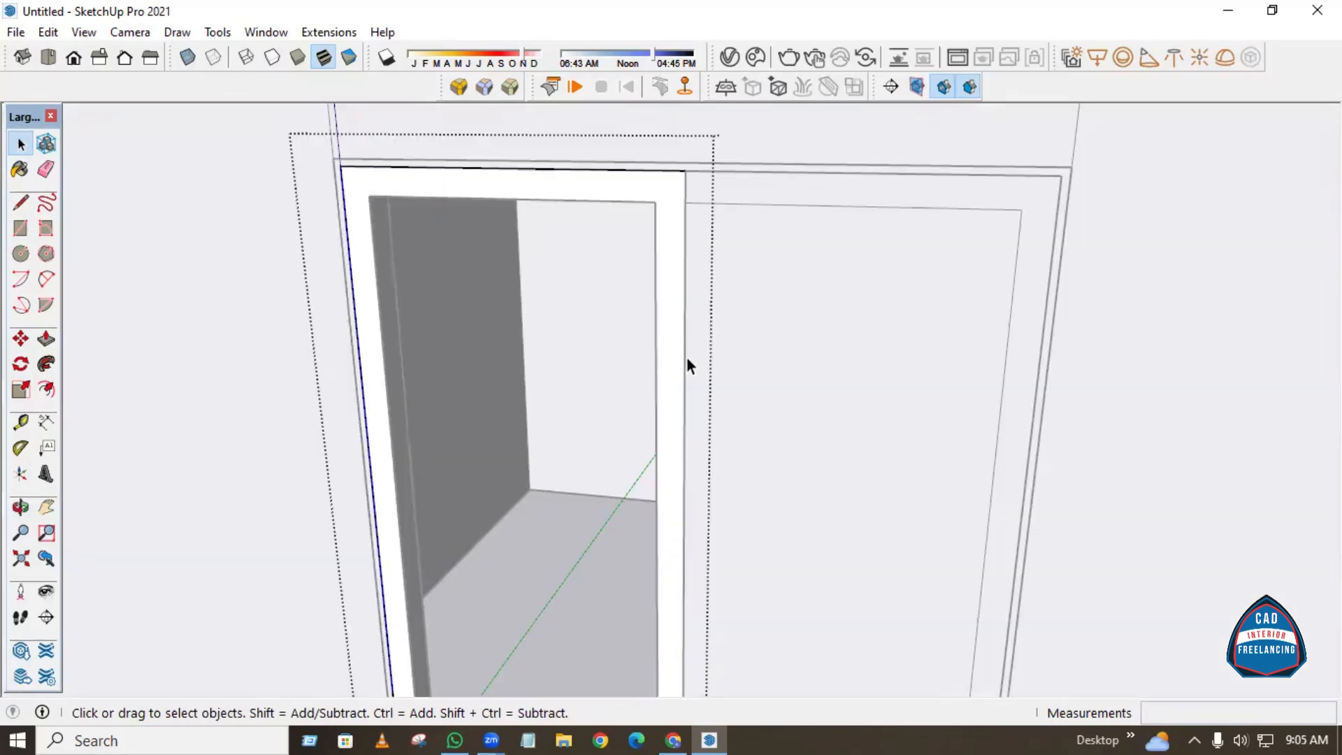
pyautogui.moveTo(677, 228); pyautogui.dragTo(695, 350, button='middle')
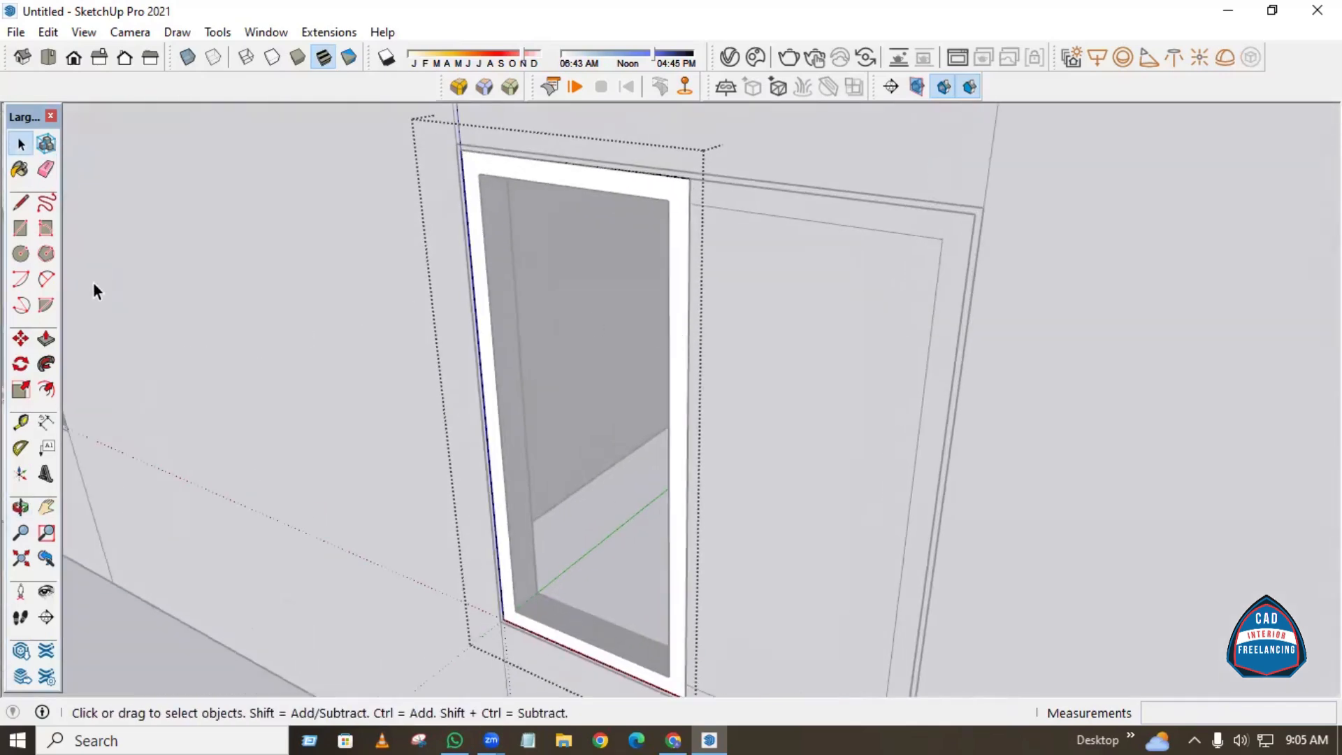
pyautogui.click(46, 339)
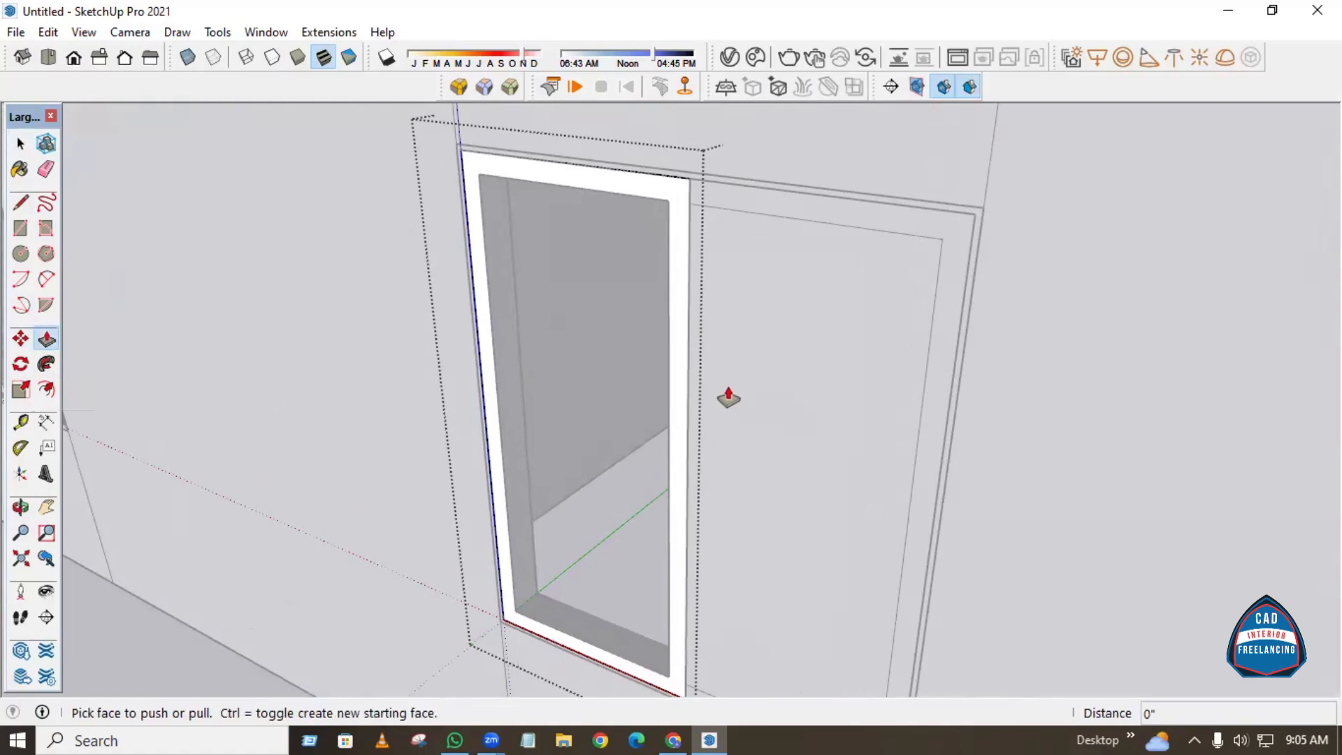
pyautogui.click(680, 390)
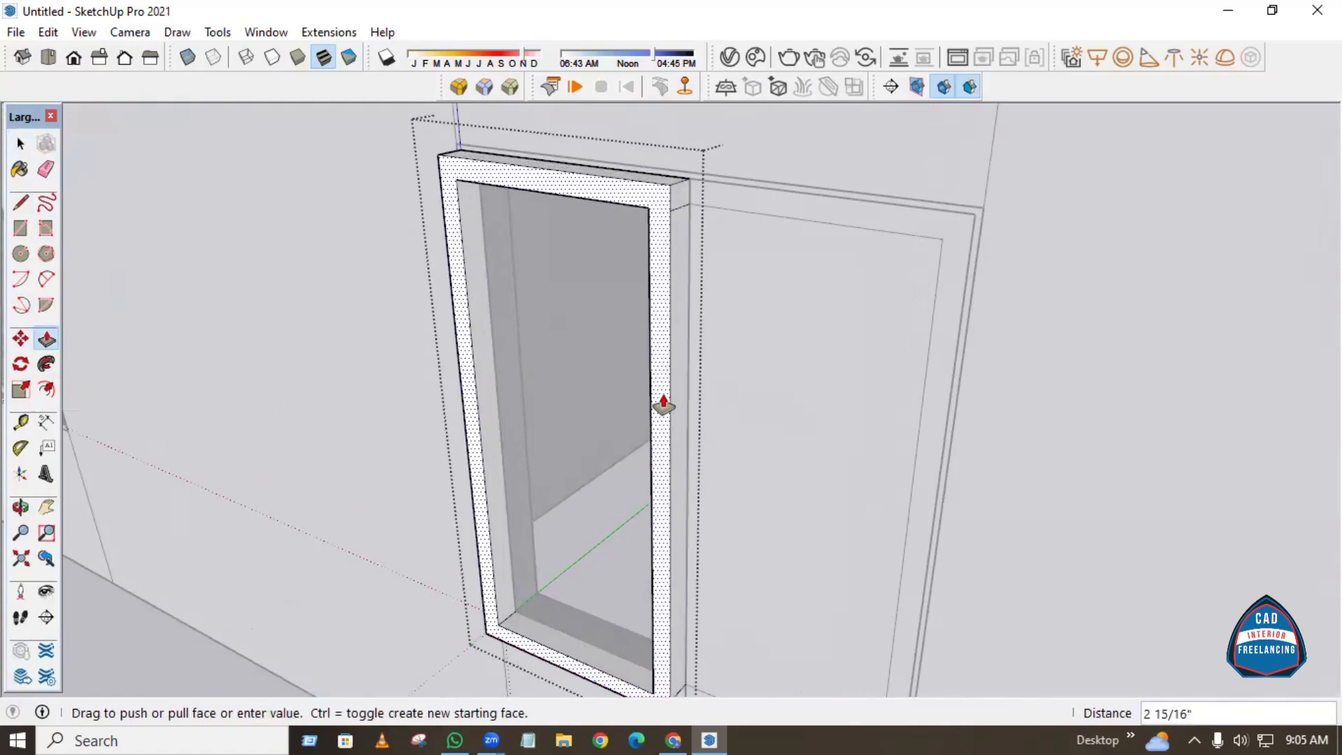
pyautogui.write('1.5')
pyautogui.press('Return')
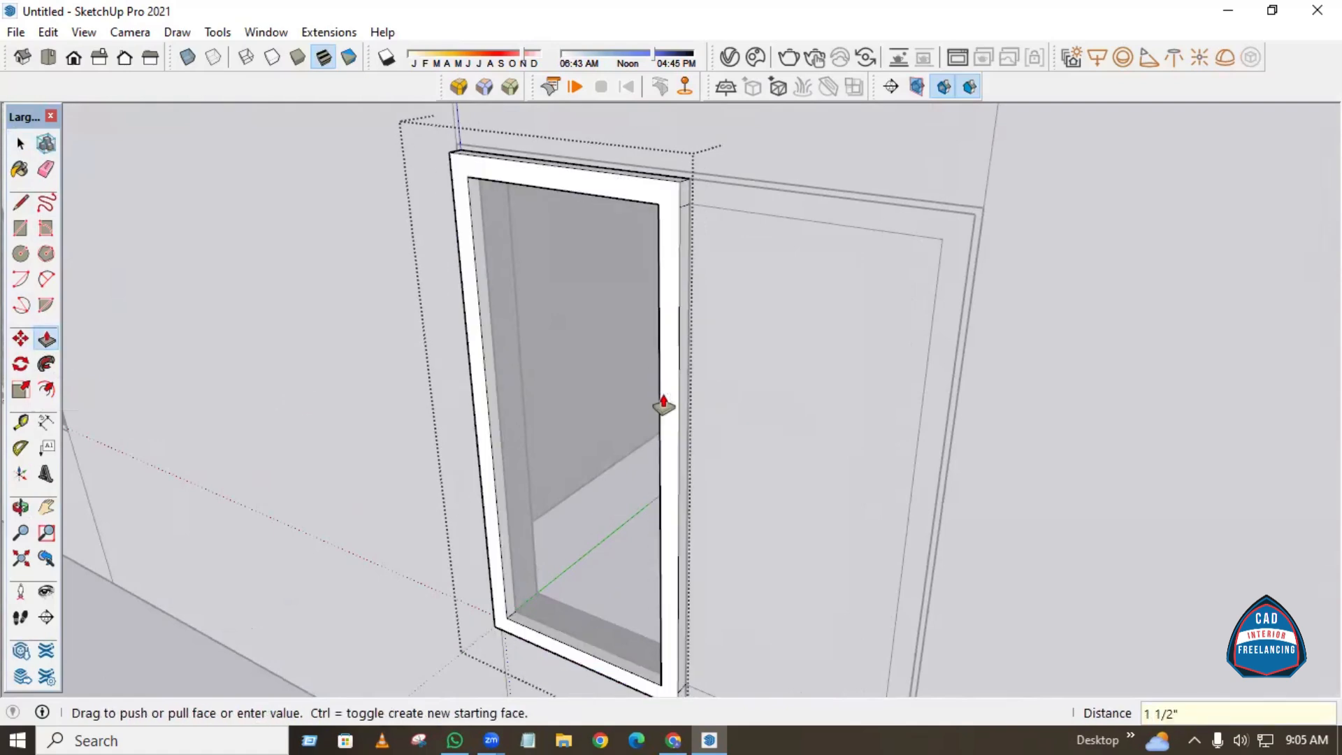
pyautogui.press('space')
# Close the sash group and delete the face and its edges from the right half of the window opening.
pyautogui.scroll(-2, 896, 319)
pyautogui.moveTo(898, 322); pyautogui.dragTo(506, 338, button='middle')
pyautogui.scroll(3, 640, 439)
pyautogui.click(882, 428)
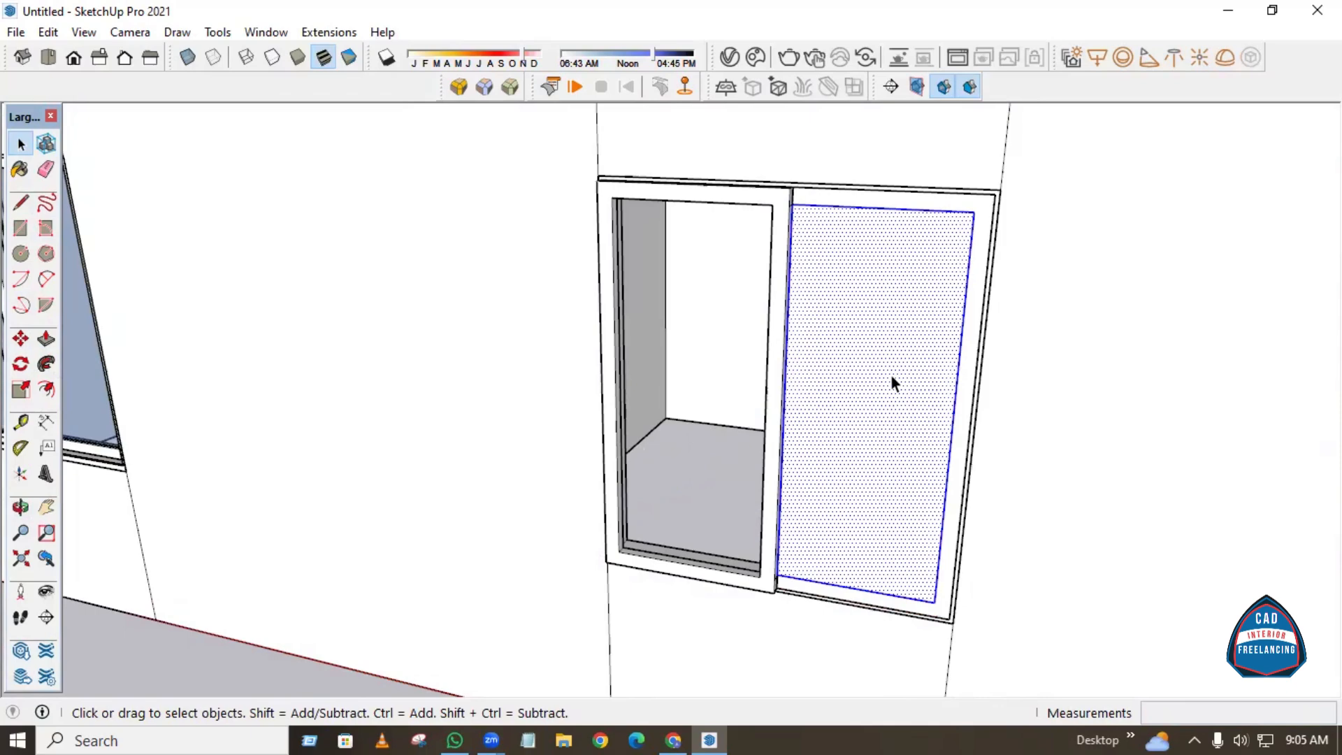
pyautogui.press('Delete')
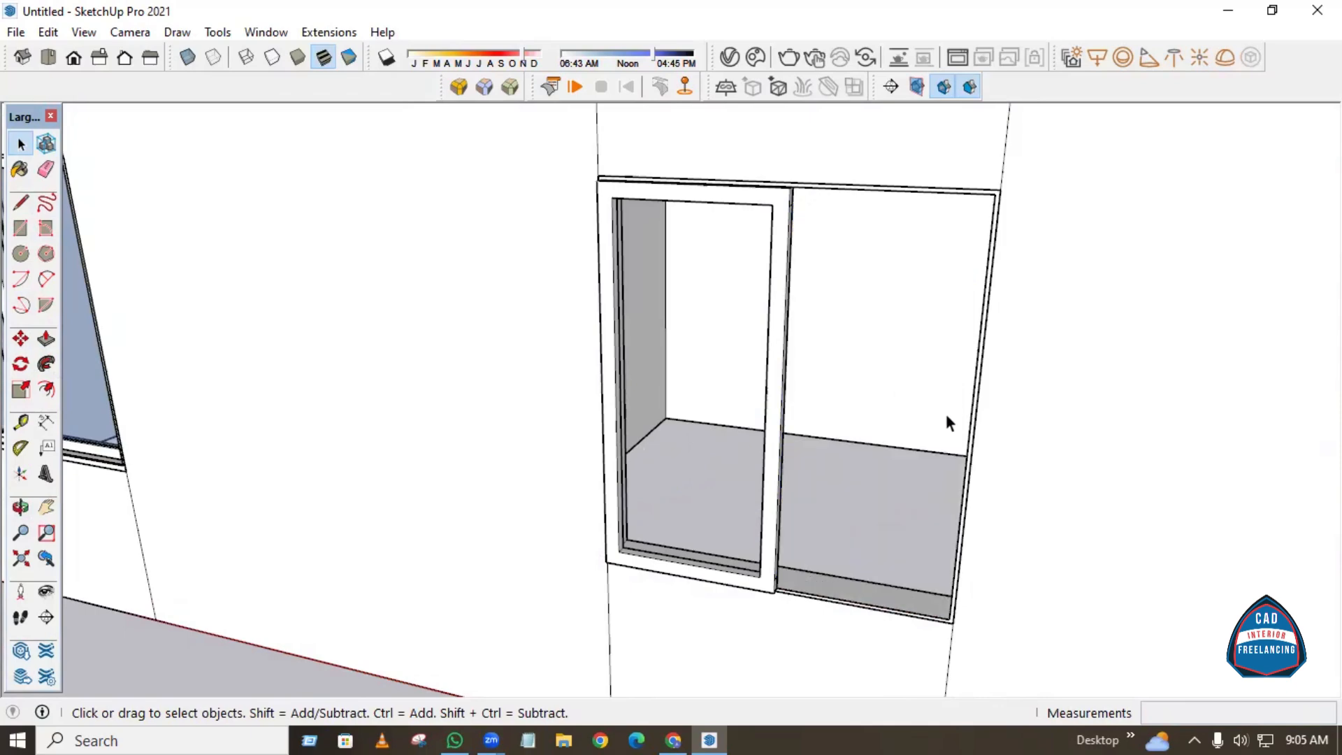
# Examine the sash frames and glass panes of the finished window on the same wall as a reference.
pyautogui.scroll(-3, 946, 410)
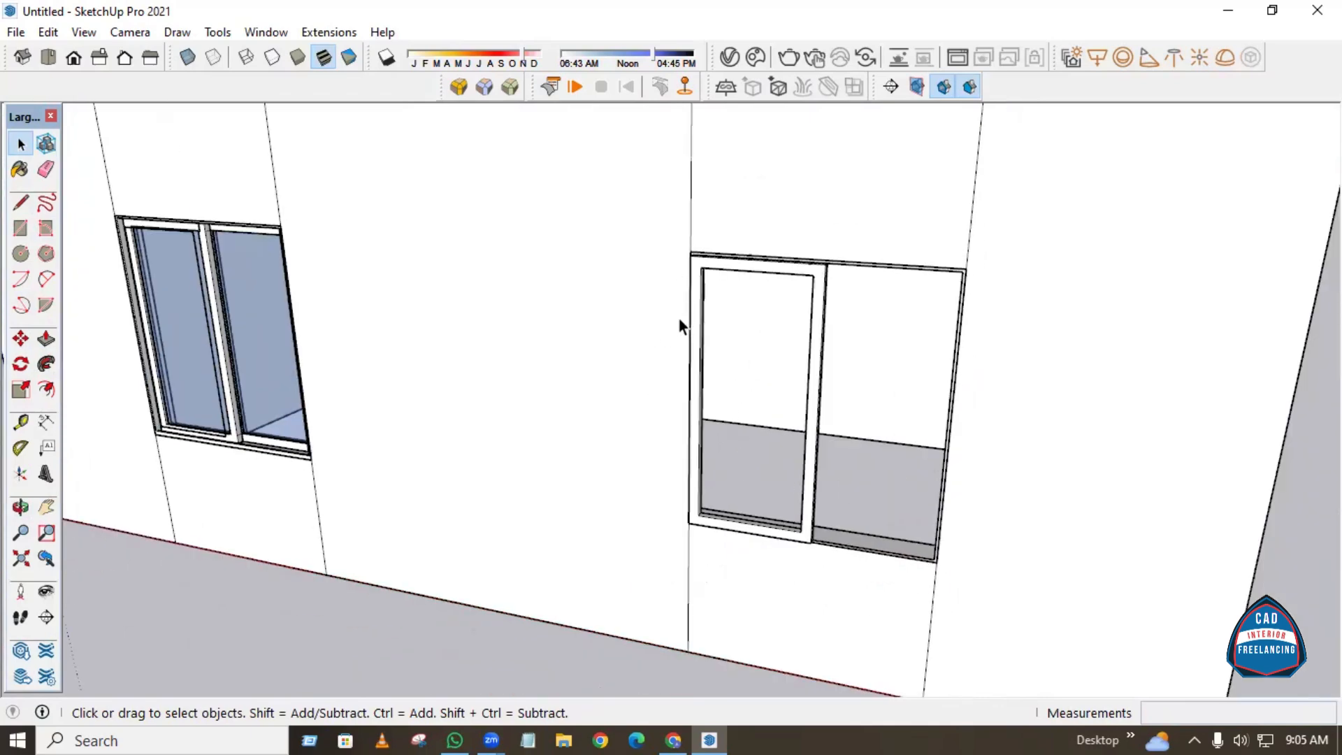
pyautogui.moveTo(664, 380); pyautogui.dragTo(707, 344, button='middle')
pyautogui.scroll(5, 139, 342)
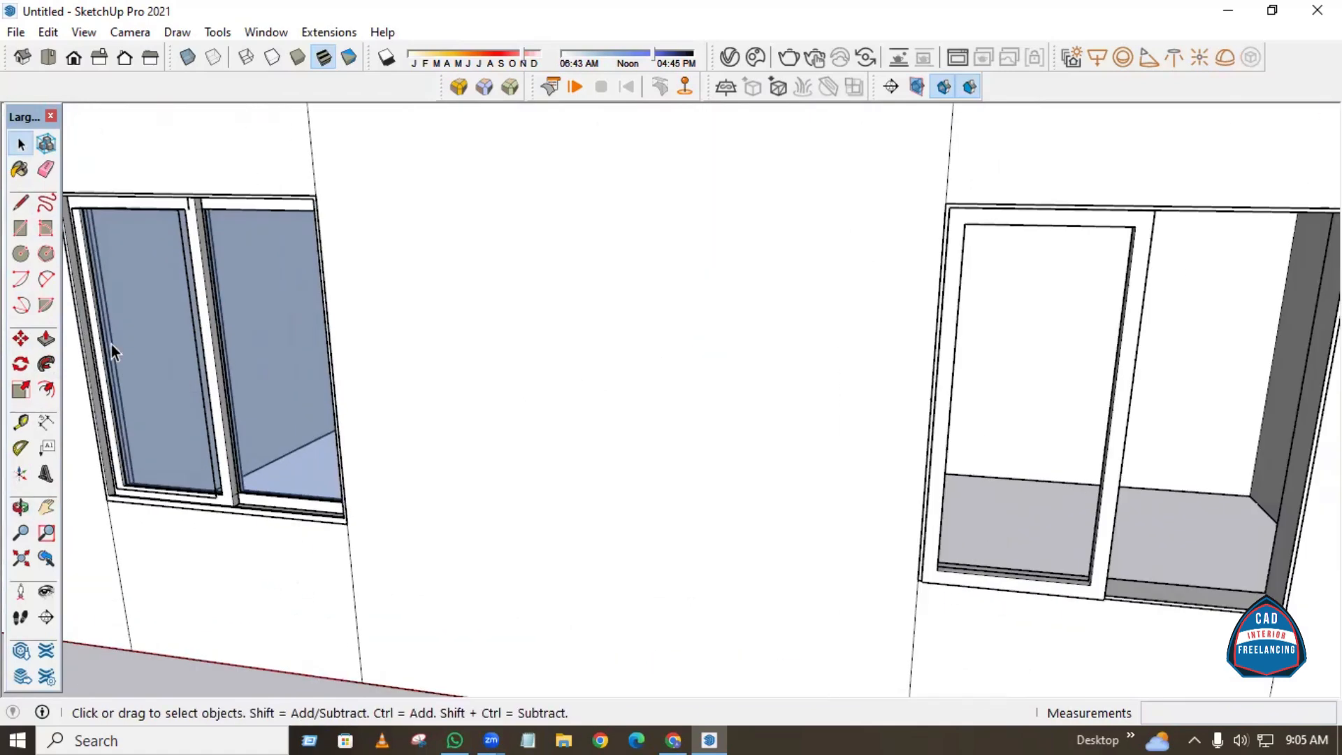
pyautogui.scroll(2, 150, 338)
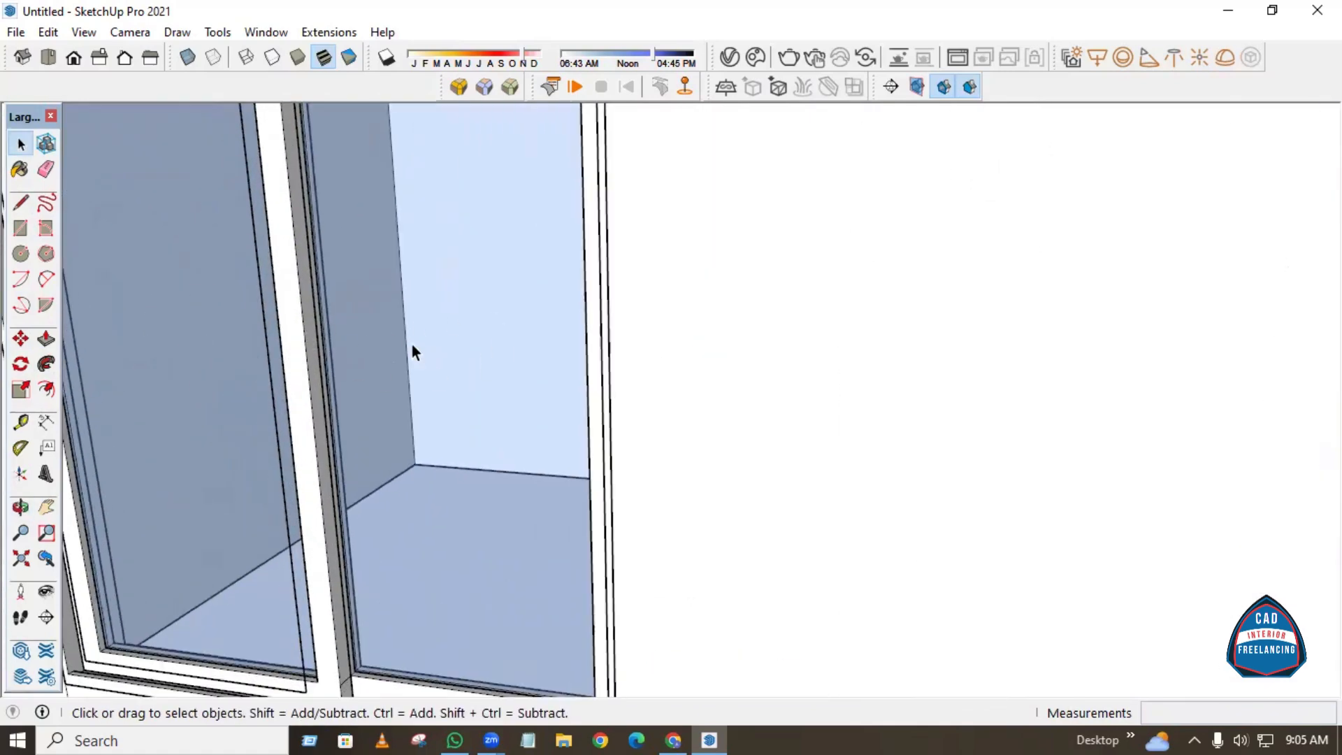
pyautogui.click(412, 352)
pyautogui.click(233, 375)
pyautogui.scroll(-4, 272, 370)
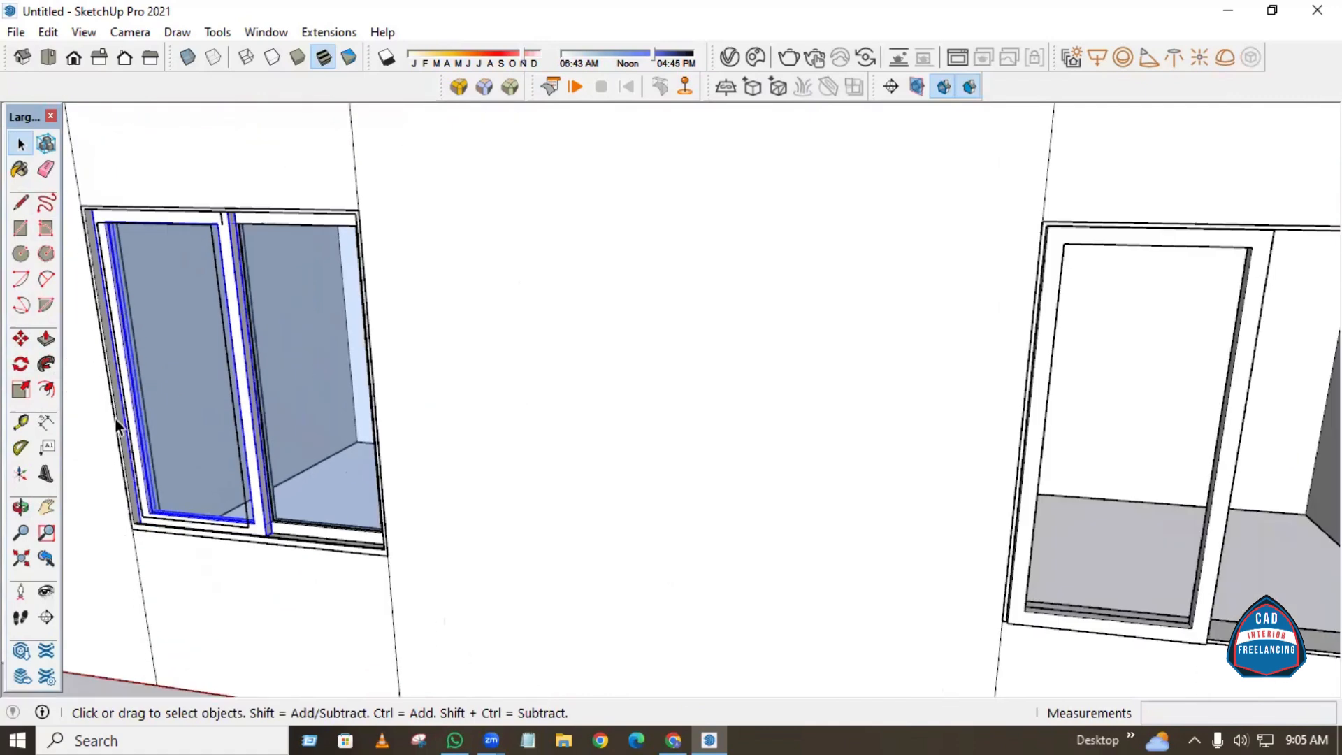
pyautogui.scroll(-2, 115, 418)
# Draw a rectangle between opposite inner corners of the left sash frame to fill its opening with a pane.
pyautogui.scroll(3, 838, 570)
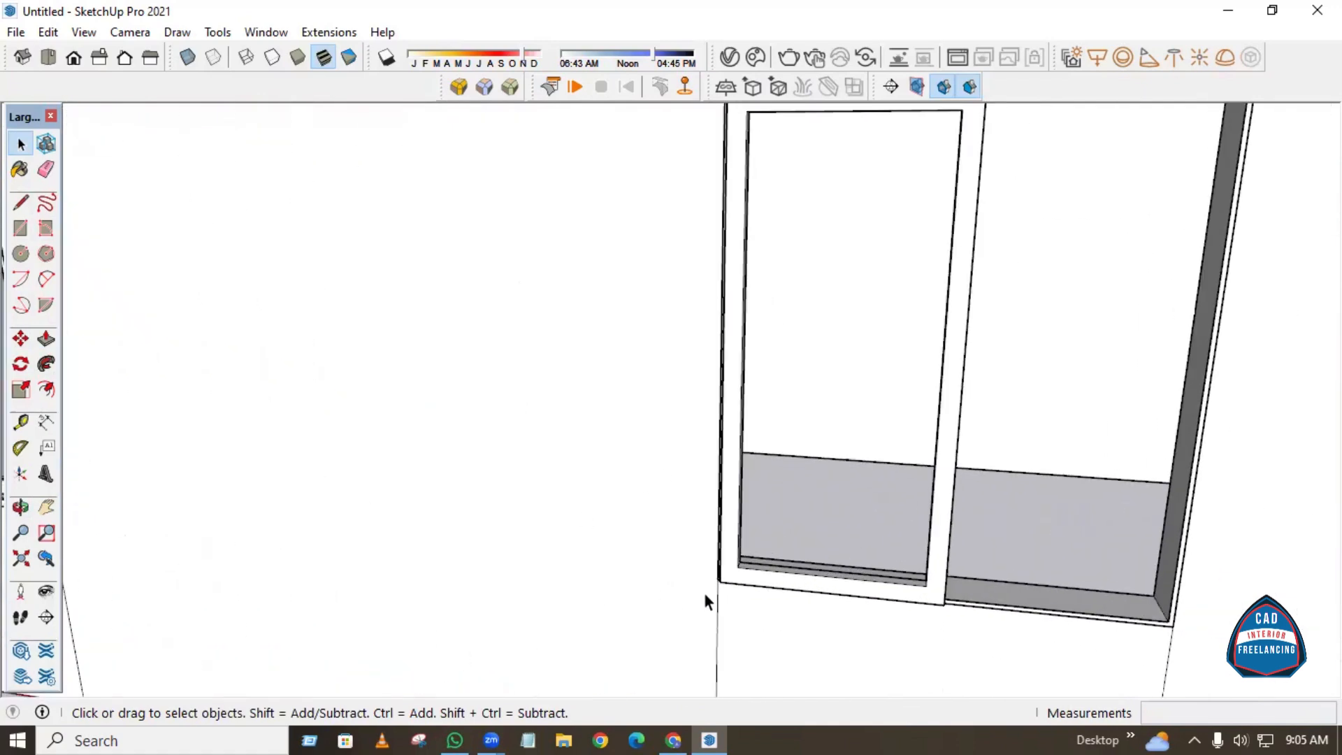
pyautogui.press('r')
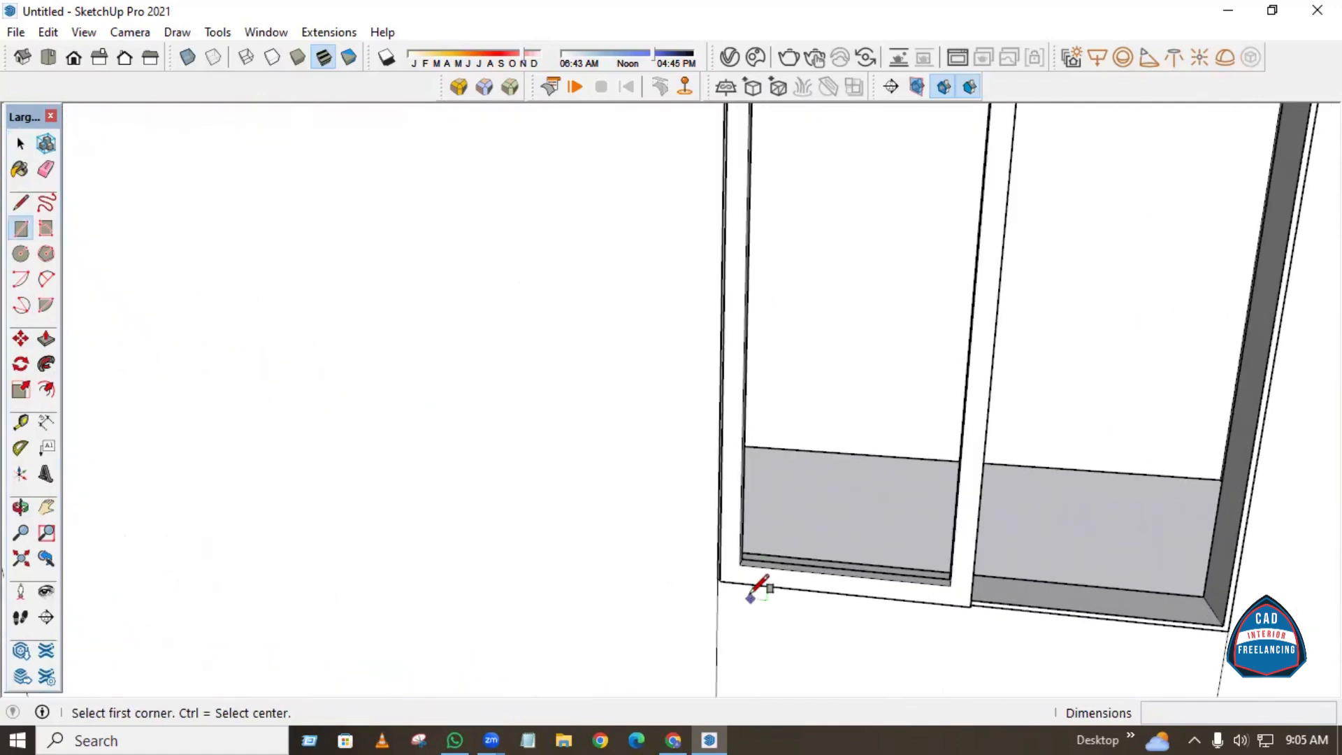
pyautogui.click(741, 559)
pyautogui.scroll(-2, 742, 559)
pyautogui.scroll(-2, 696, 597)
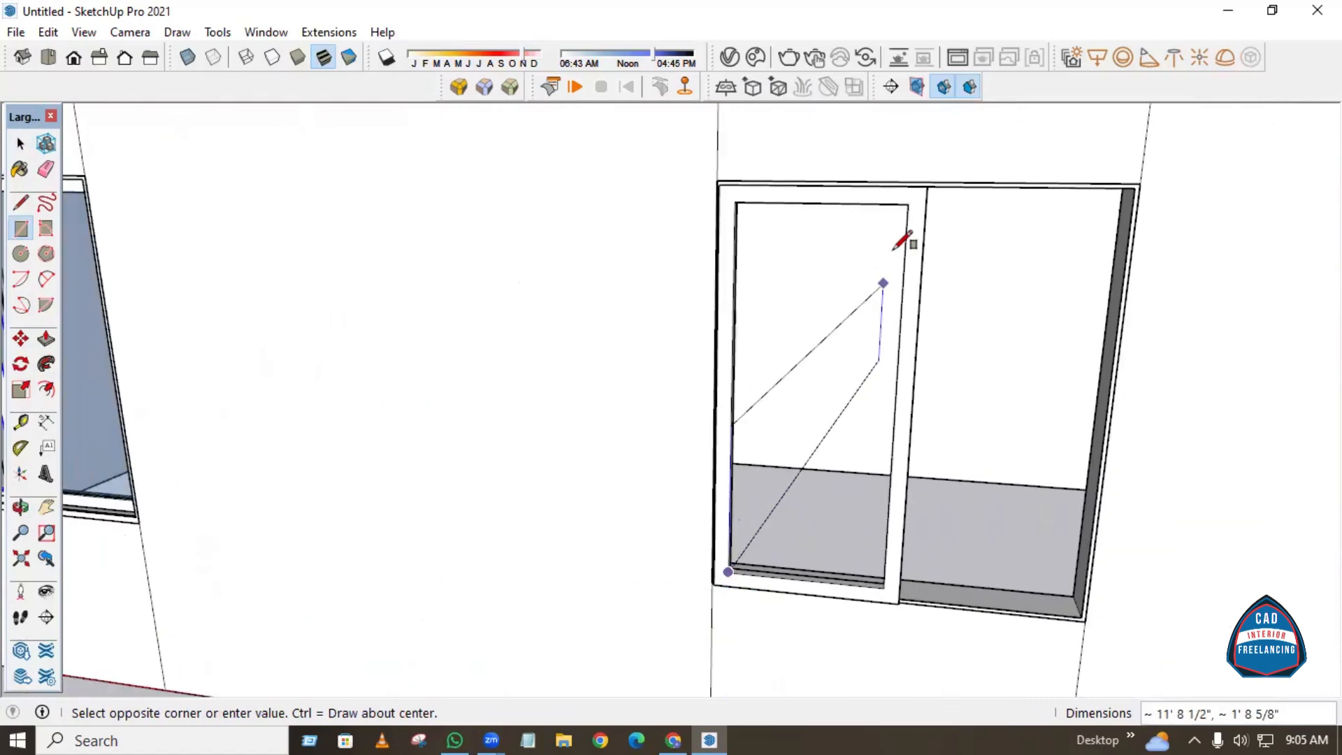
pyautogui.click(911, 204)
pyautogui.press('space')
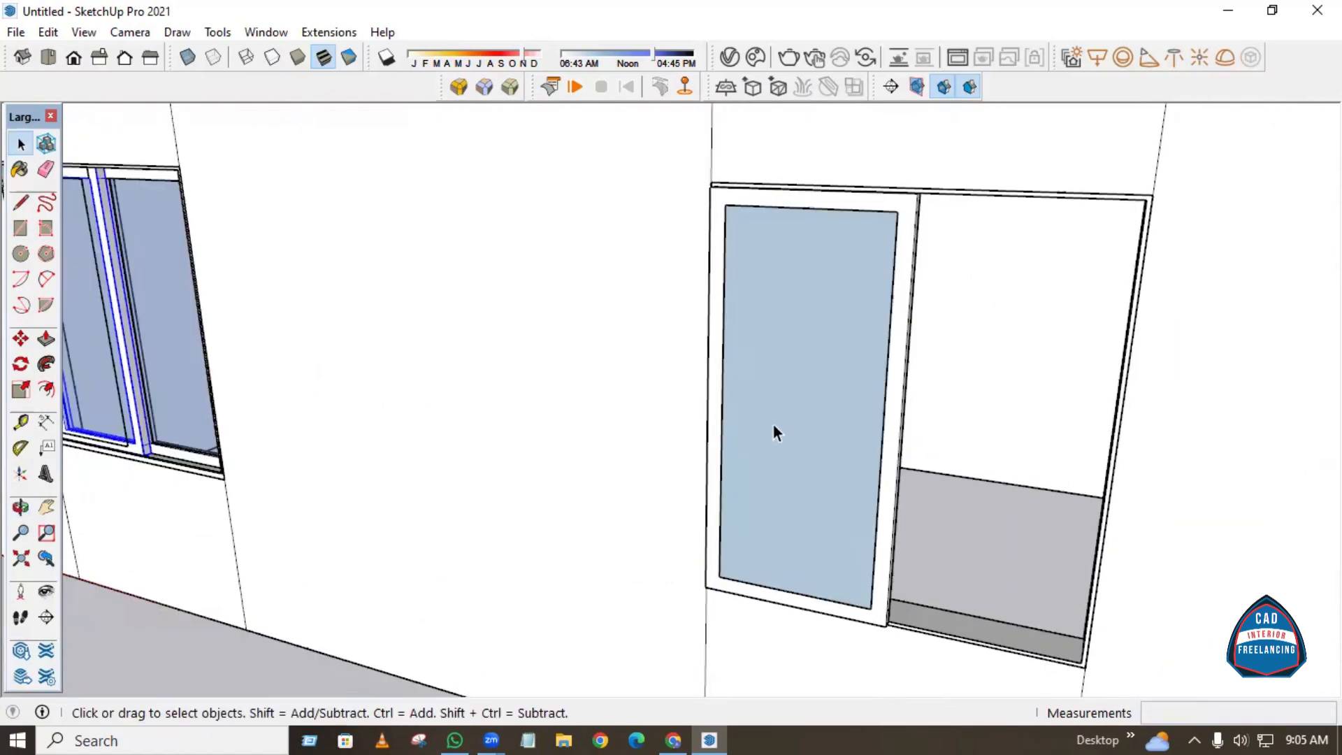
# Group the new pane rectangle in the left sash together with its edges.
pyautogui.scroll(1, 809, 376)
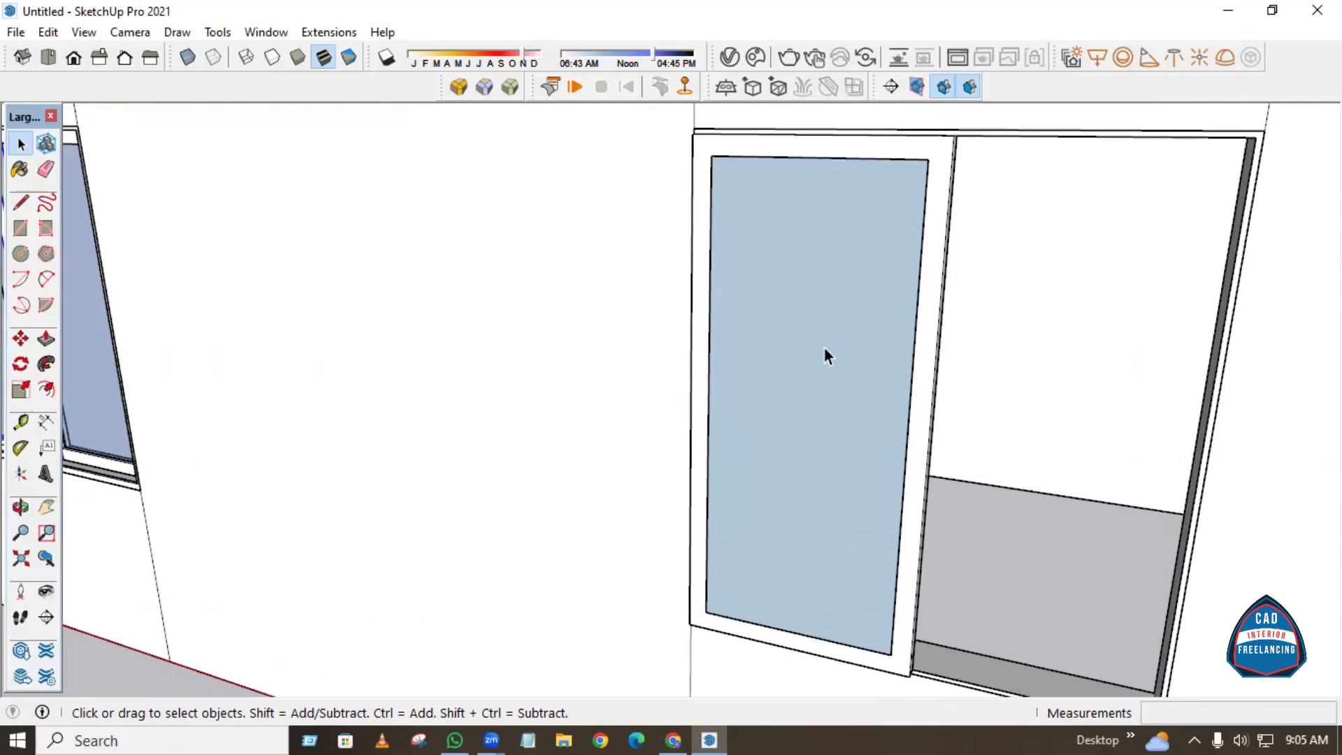
pyautogui.click(824, 349)
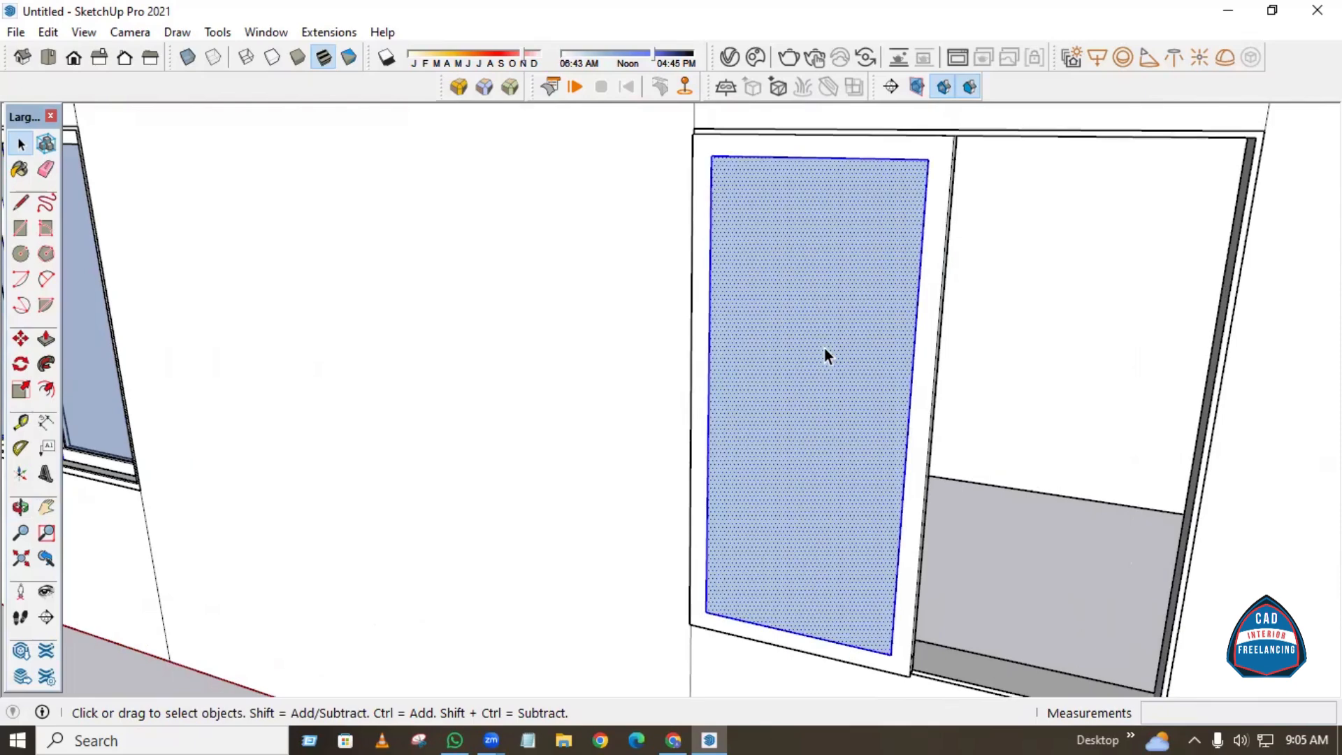
pyautogui.hotkey('ctrl', 'g')
# Open the pane group and give the pane a thickness of 1/4" with Push/Pull.
pyautogui.doubleClick(807, 341)
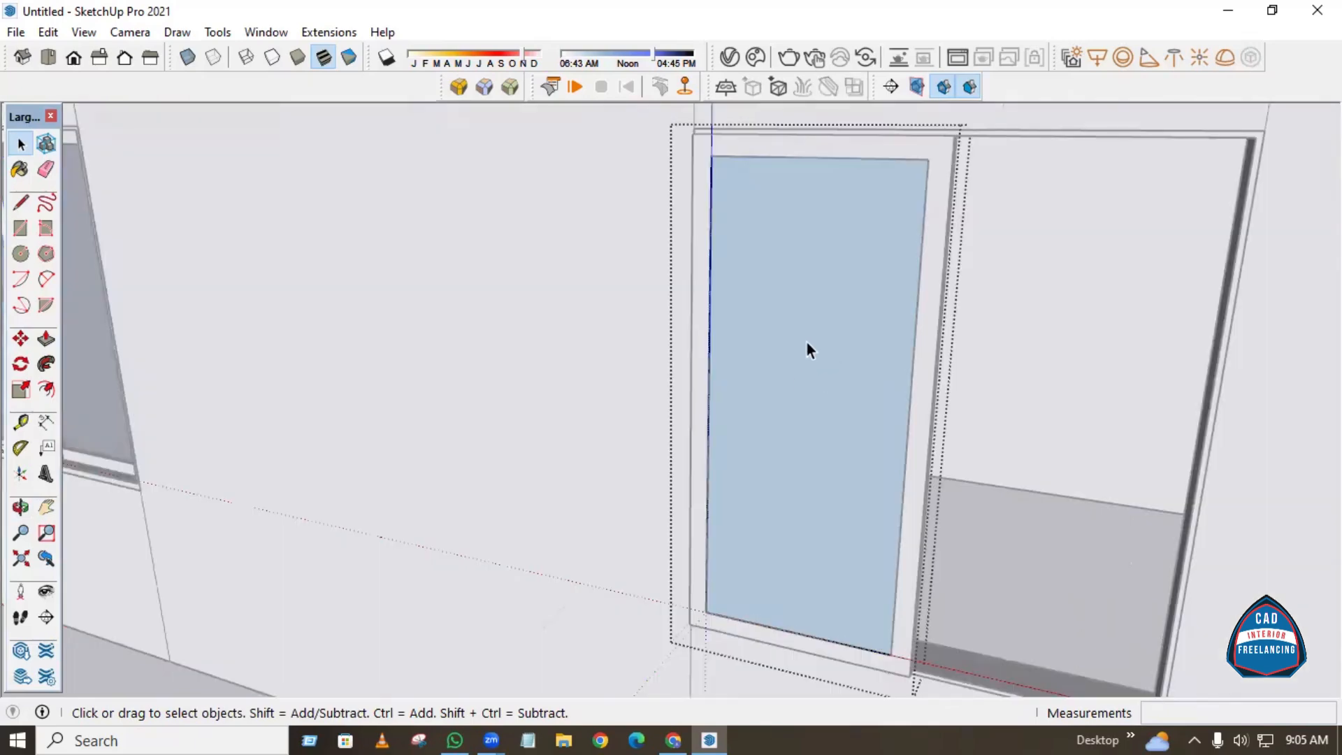
pyautogui.click(813, 341)
pyautogui.press('p')
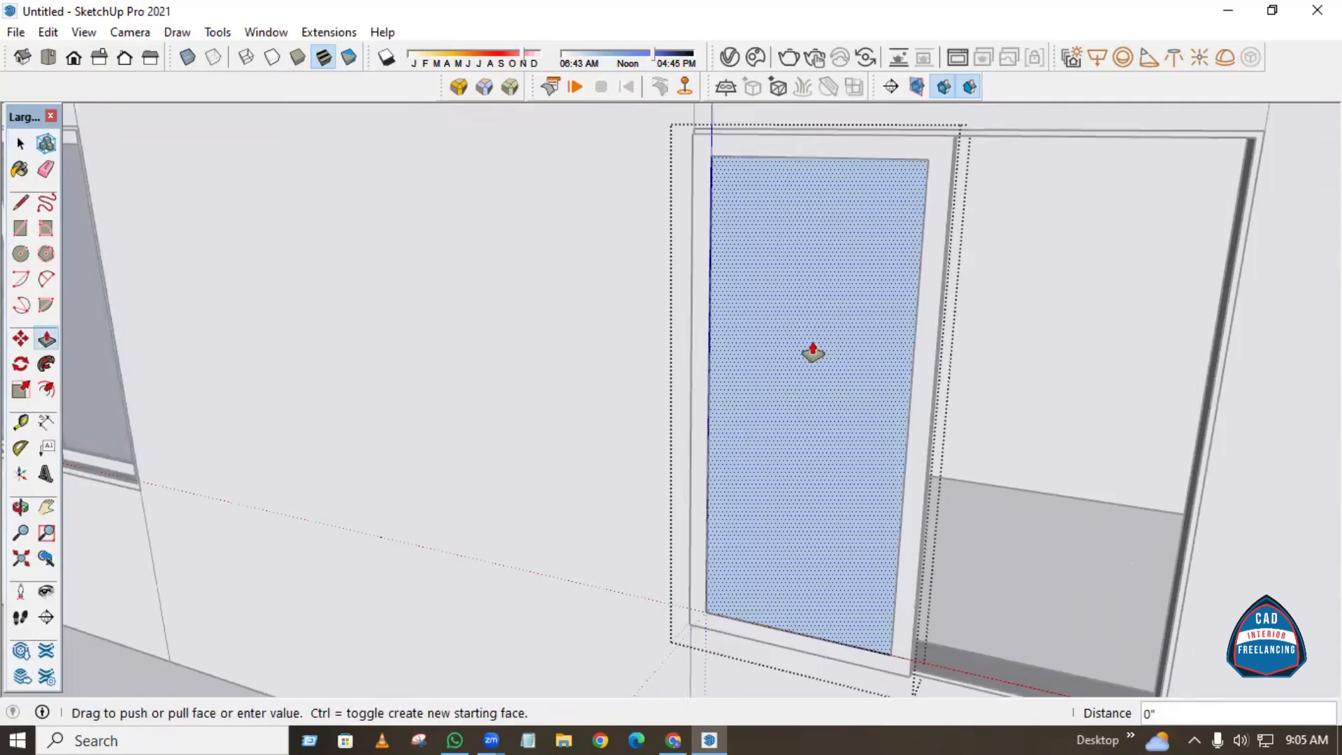
pyautogui.click(809, 350)
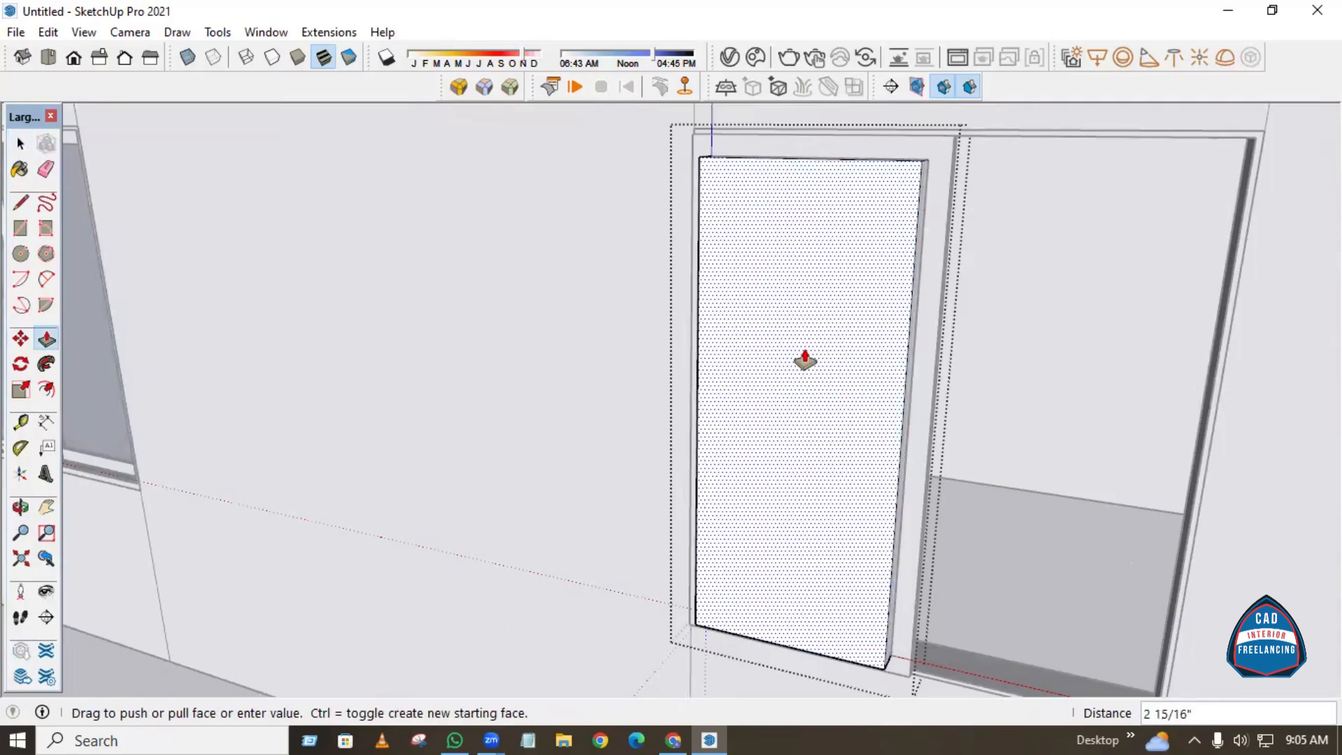
pyautogui.write('.25')
pyautogui.press('Return')
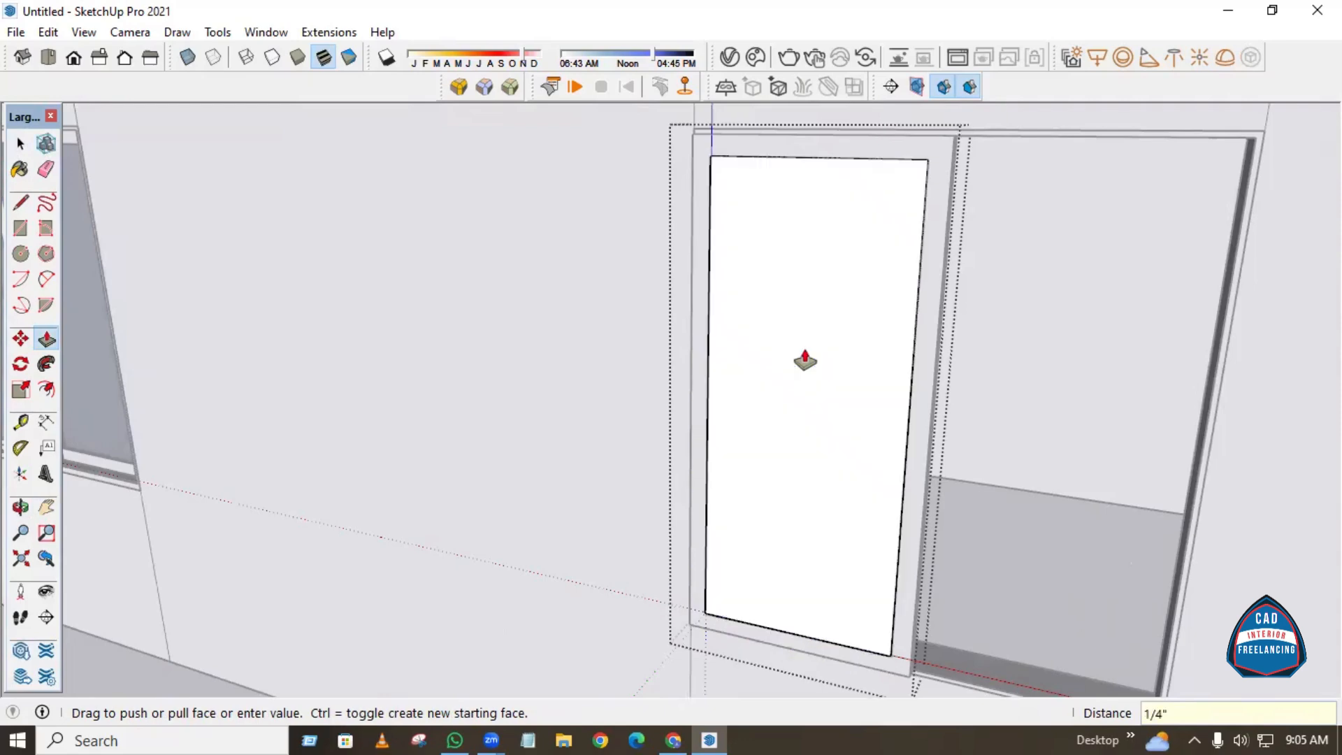
pyautogui.press('space')
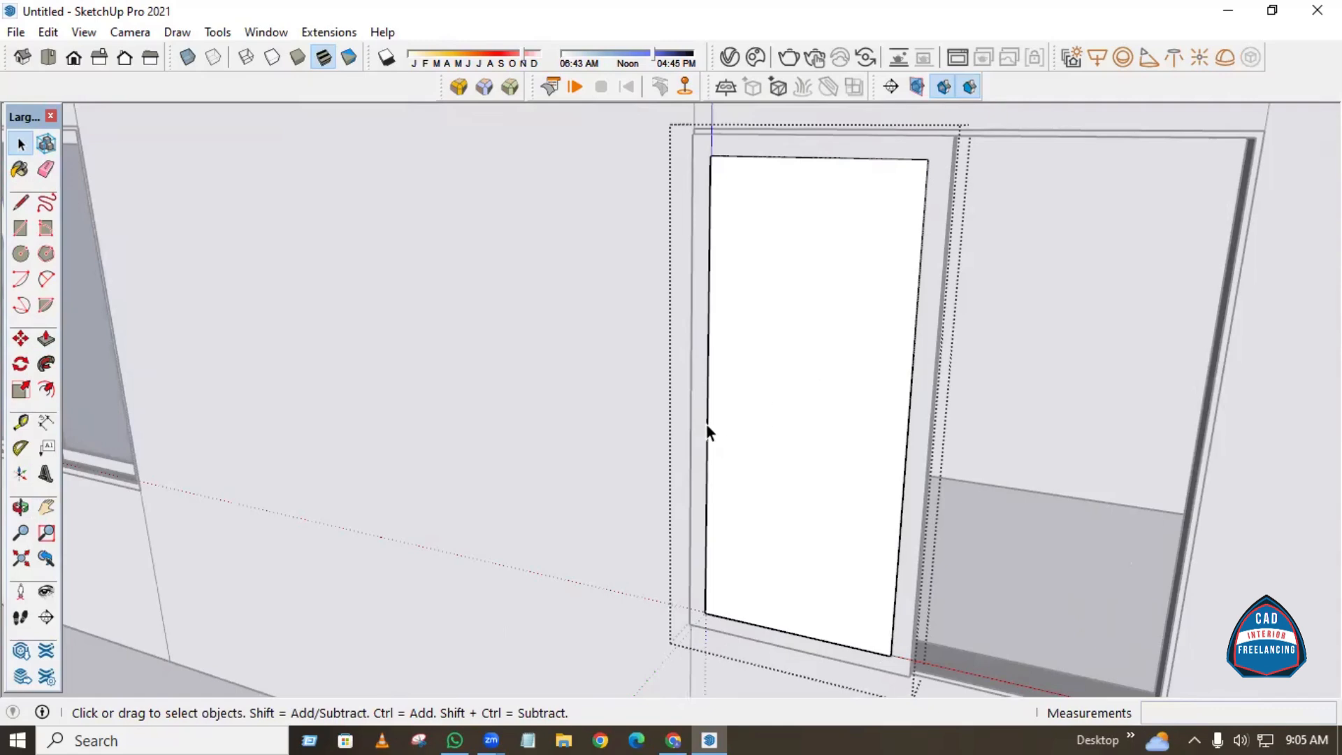
# Paint the pane in the left sash with Translucent Glass Gray from the Glass and Mirrors materials.
pyautogui.moveTo(900, 312); pyautogui.dragTo(724, 375, button='middle')
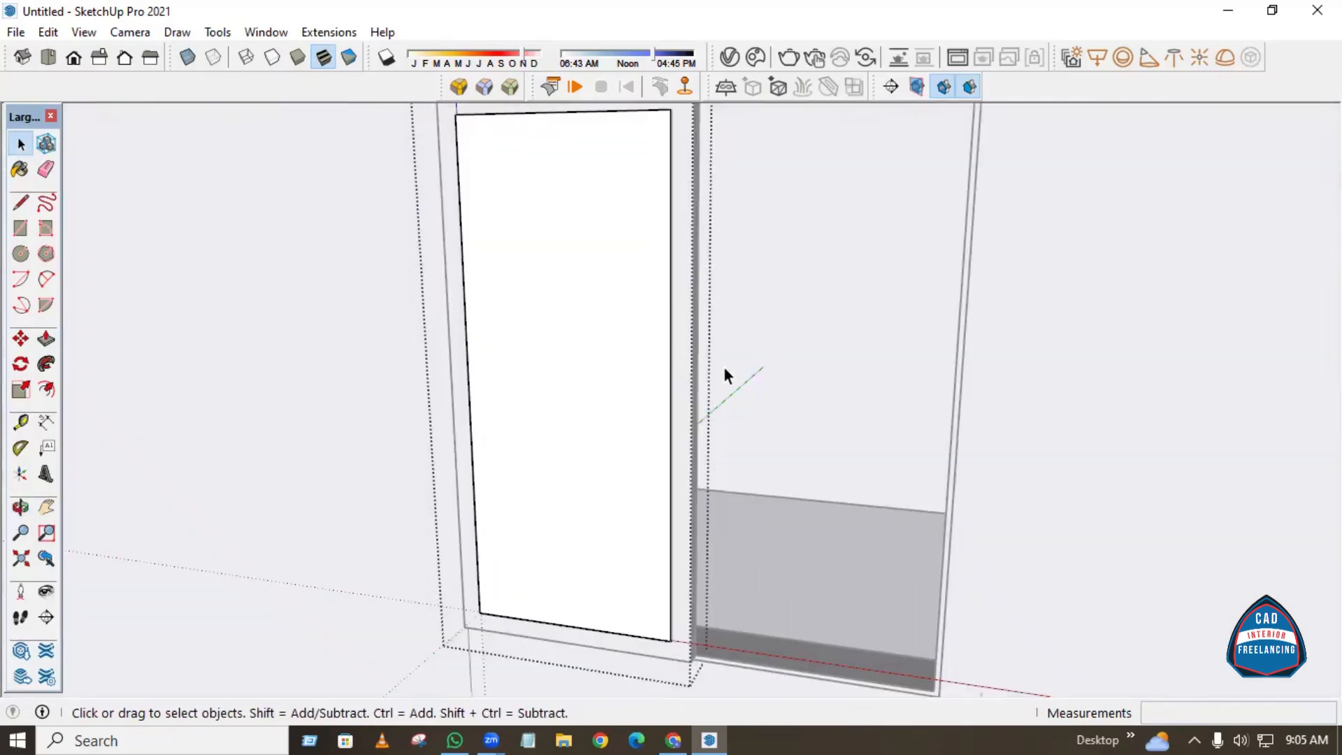
pyautogui.scroll(-3, 724, 368)
pyautogui.moveTo(541, 384); pyautogui.dragTo(683, 360, button='middle')
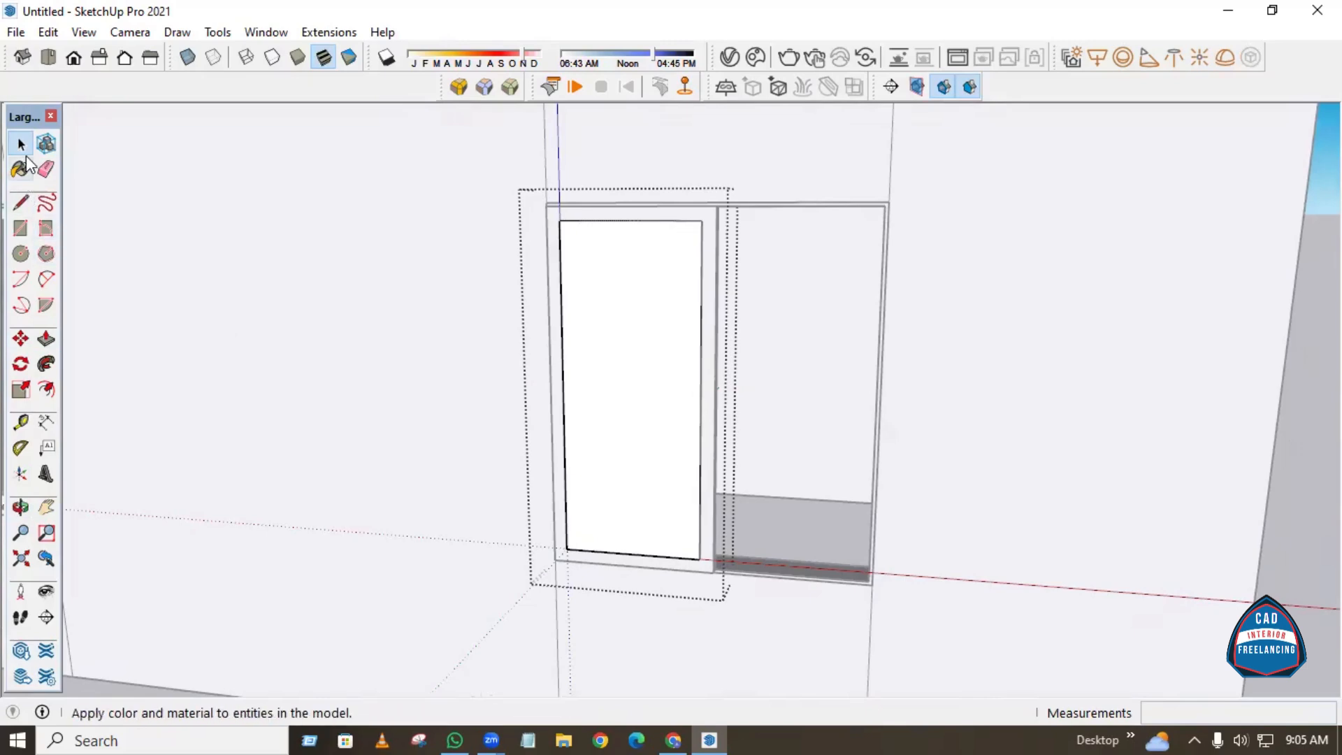
pyautogui.click(22, 167)
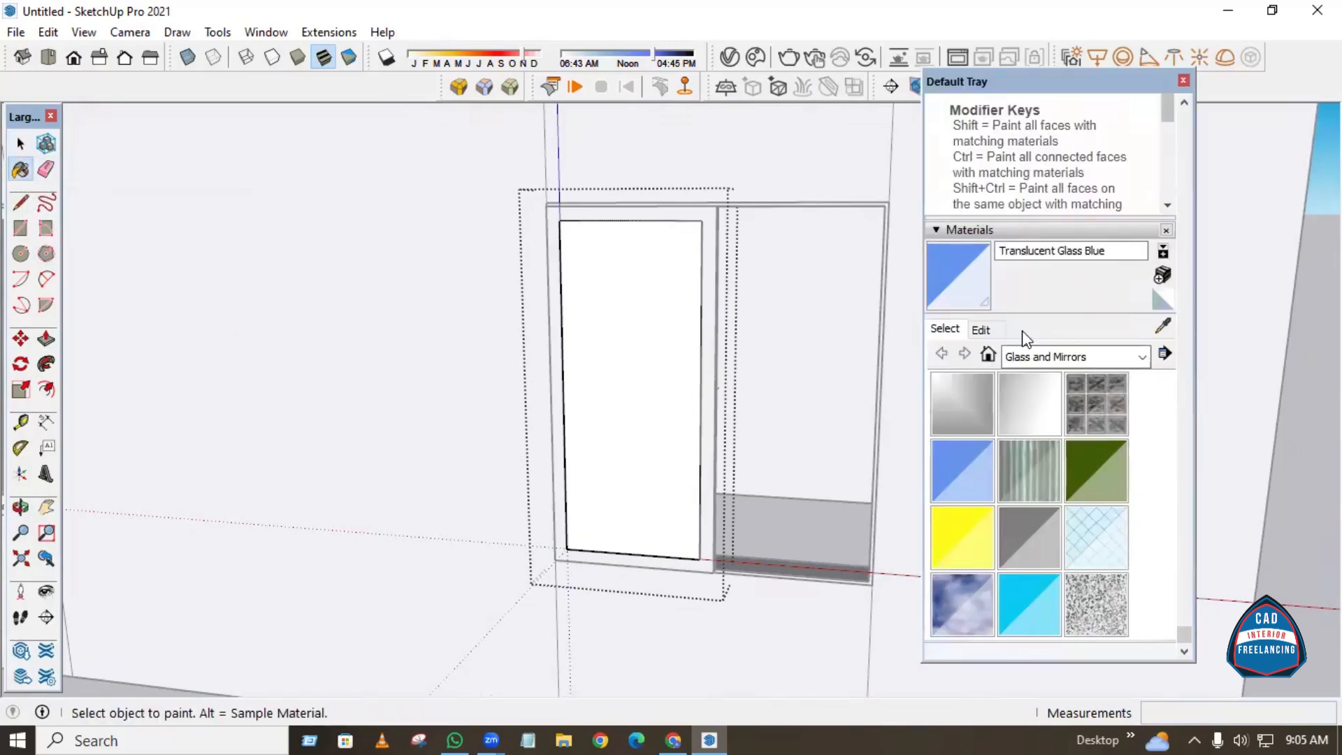
pyautogui.click(1122, 357)
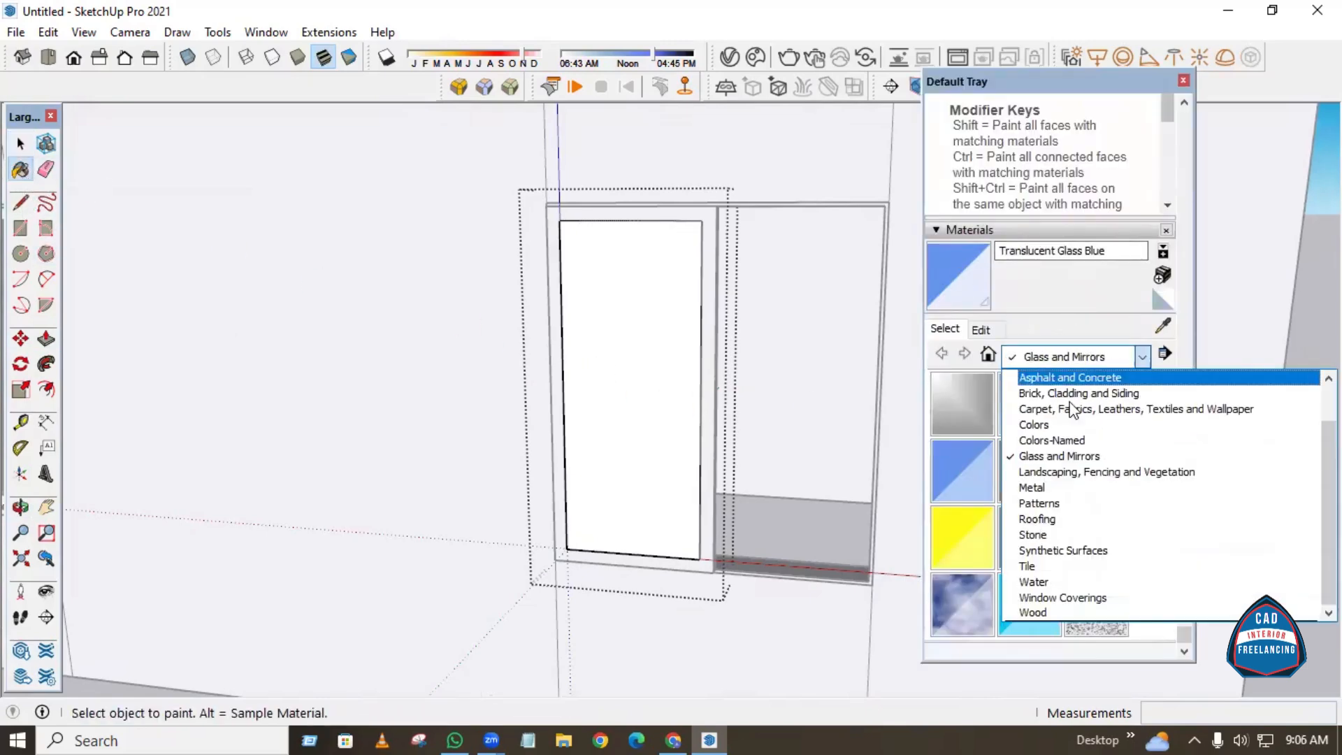
pyautogui.click(1039, 456)
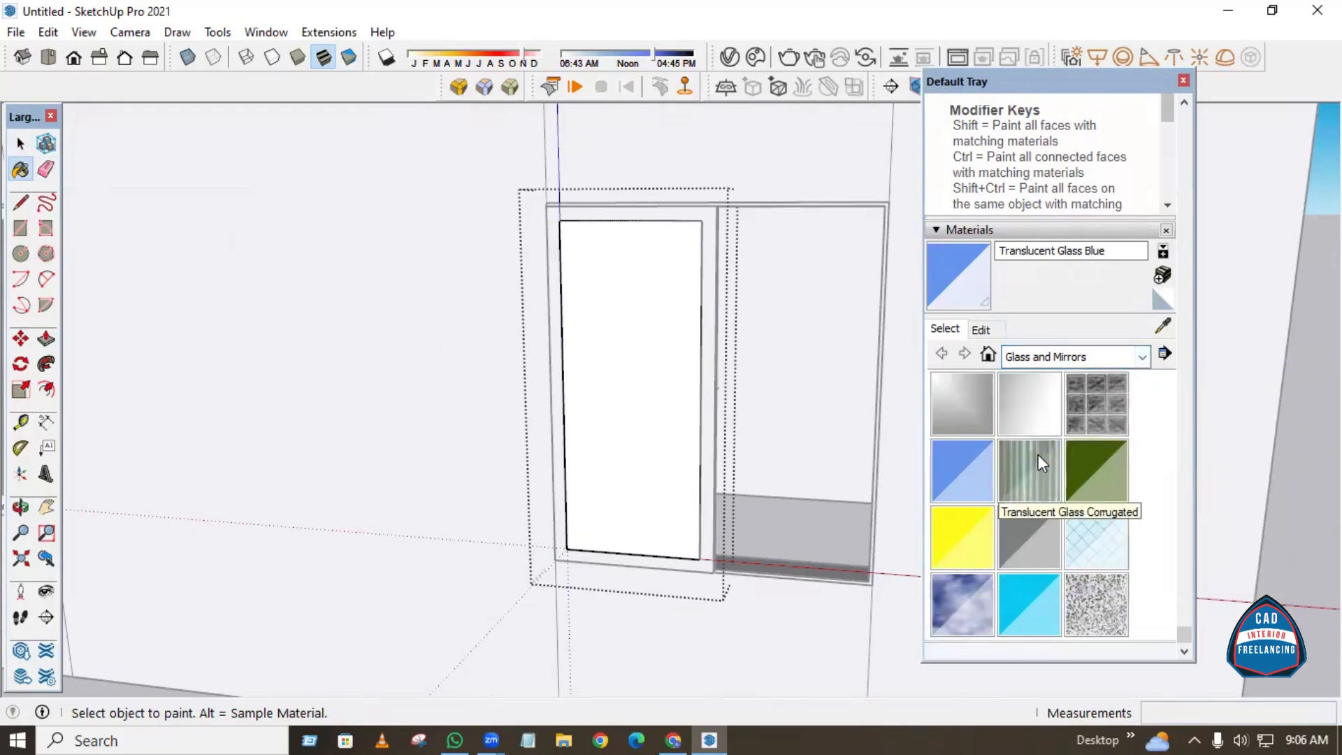
pyautogui.press('space')
pyautogui.click(632, 368)
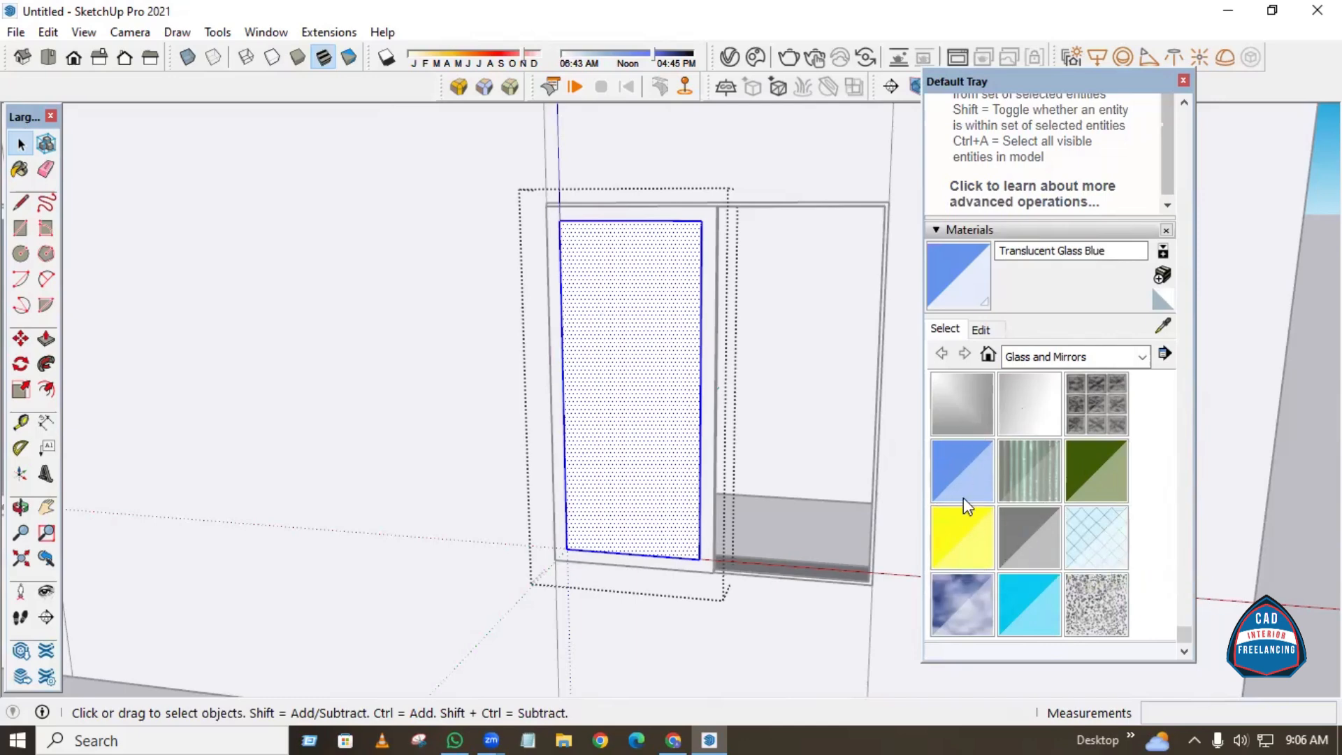
pyautogui.click(1032, 539)
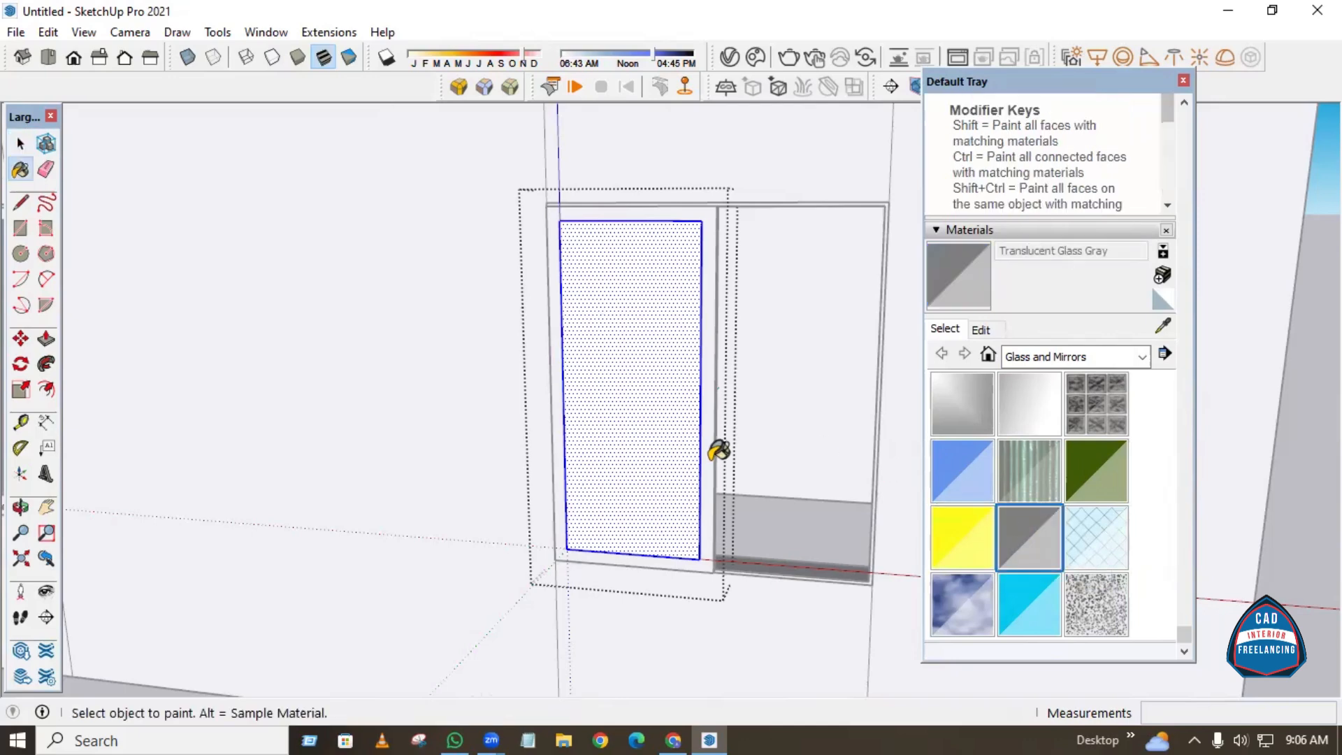
pyautogui.click(629, 360)
pyautogui.moveTo(630, 423)
pyautogui.mouseDown(button='middle')
pyautogui.moveTo(566, 411)
pyautogui.moveTo(706, 396)
pyautogui.moveTo(632, 405)
pyautogui.moveTo(650, 420)
pyautogui.mouseUp(button='middle')
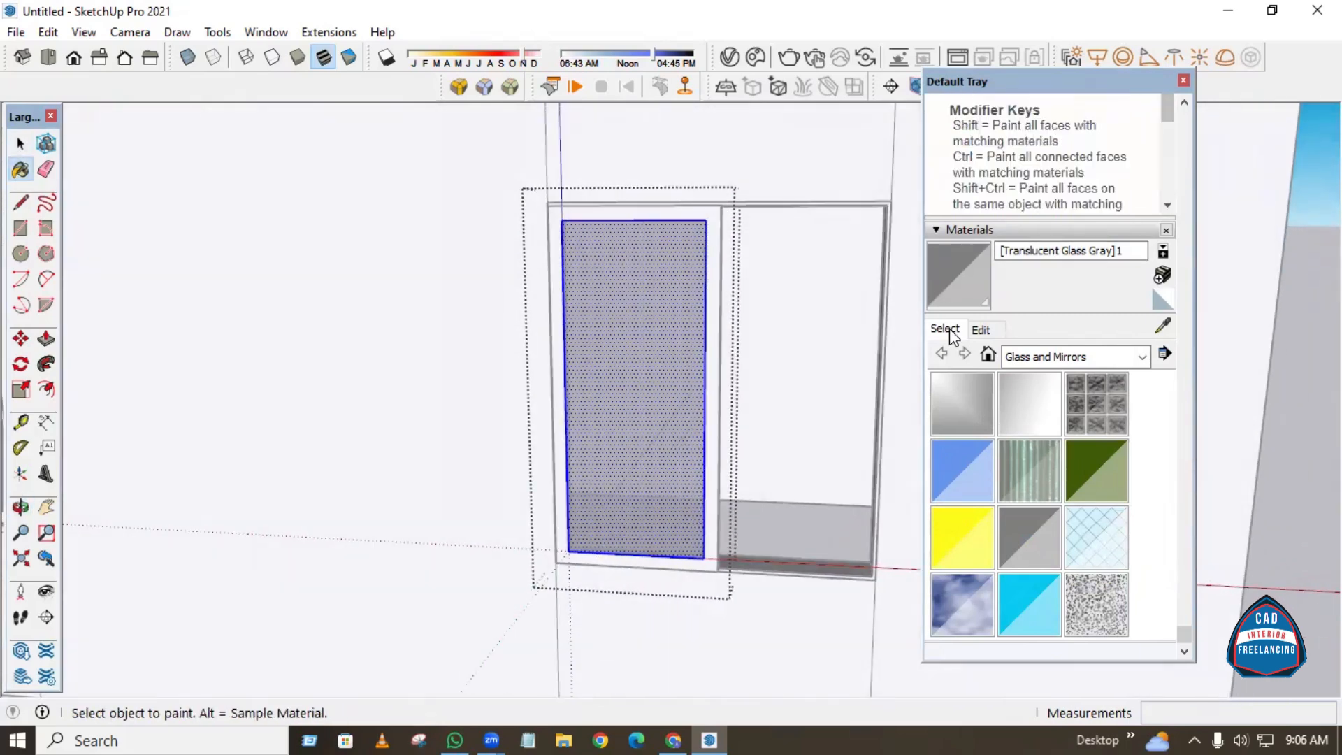
# Lower the opacity of the gray glass material applied to the left sash's pane.
pyautogui.click(981, 330)
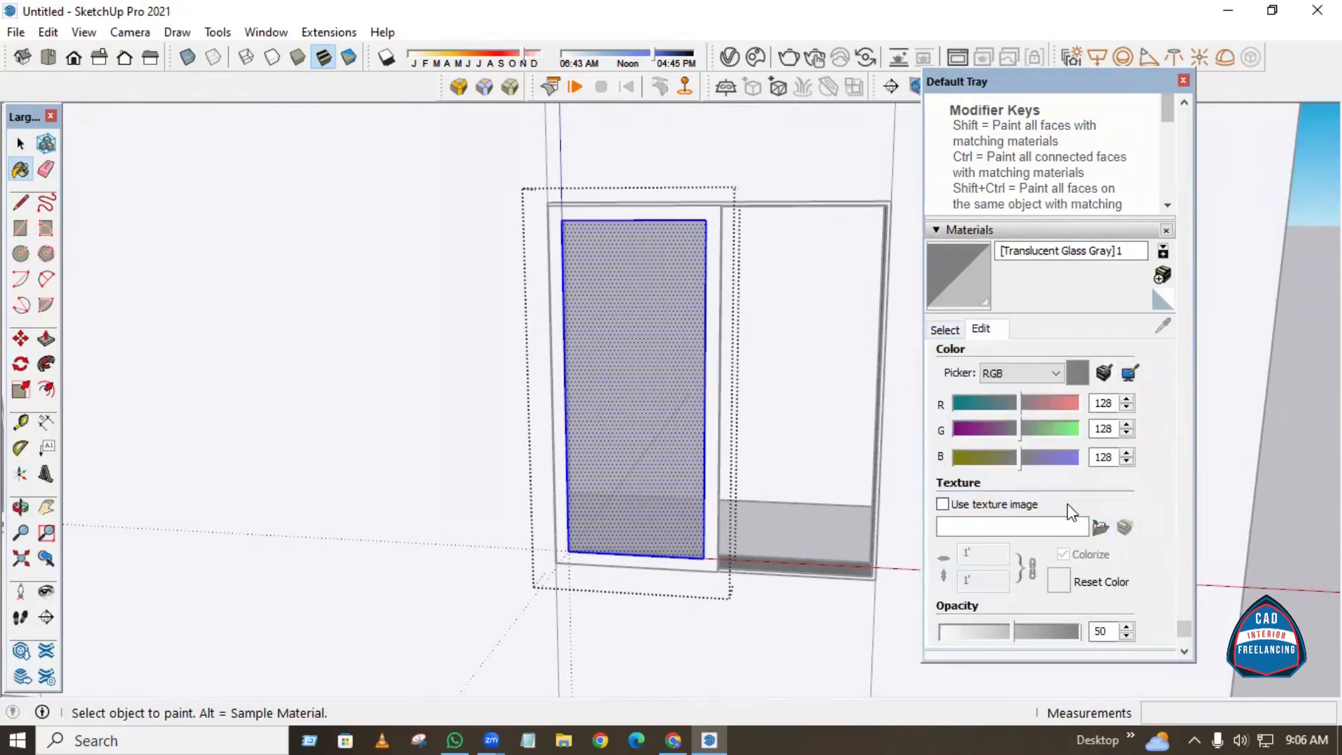
pyautogui.scroll(-1, 1068, 505)
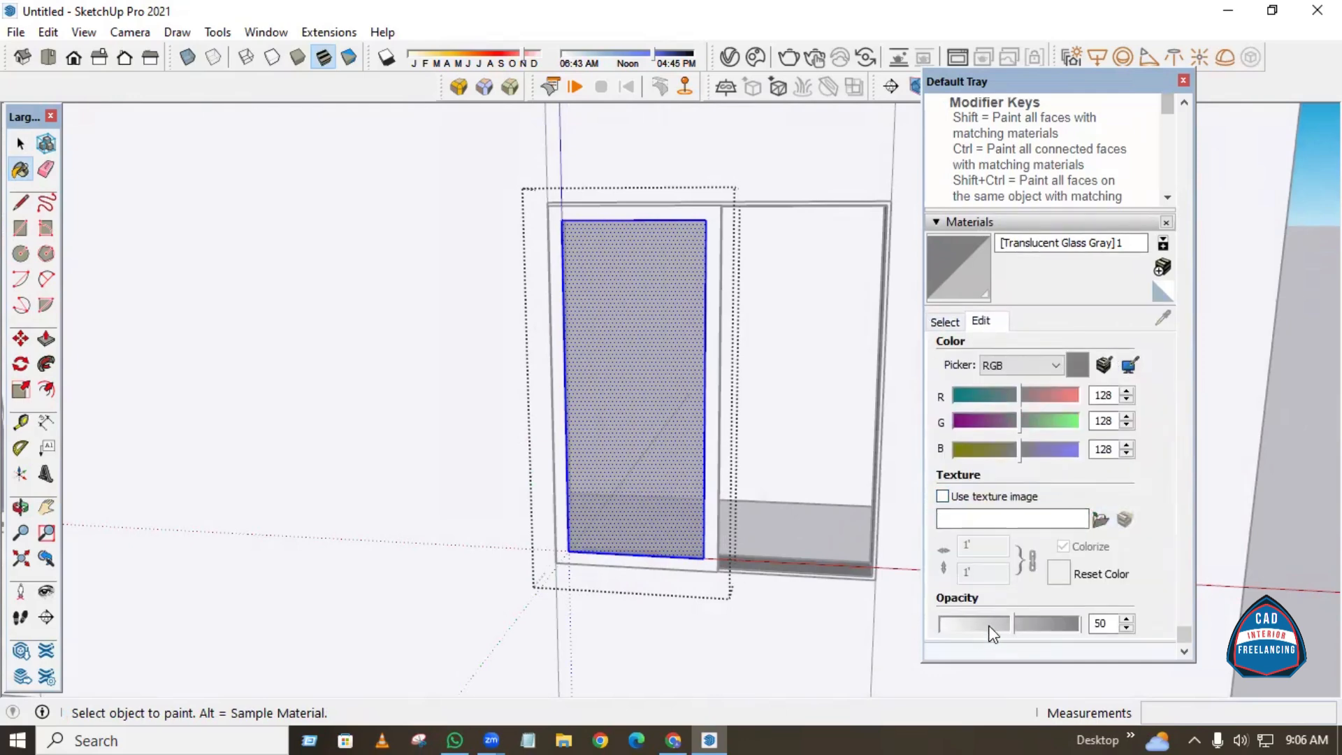
pyautogui.moveTo(991, 631); pyautogui.dragTo(976, 630)
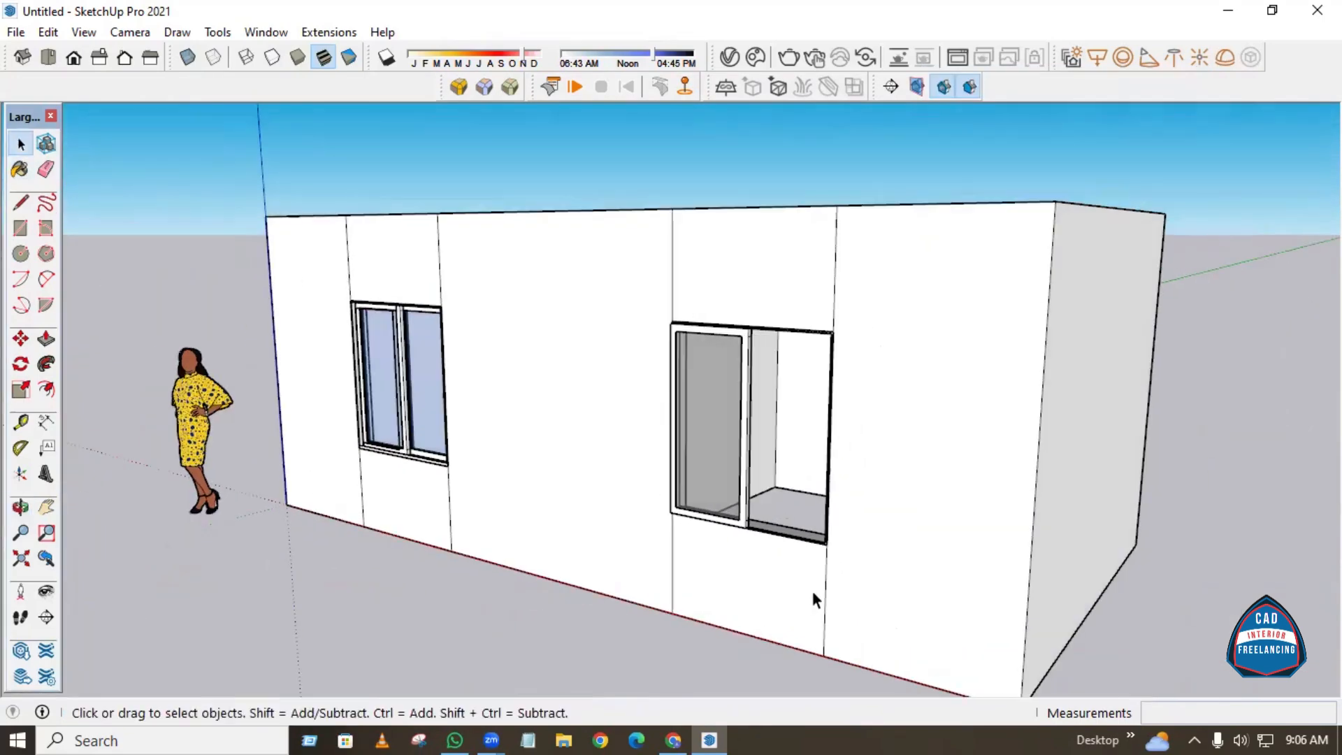
# Move the glass pane inward from its edge midpoint to sit within the depth of the left sash frame.
pyautogui.scroll(2, 813, 590)
pyautogui.click(676, 410)
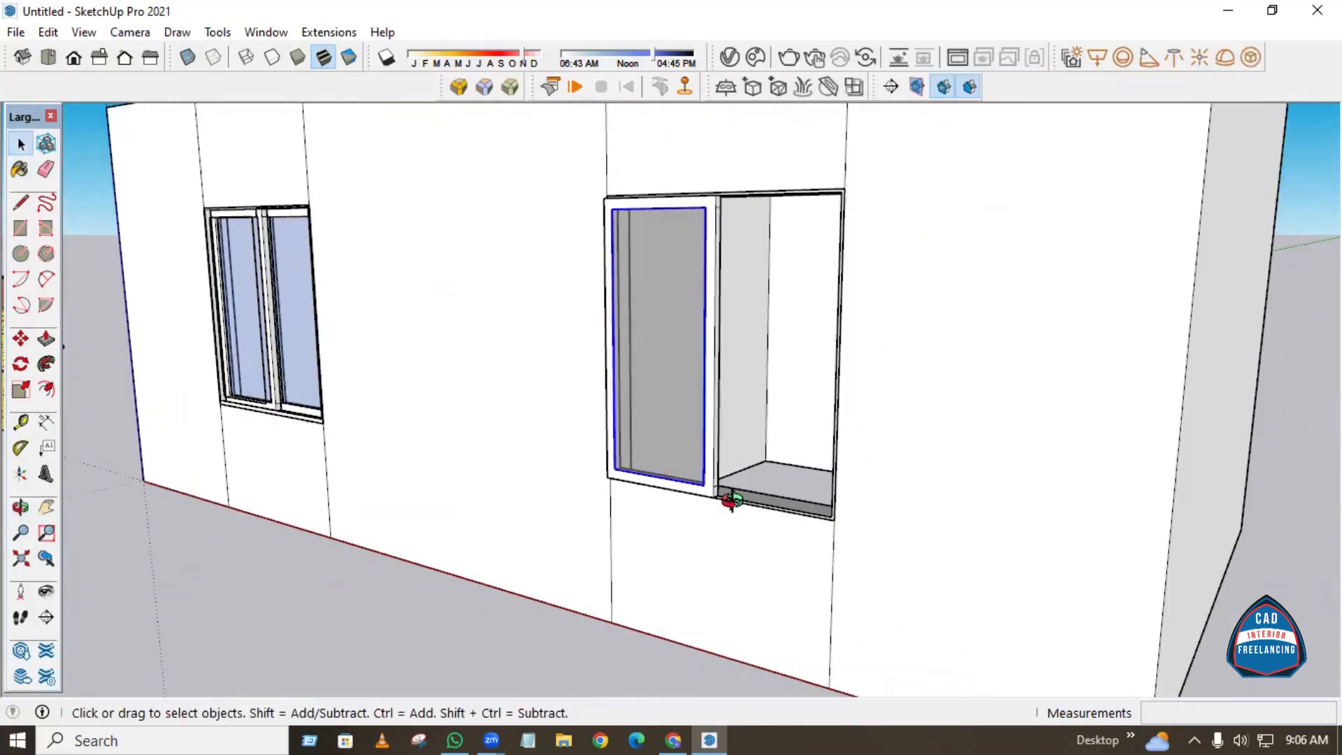
pyautogui.moveTo(732, 501); pyautogui.dragTo(486, 446, button='middle')
pyautogui.scroll(3, 660, 474)
pyautogui.scroll(3, 613, 508)
pyautogui.scroll(6, 599, 436)
pyautogui.scroll(4, 587, 445)
pyautogui.scroll(4, 565, 454)
pyautogui.scroll(1, 557, 447)
pyautogui.press('m')
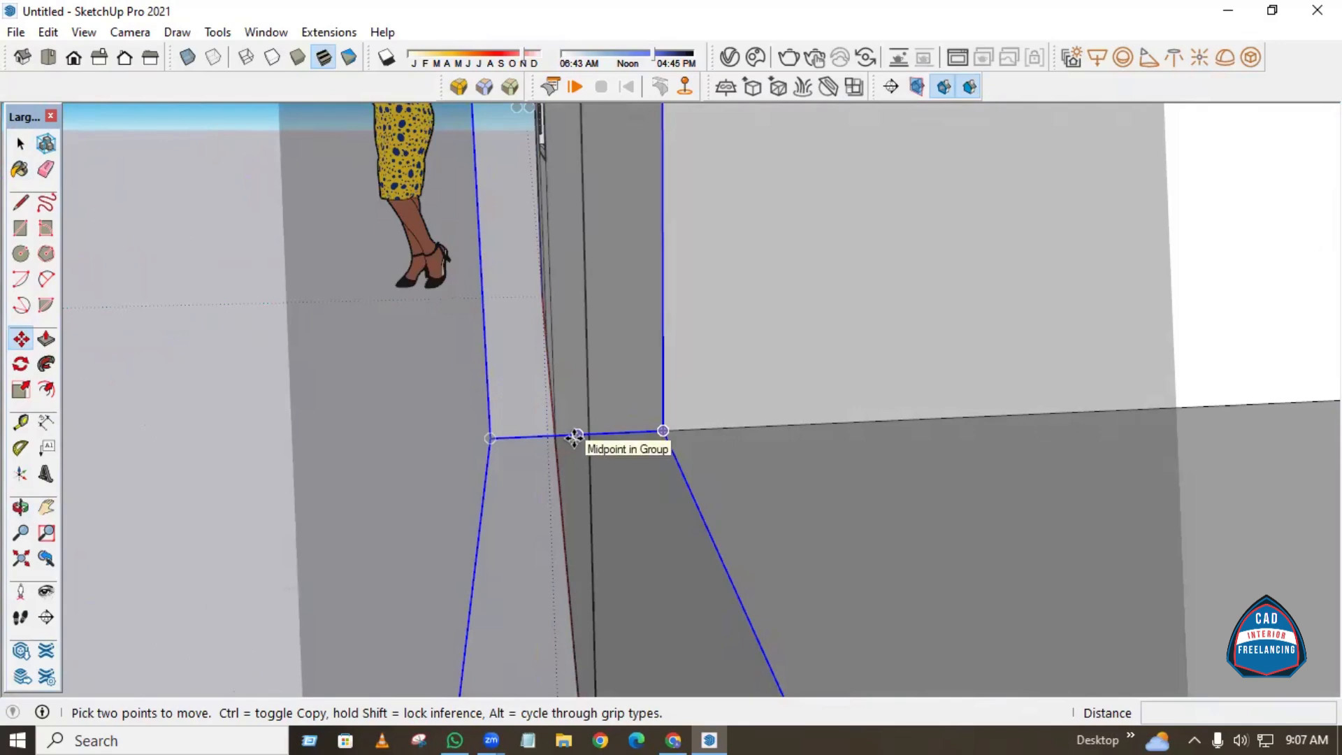
pyautogui.click(575, 437)
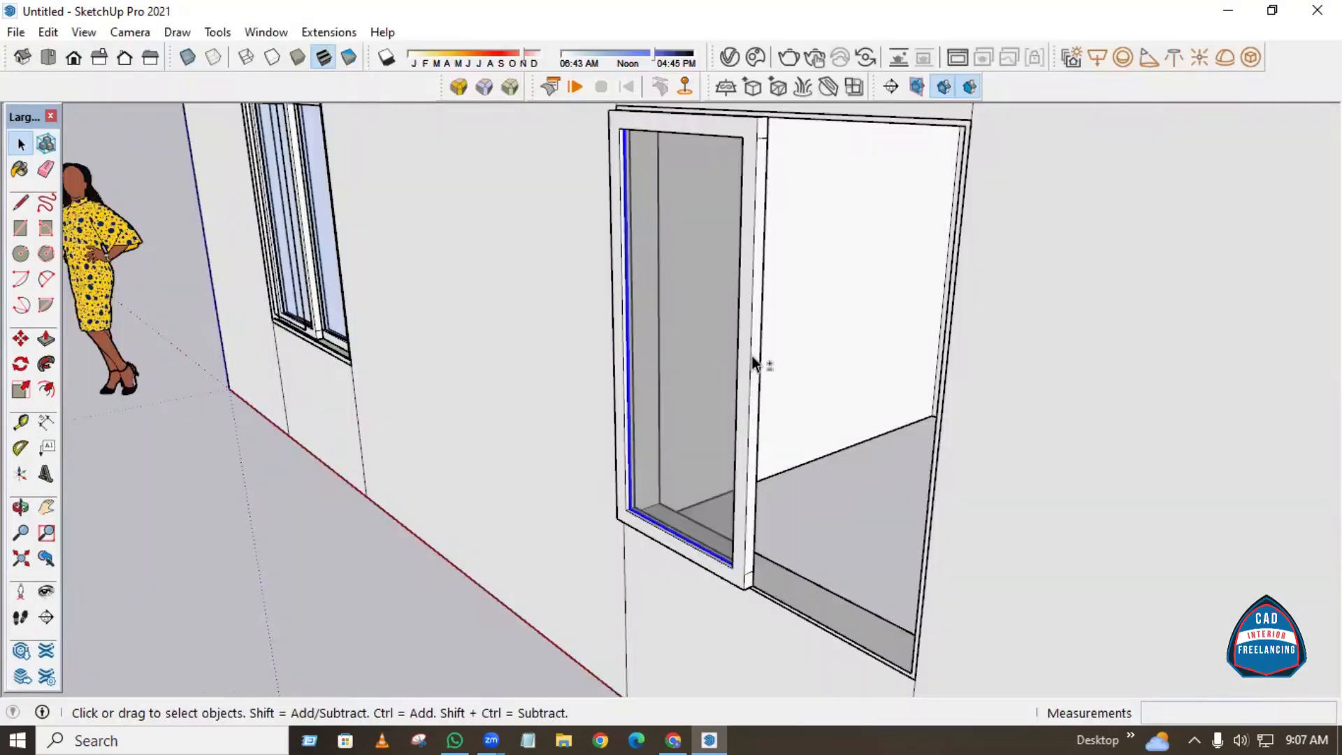
# Add the left sash frame to the selected glass pane and group them together.
pyautogui.click(753, 357)
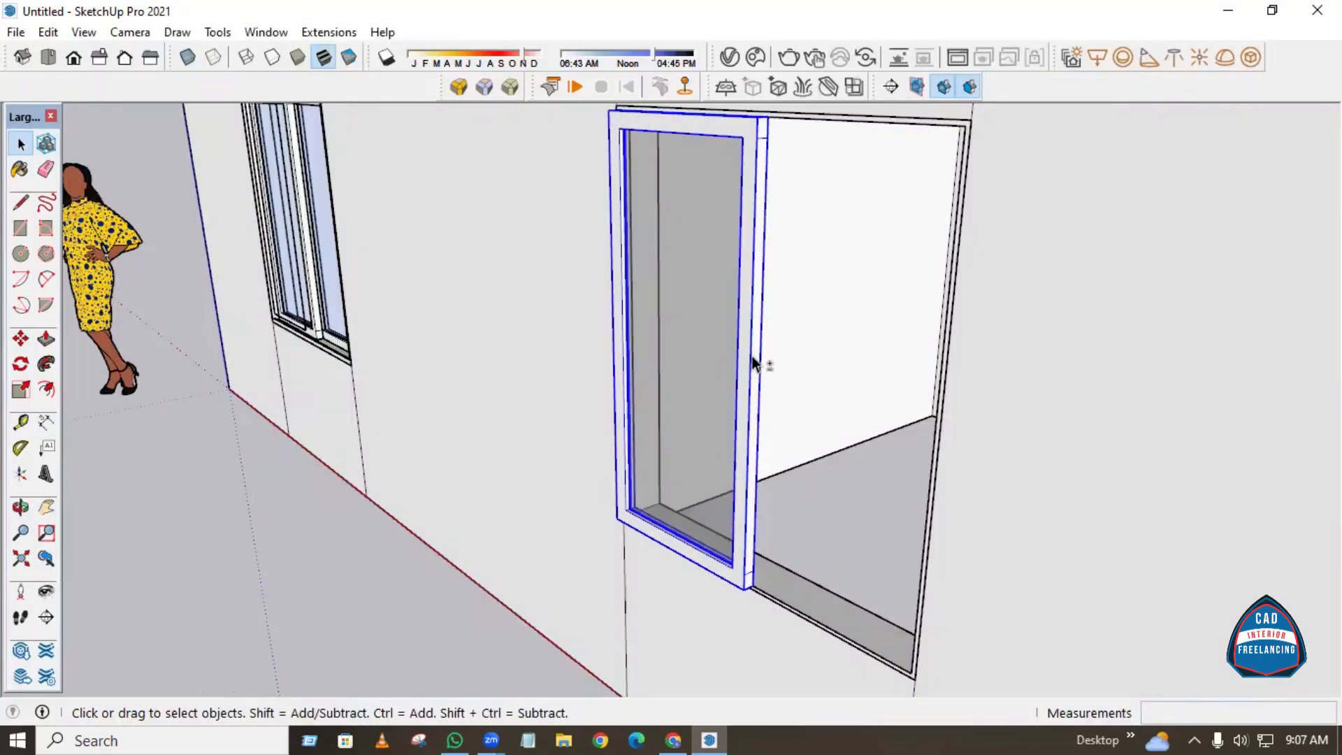
pyautogui.rightClick(670, 348)
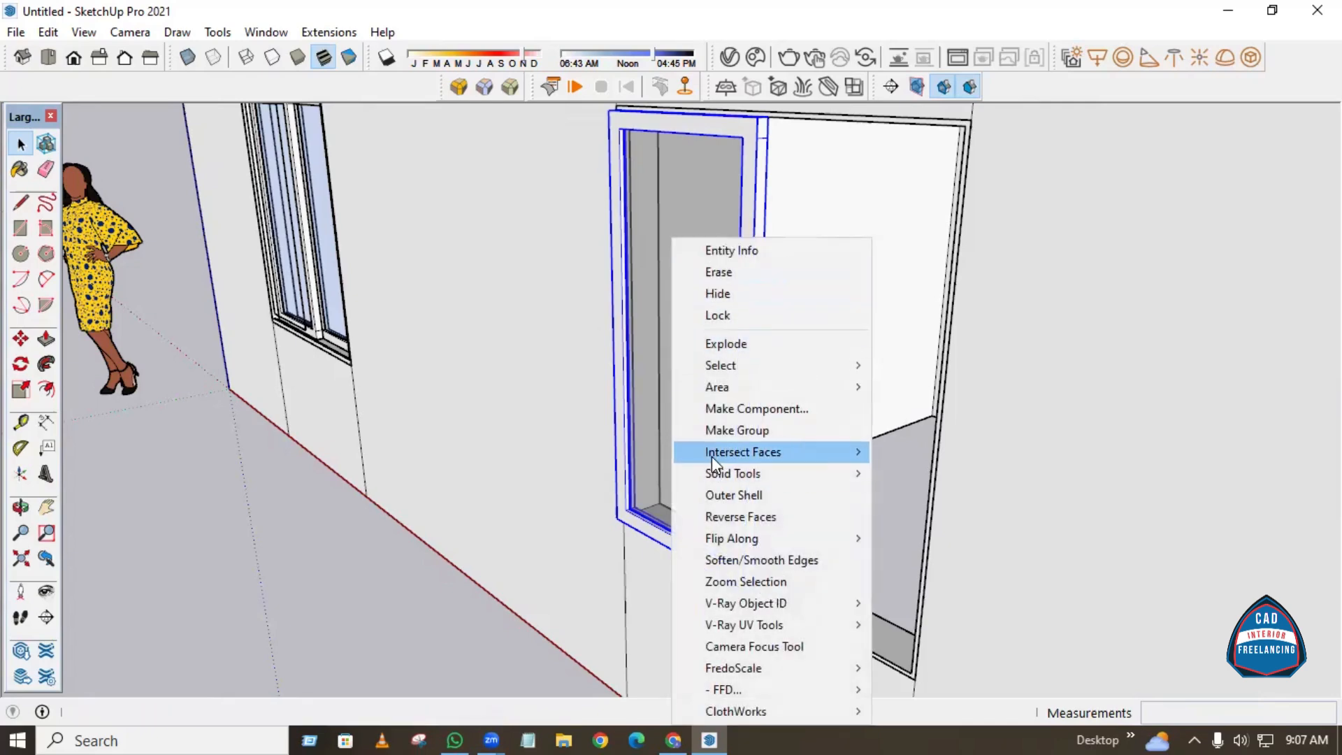
pyautogui.click(761, 440)
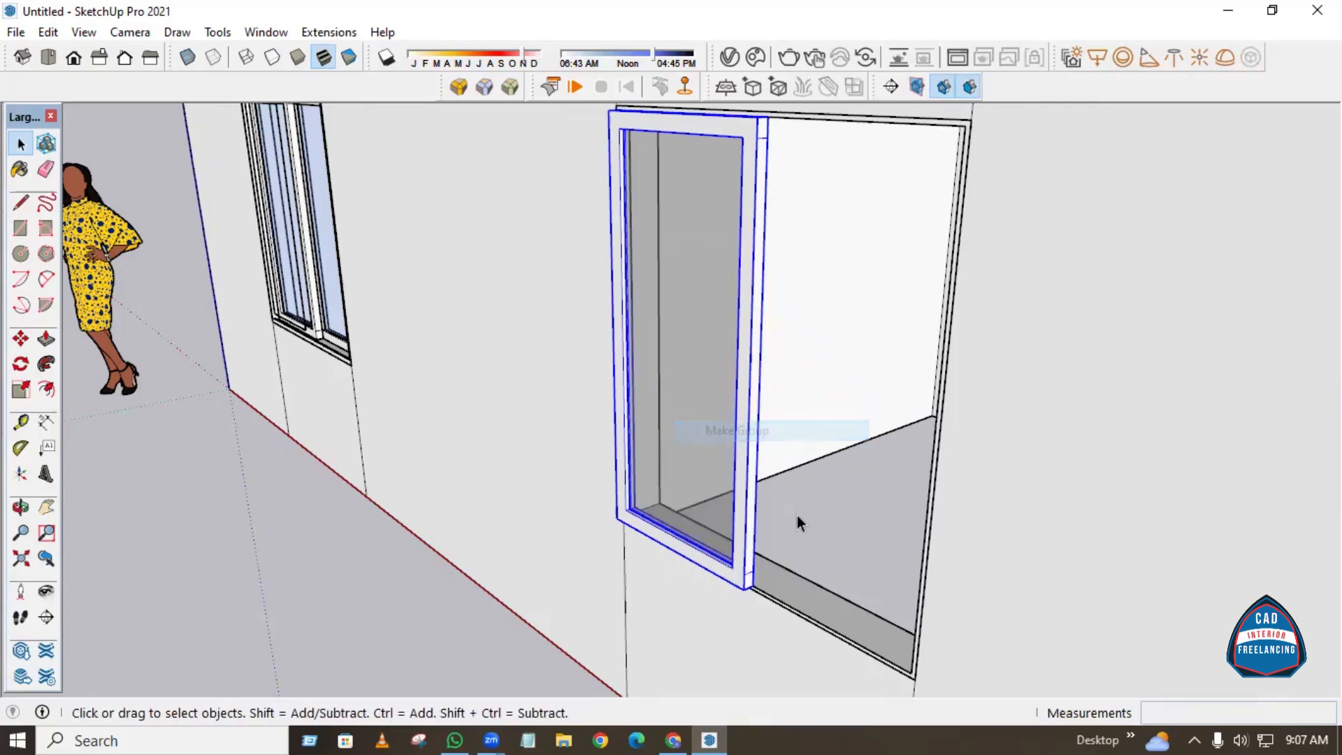
# Copy the sash group 2' 1/2" along the red axis, from its lower left corner to its lower right corner.
pyautogui.moveTo(794, 525); pyautogui.dragTo(731, 431, button='middle')
pyautogui.scroll(-2, 735, 420)
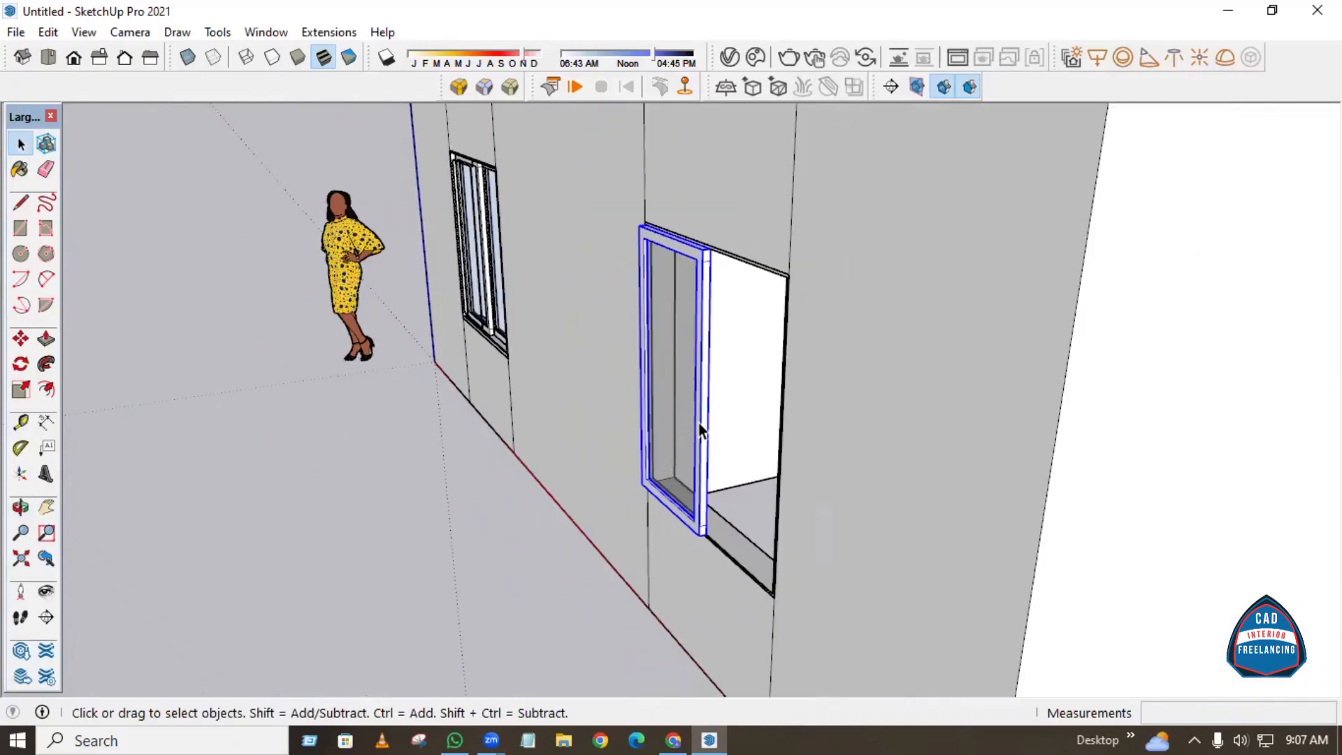
pyautogui.moveTo(635, 435); pyautogui.dragTo(870, 480, button='middle')
pyautogui.scroll(4, 776, 491)
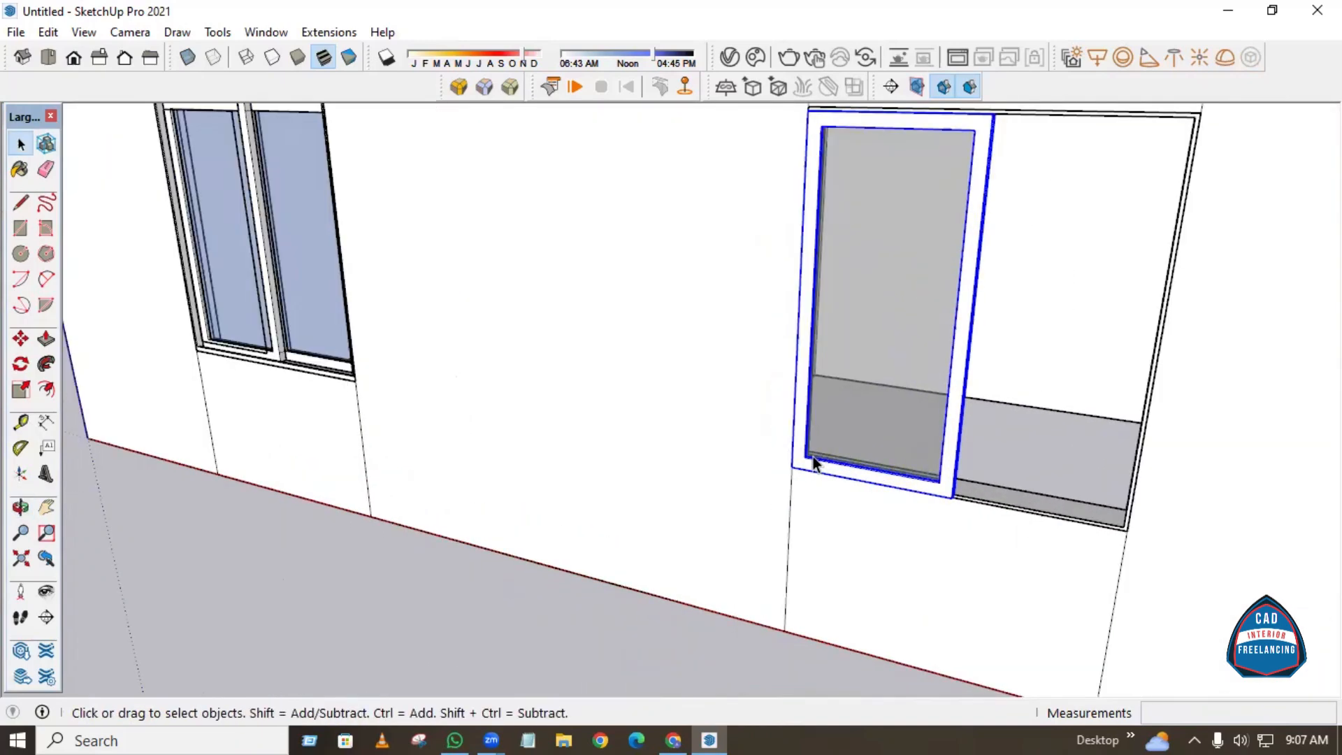
pyautogui.press('m')
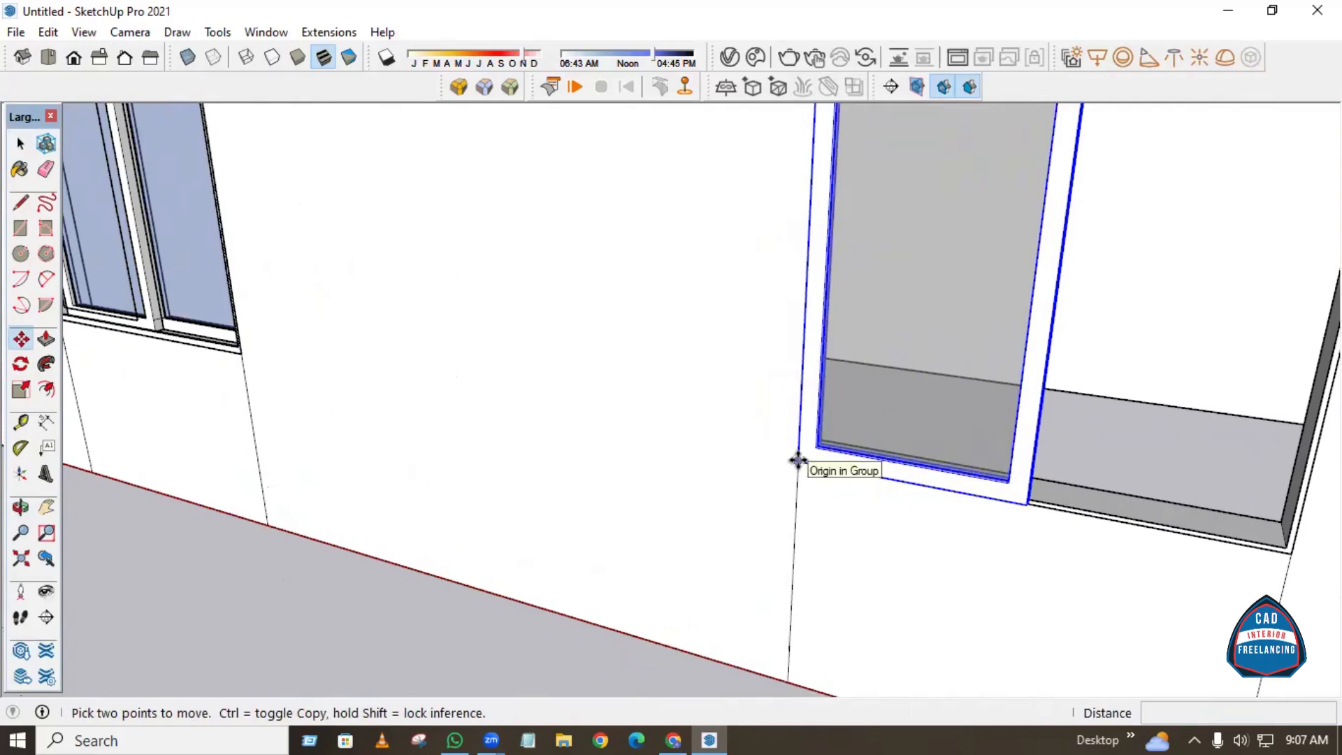
pyautogui.click(797, 461)
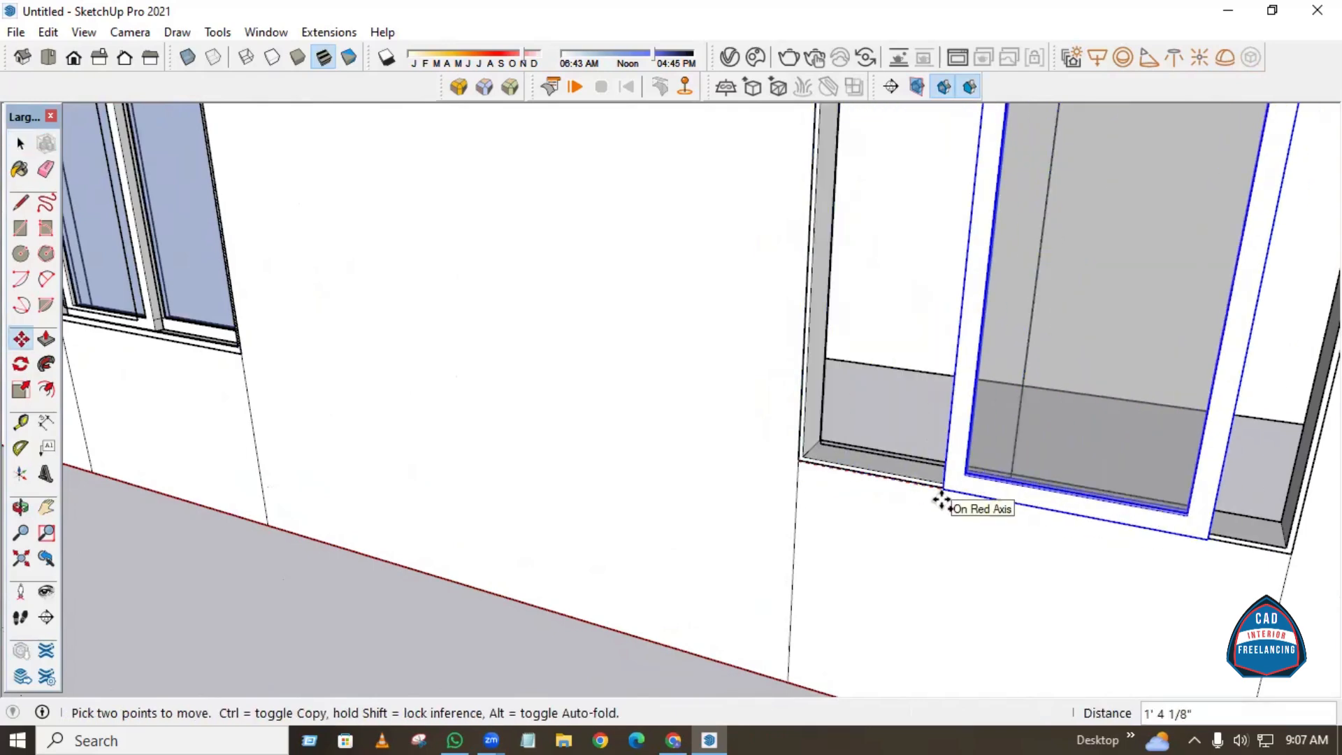
pyautogui.press('ctrl')
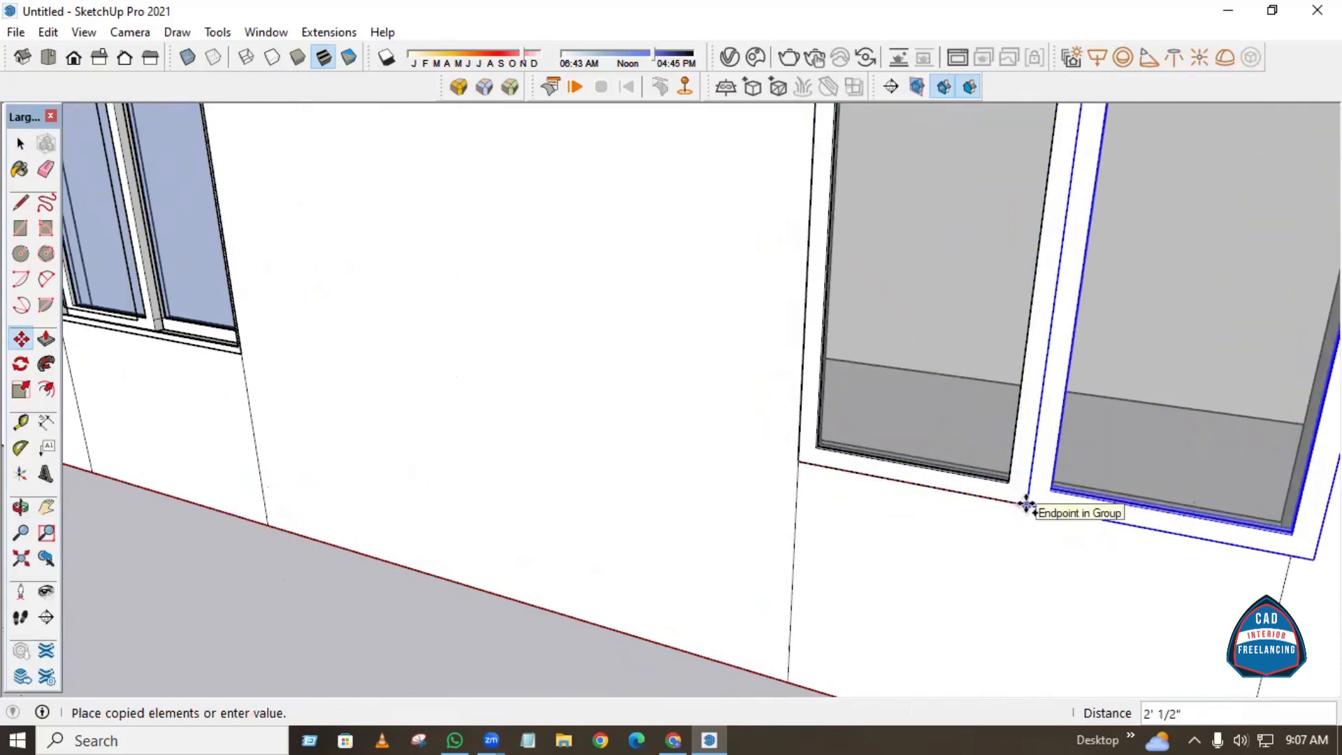
pyautogui.click(1026, 505)
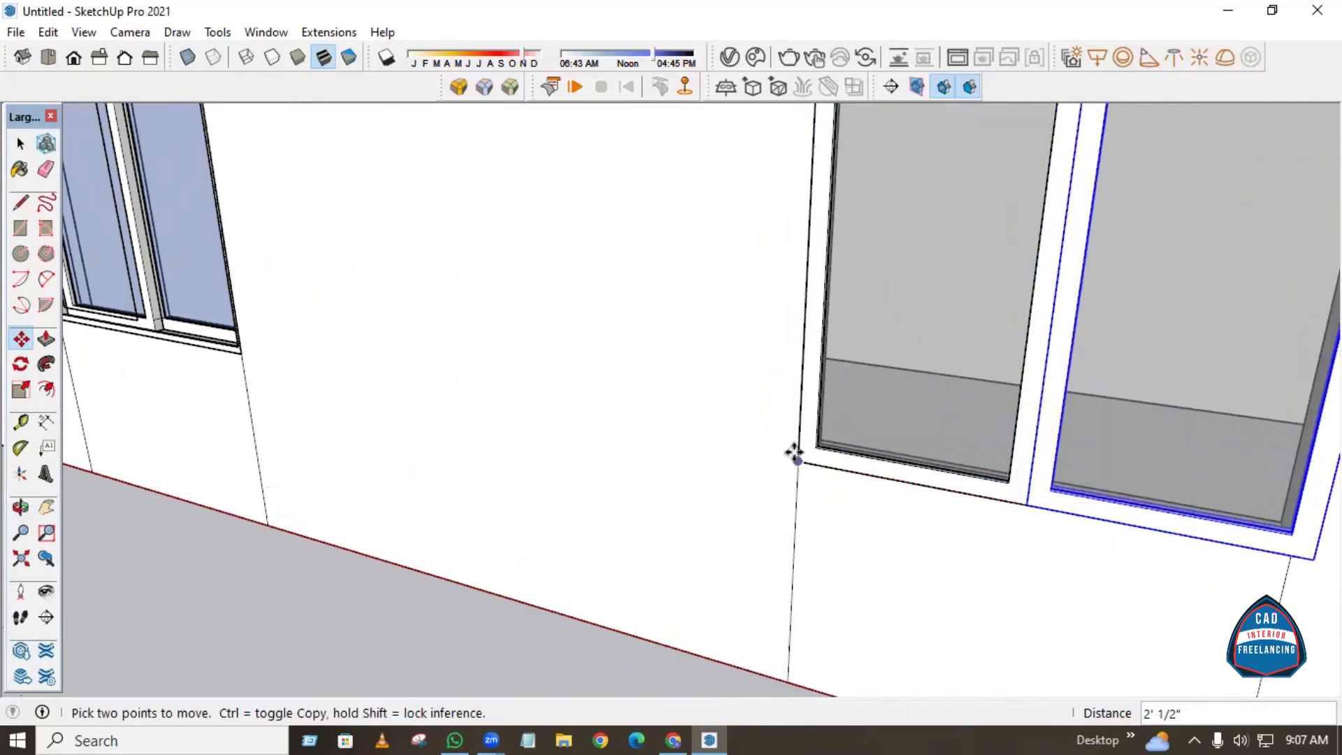
# Move the copied sash 2" back toward the left sash so their adjoining vertical frame members overlap.
pyautogui.scroll(-3, 795, 454)
pyautogui.moveTo(722, 515); pyautogui.dragTo(977, 530, button='middle')
pyautogui.scroll(4, 816, 486)
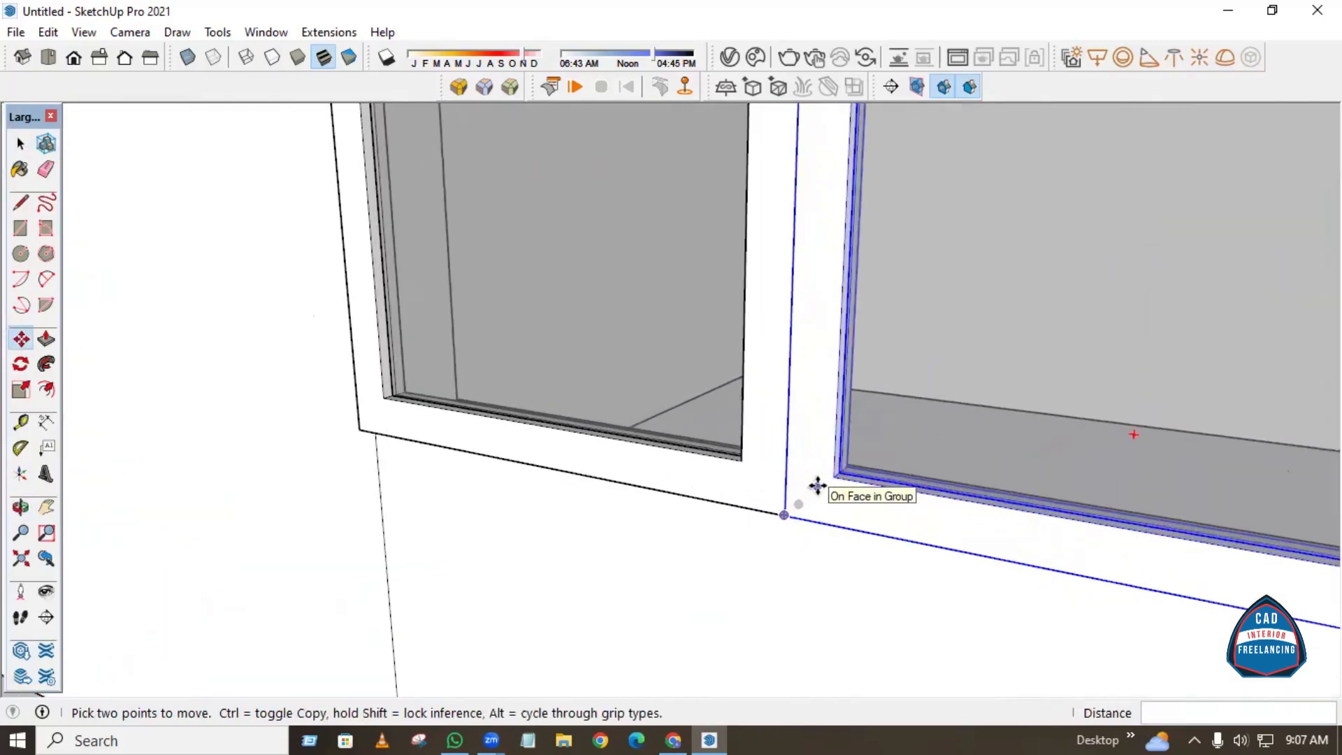
pyautogui.click(831, 475)
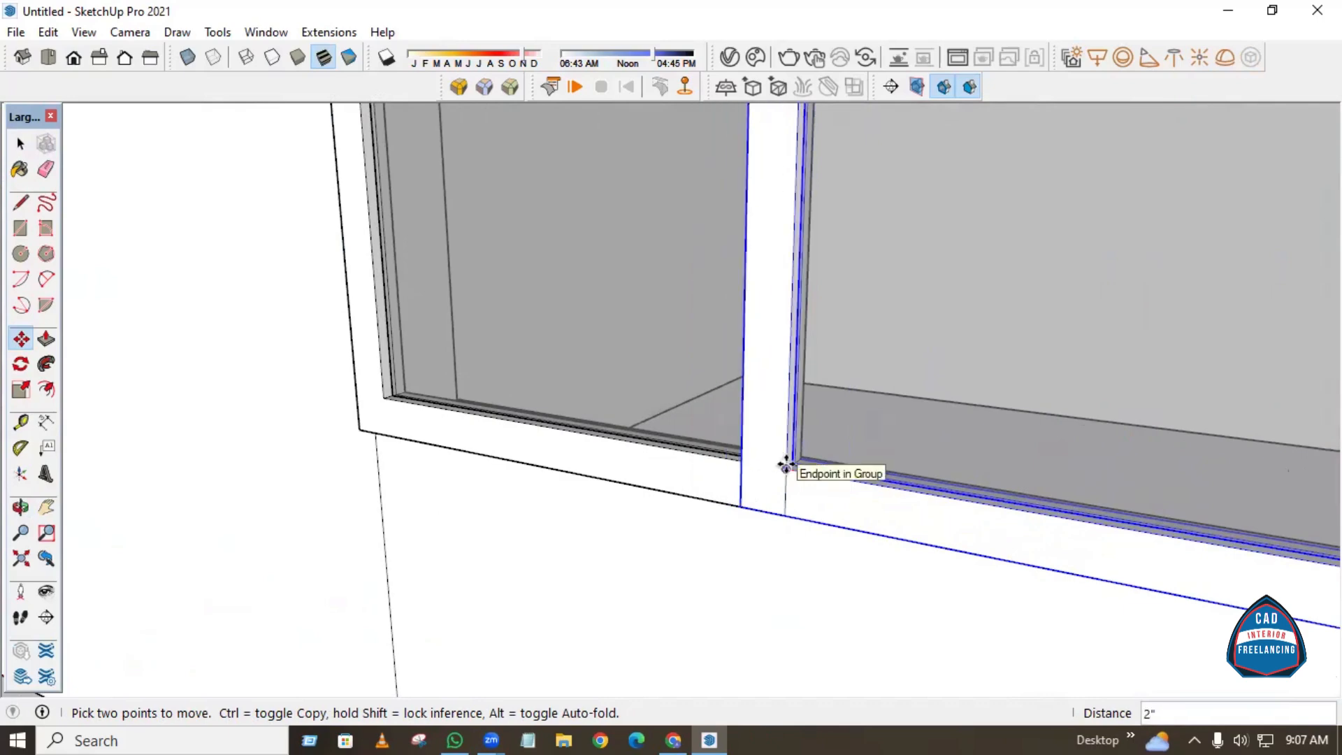
pyautogui.click(785, 466)
# Move the right sash 1 1/2" inward so that it sits directly behind the left sash.
pyautogui.scroll(-3, 661, 443)
pyautogui.moveTo(753, 517); pyautogui.dragTo(471, 545, button='middle')
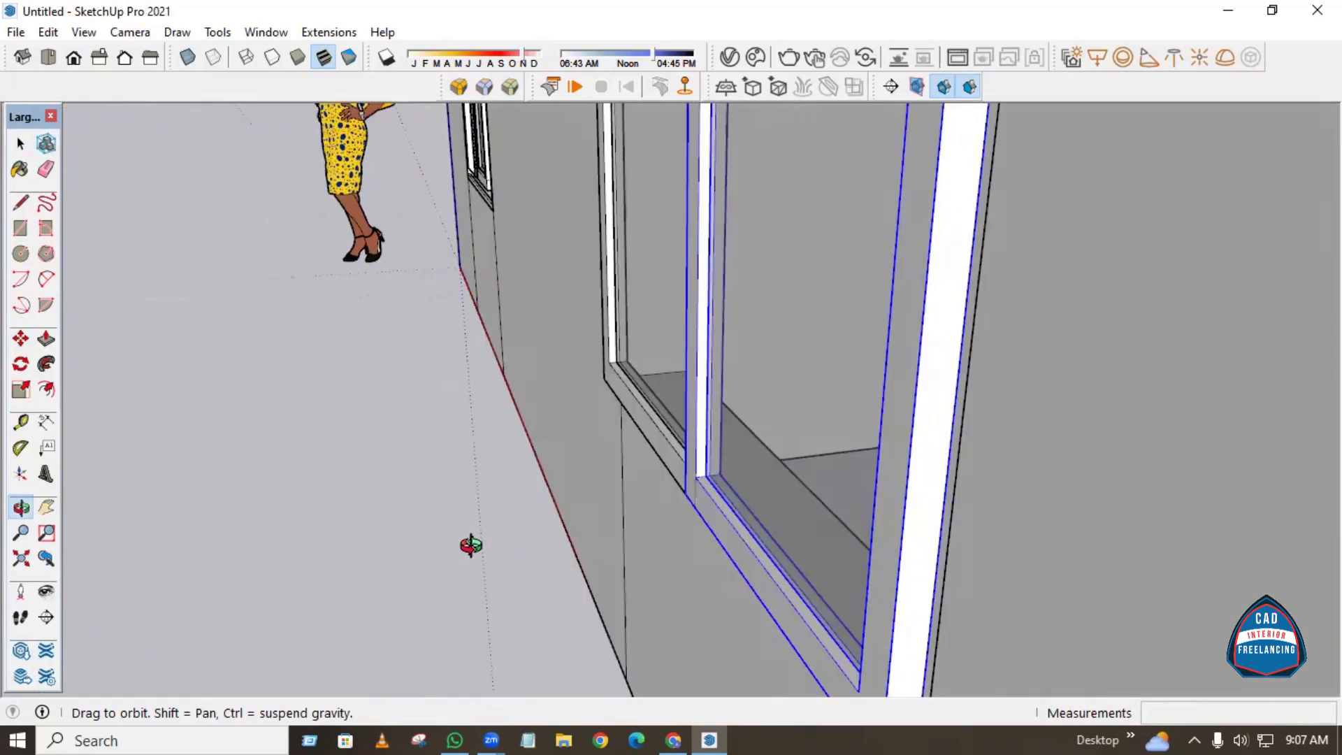
pyautogui.scroll(-2, 554, 416)
pyautogui.moveTo(544, 470); pyautogui.dragTo(565, 504, button='middle')
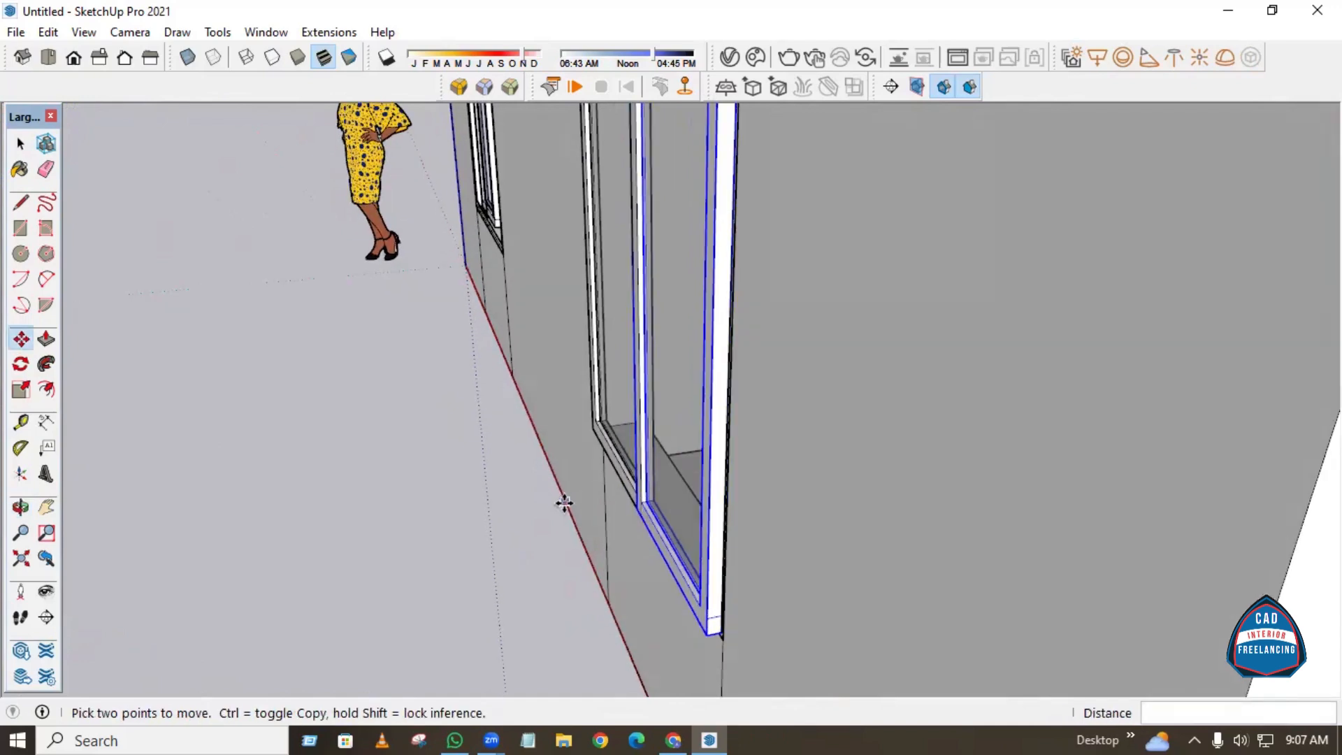
pyautogui.scroll(3, 564, 504)
pyautogui.scroll(3, 665, 517)
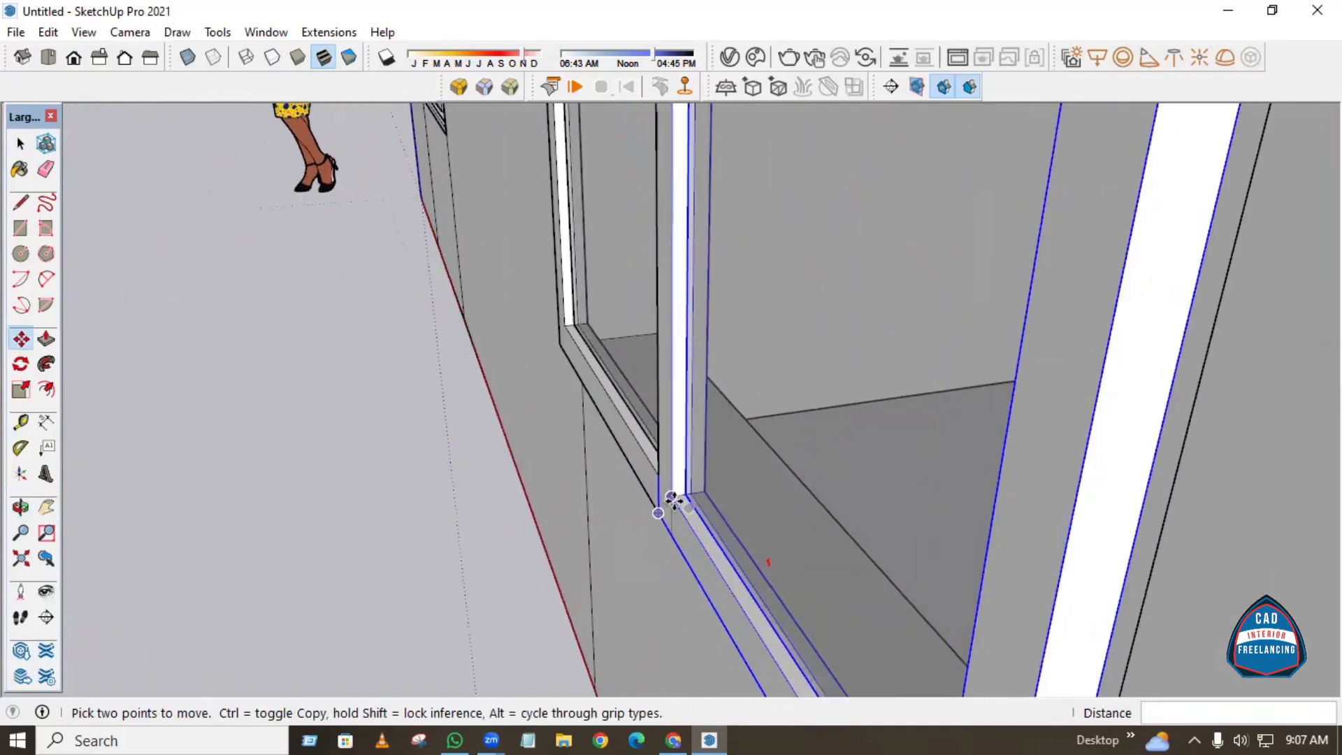
pyautogui.click(670, 495)
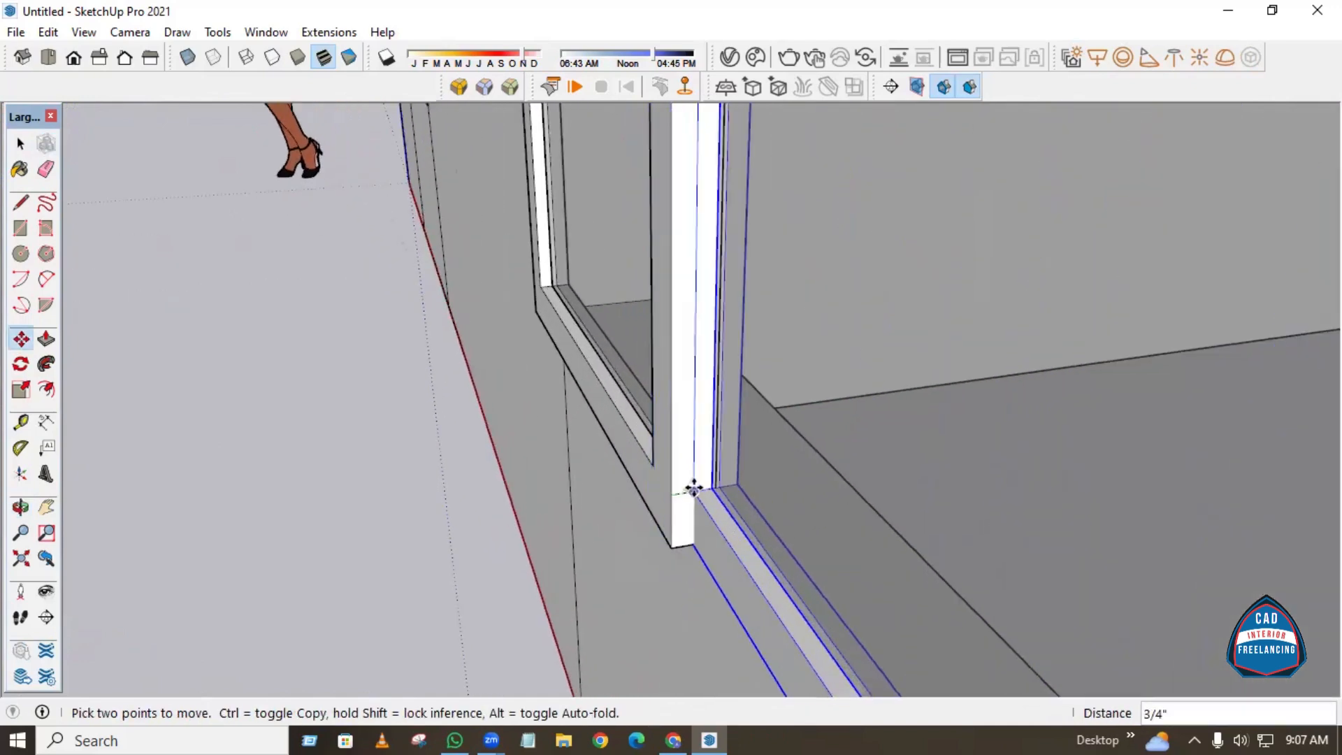
pyautogui.click(712, 488)
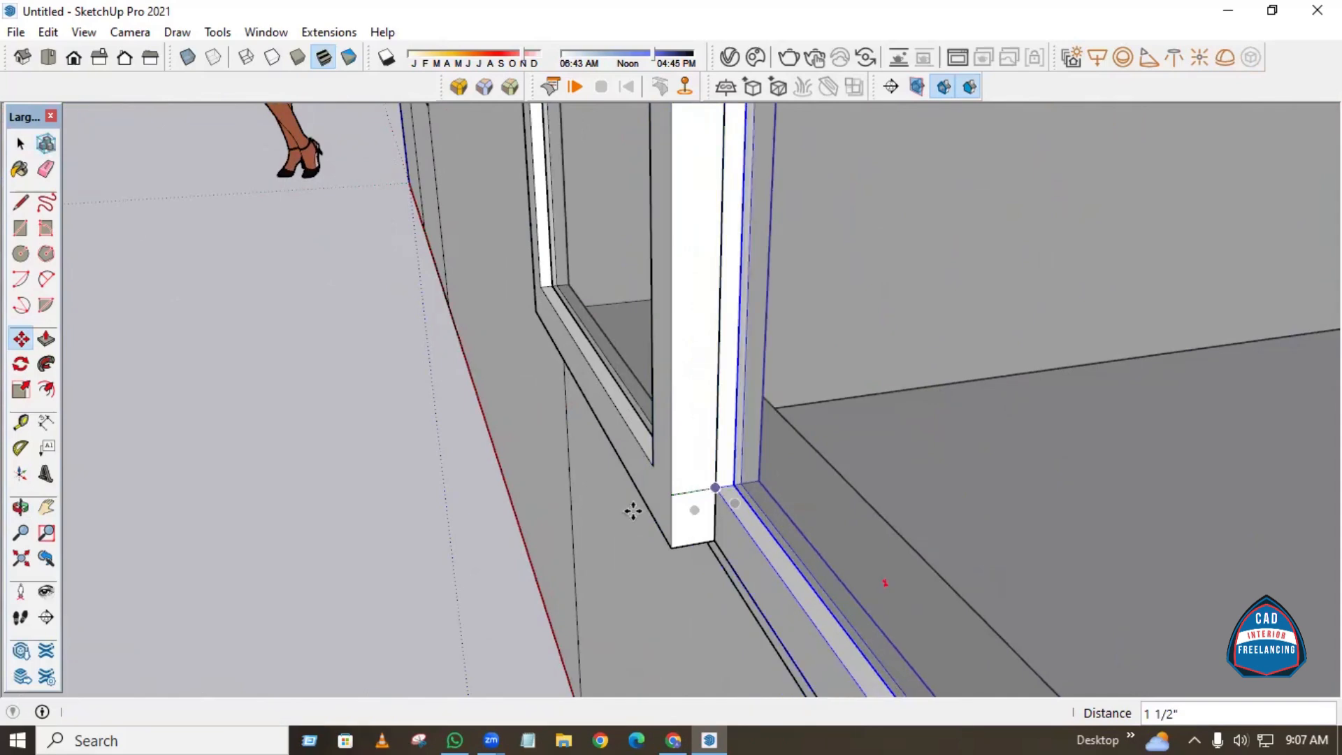
pyautogui.press('space')
# Move both sash groups together 3" inward along the green axis to the midpoint of the wall's thickness, then deselect them.
pyautogui.scroll(-3, 841, 347)
pyautogui.scroll(-8, 775, 395)
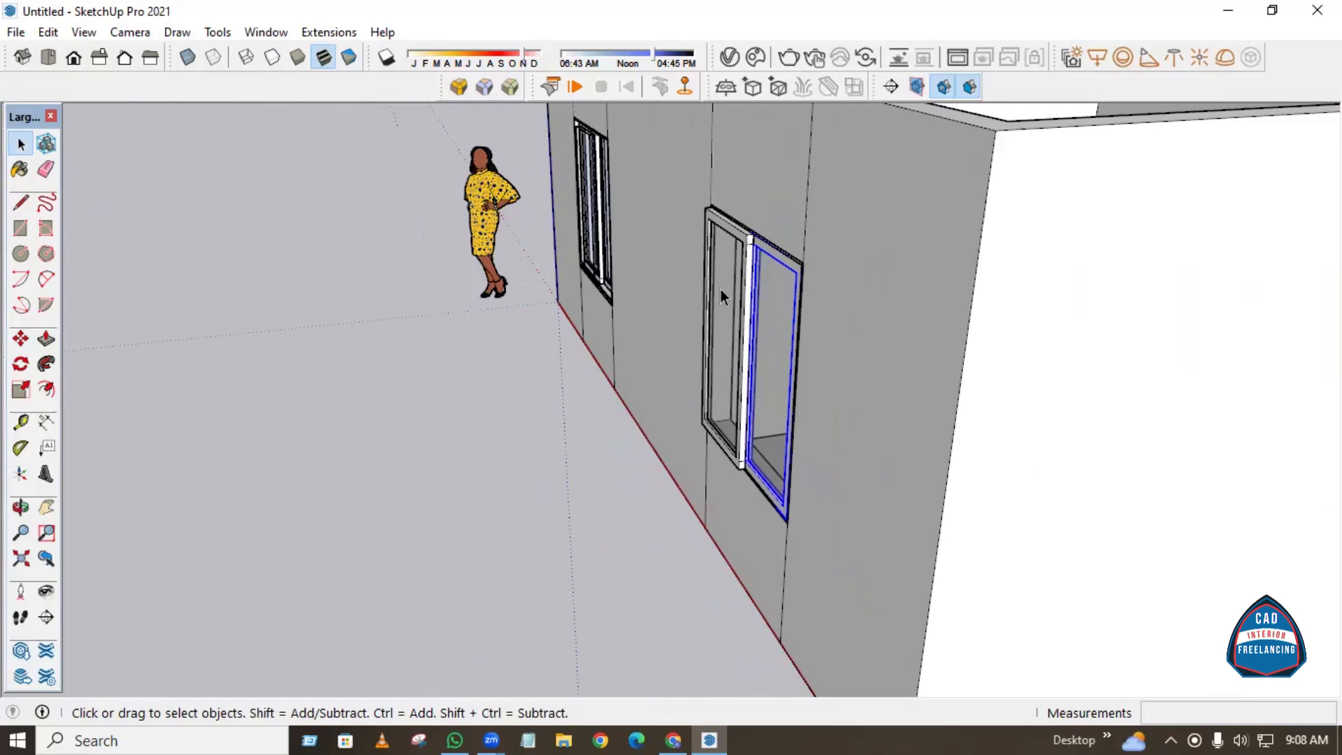
pyautogui.click(727, 312)
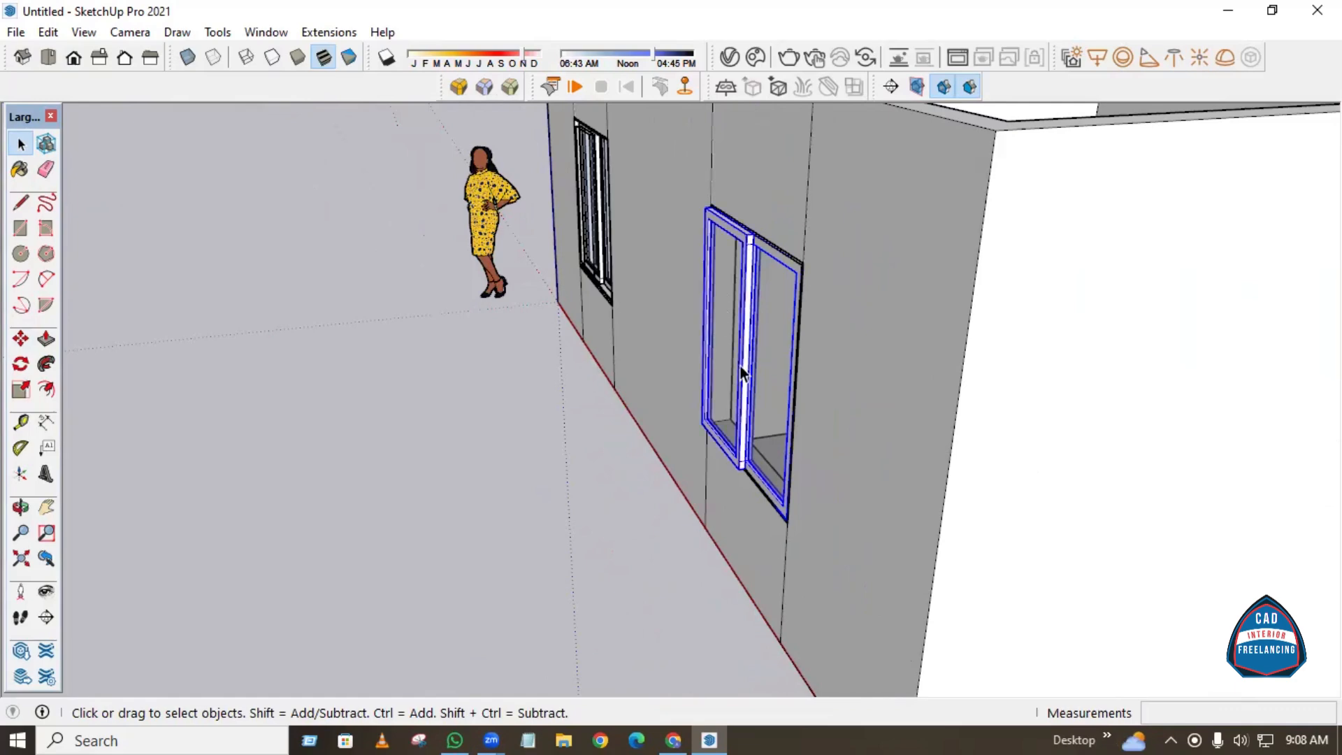
pyautogui.moveTo(718, 449); pyautogui.dragTo(728, 475, button='middle')
pyautogui.scroll(6, 728, 476)
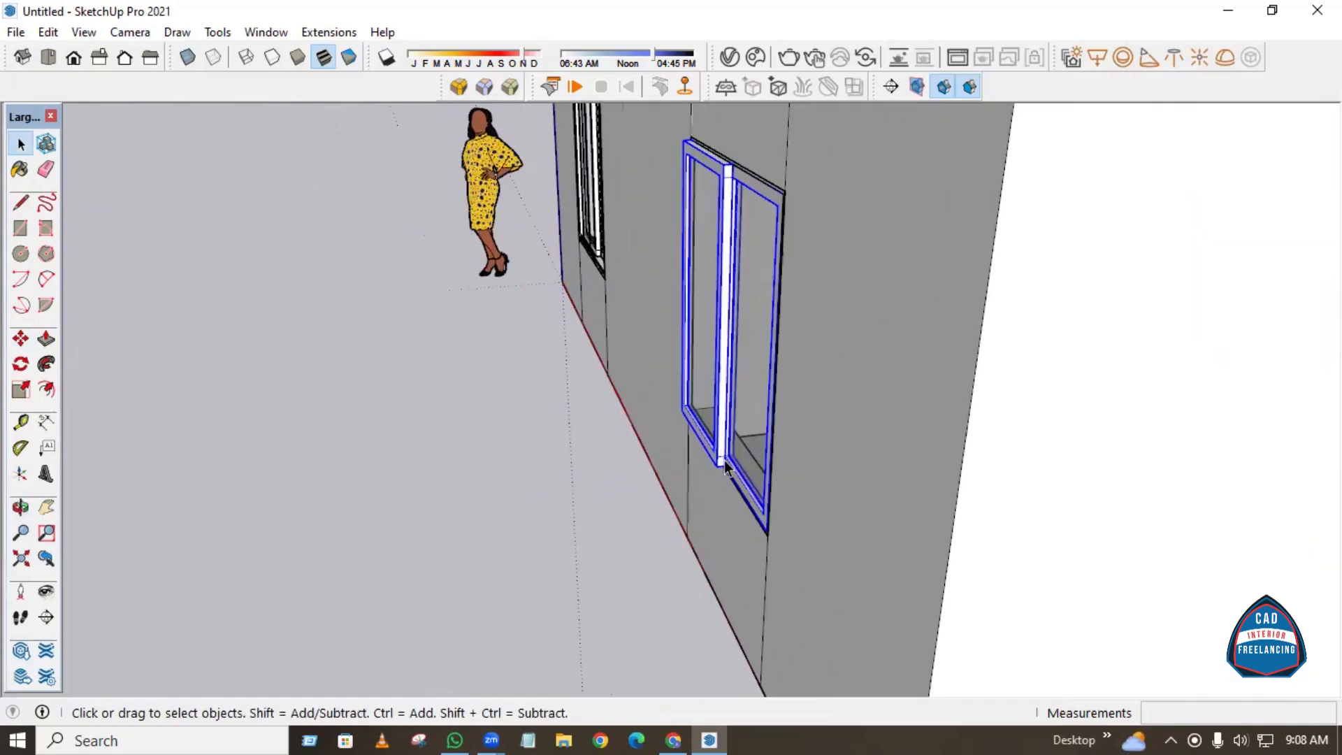
pyautogui.scroll(2, 727, 474)
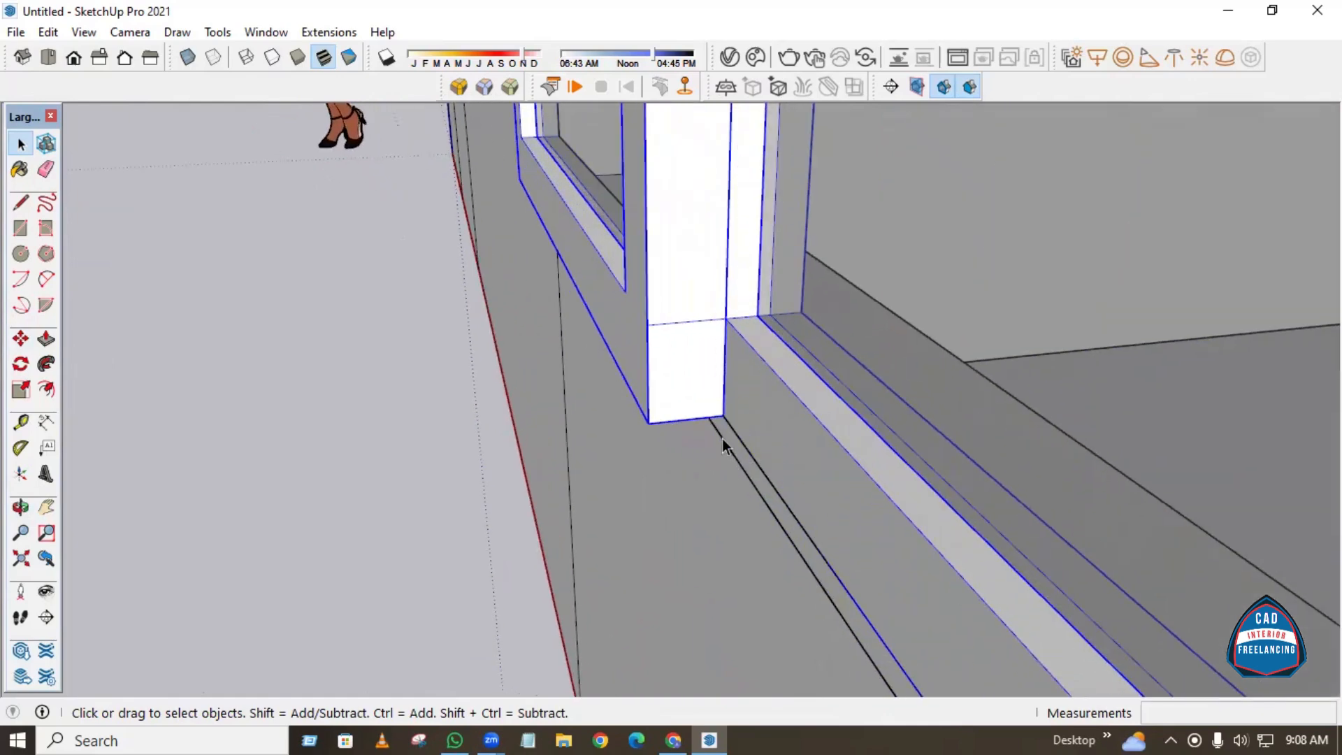
pyautogui.press('m')
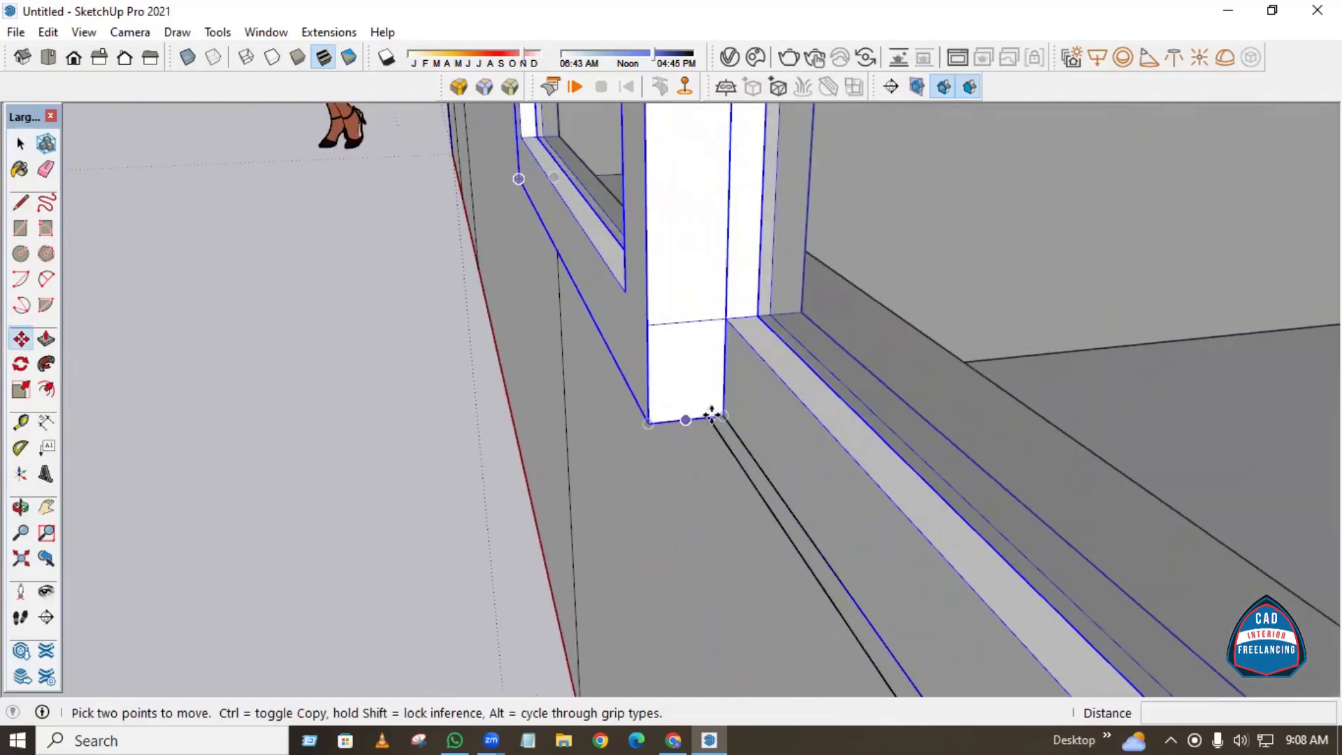
pyautogui.click(722, 418)
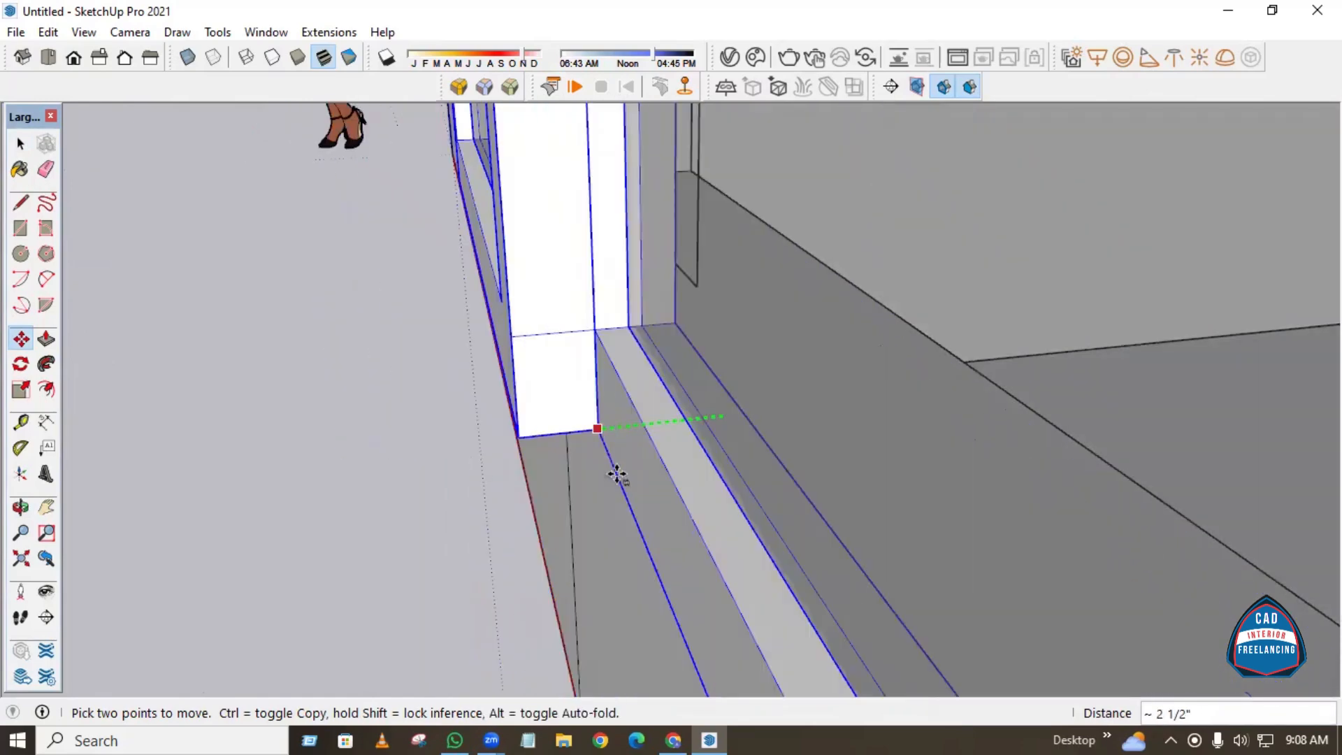
pyautogui.moveTo(768, 369); pyautogui.dragTo(603, 587, button='middle')
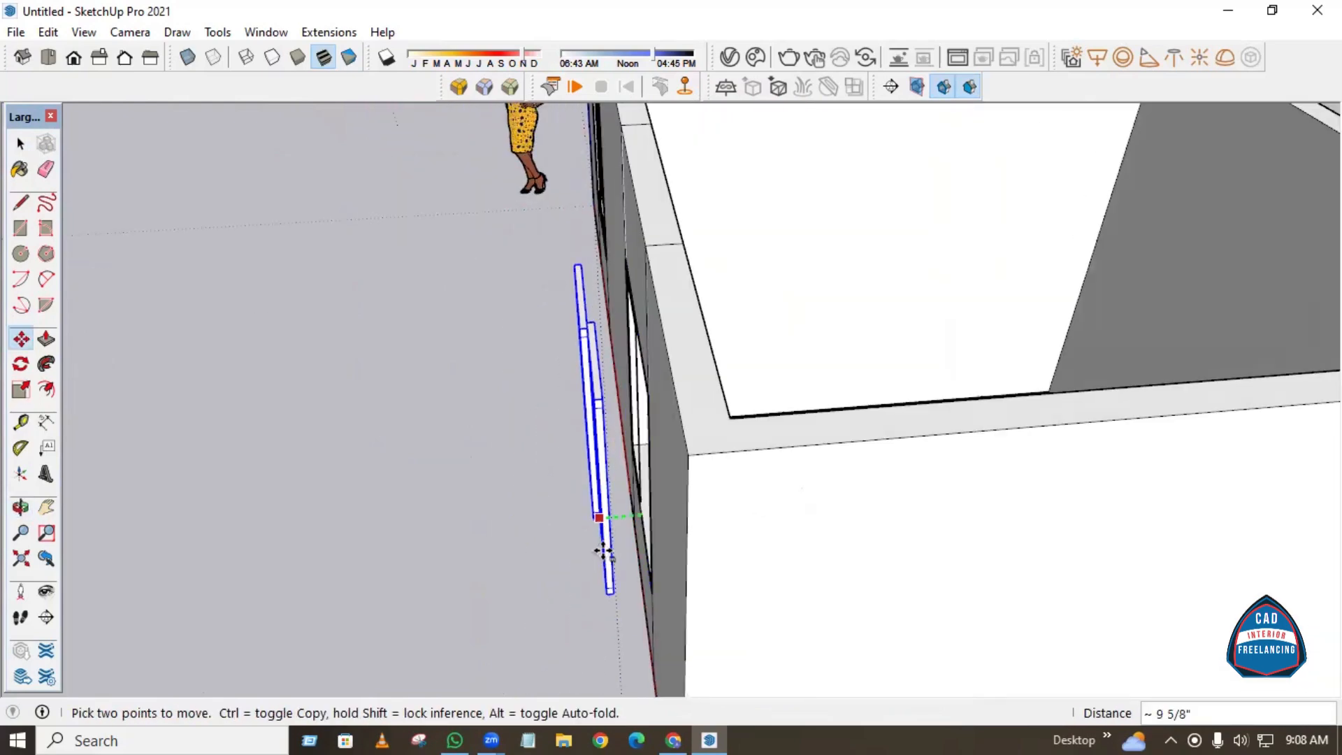
pyautogui.scroll(-1, 601, 531)
pyautogui.scroll(3, 621, 405)
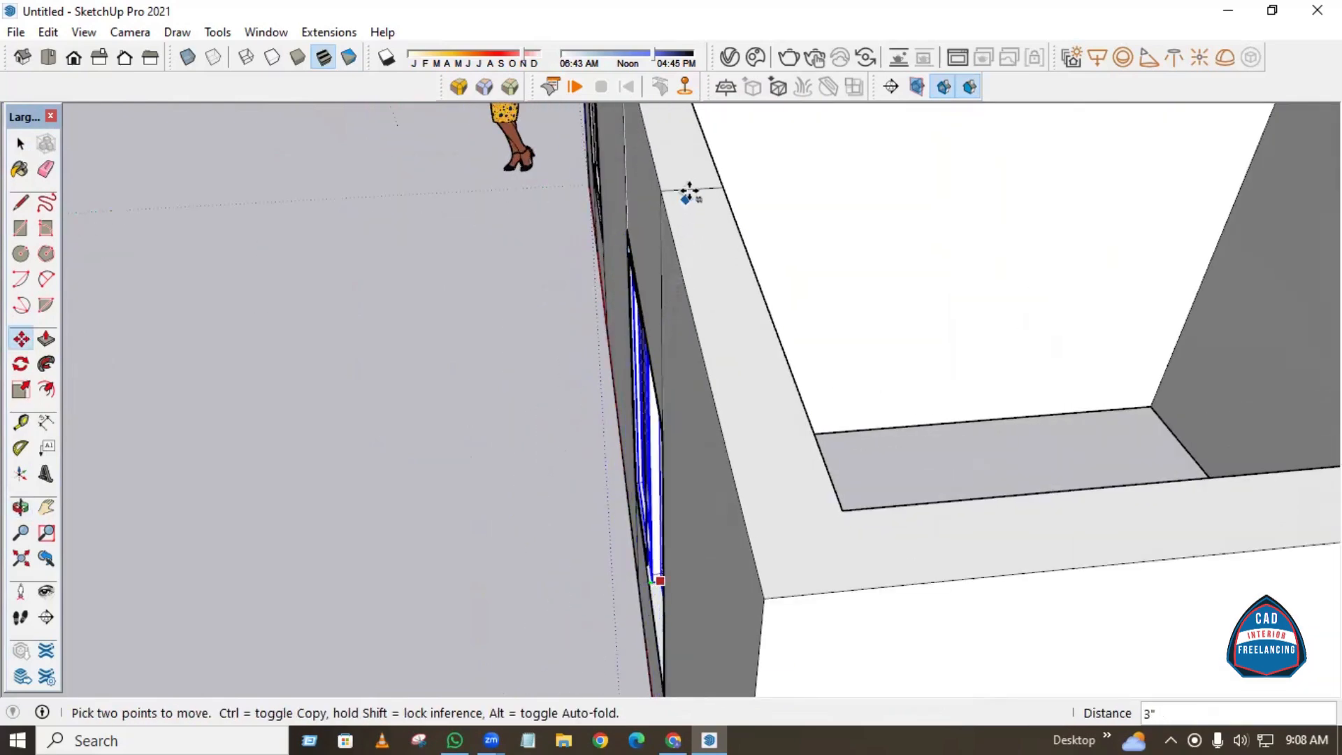
pyautogui.click(693, 188)
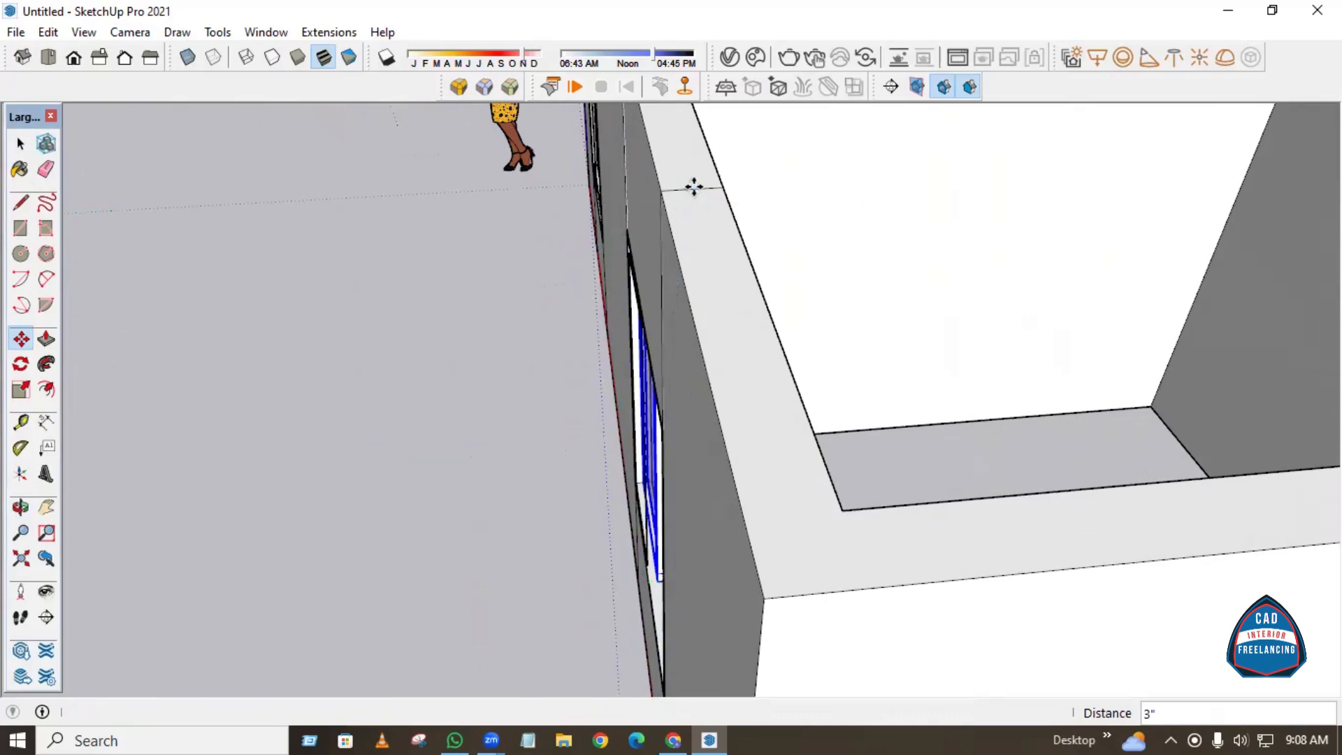
pyautogui.press('space')
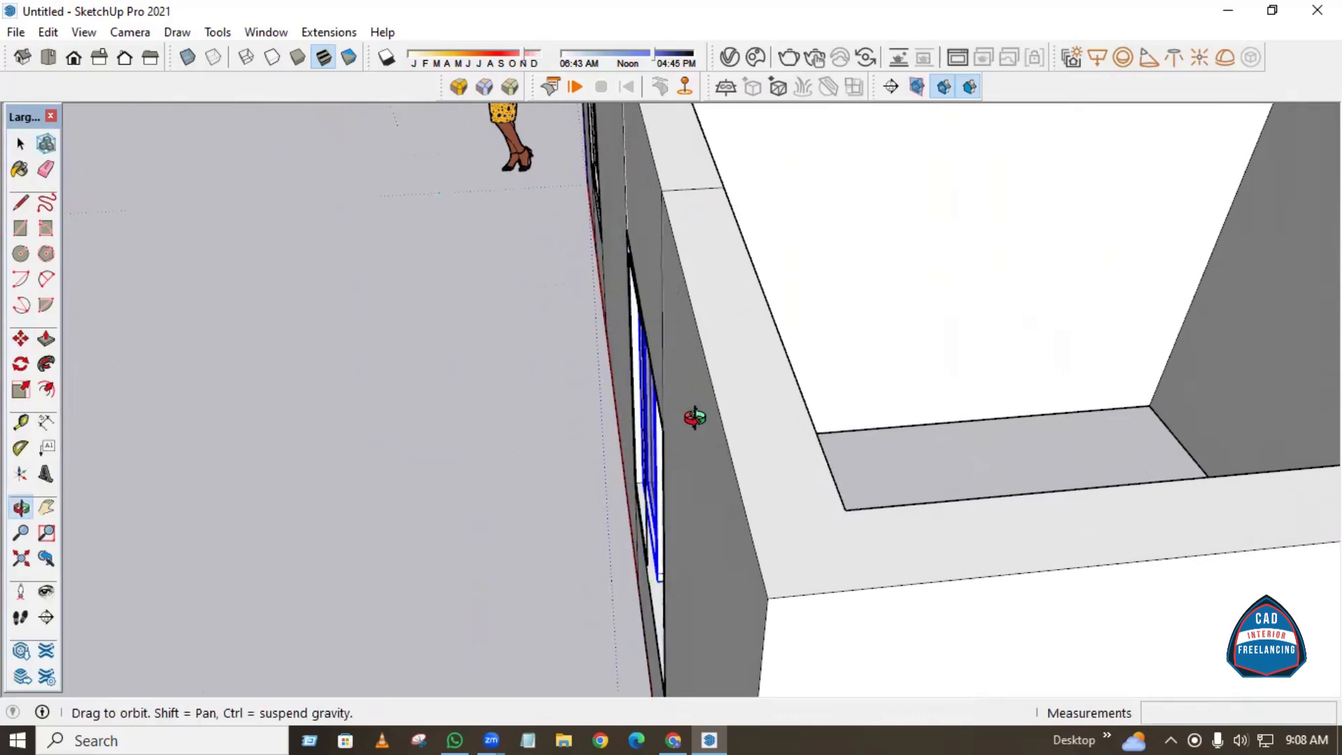
pyautogui.click(478, 616)
pyautogui.scroll(-2, 521, 433)
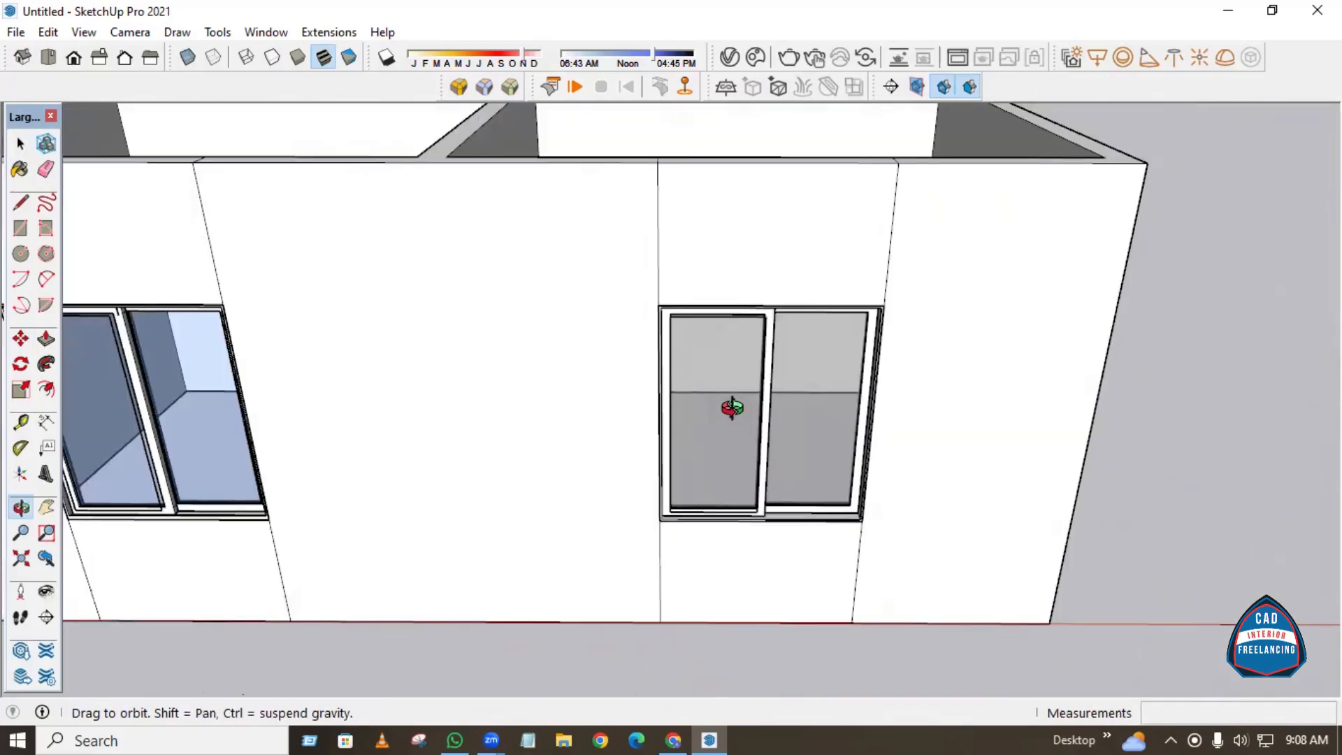